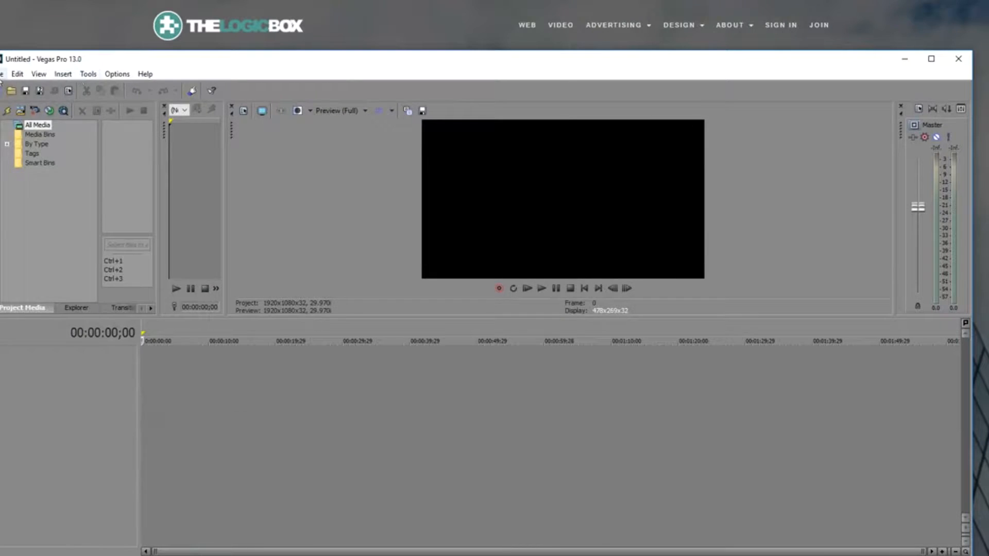
- Create a new Vegas Pro project with File > New, confirming the 1920x1080 width and height
left_click(2, 73)
left_click(5, 90)
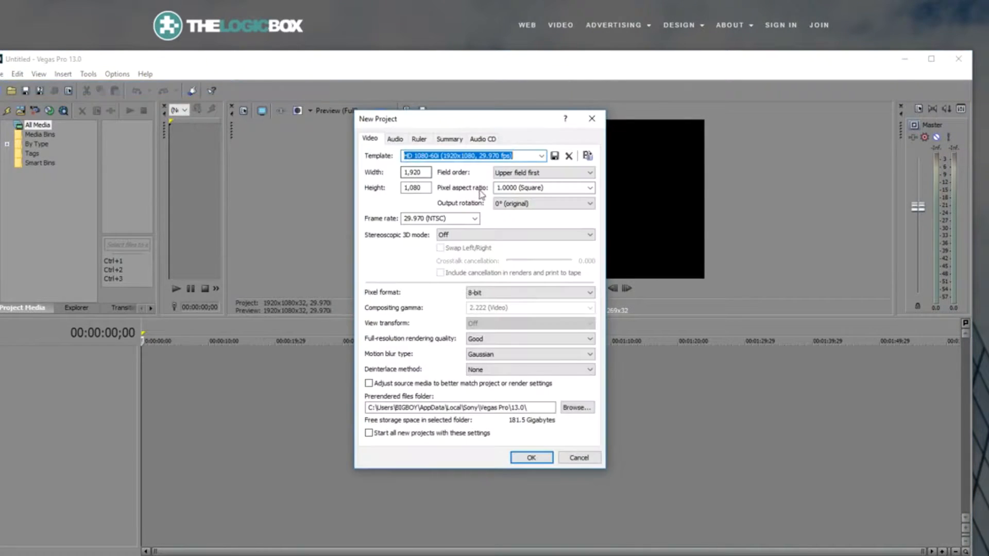
left_click_drag(405, 173, 437, 176)
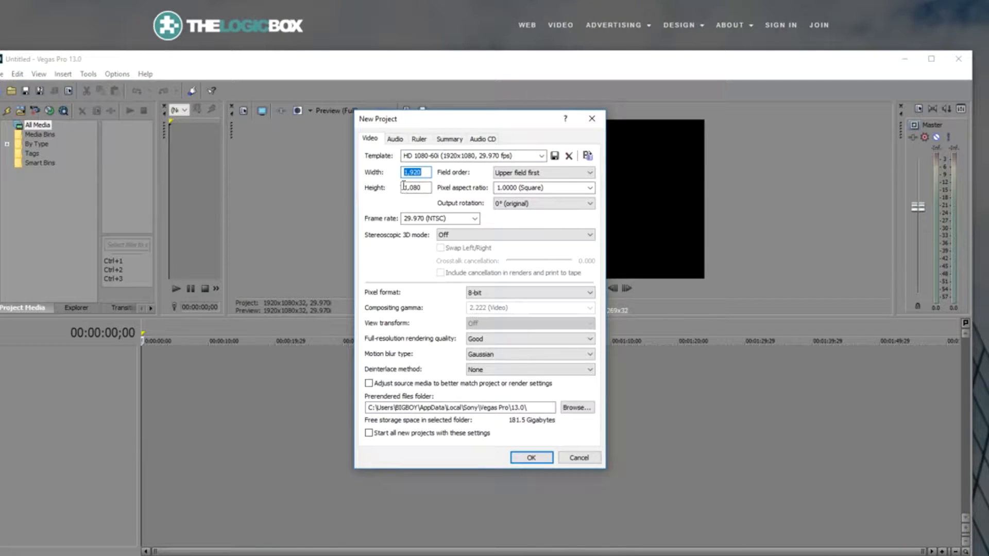
left_click(533, 458)
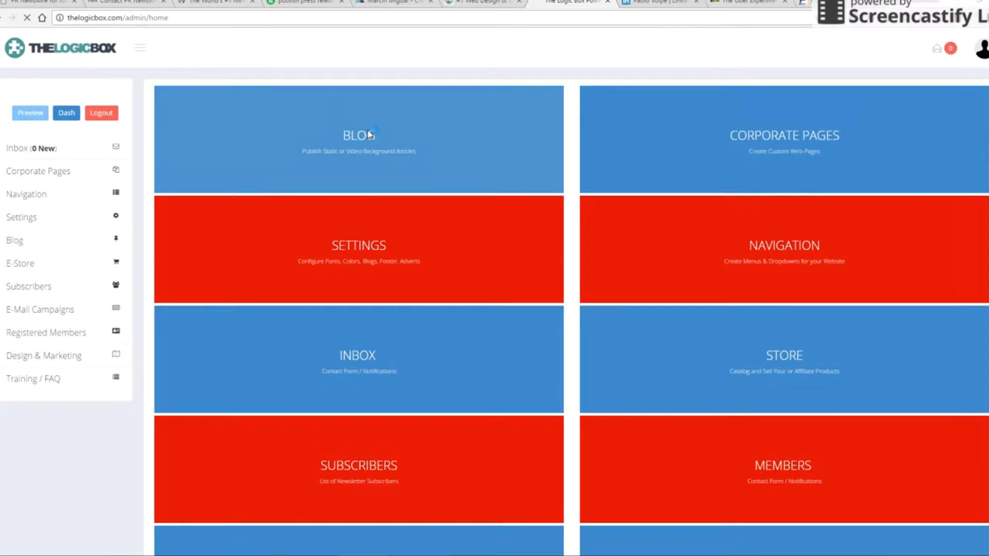
- From Corporate Pages, edit the #1 Web Design page and copy its Featured Pic image
left_click(767, 144)
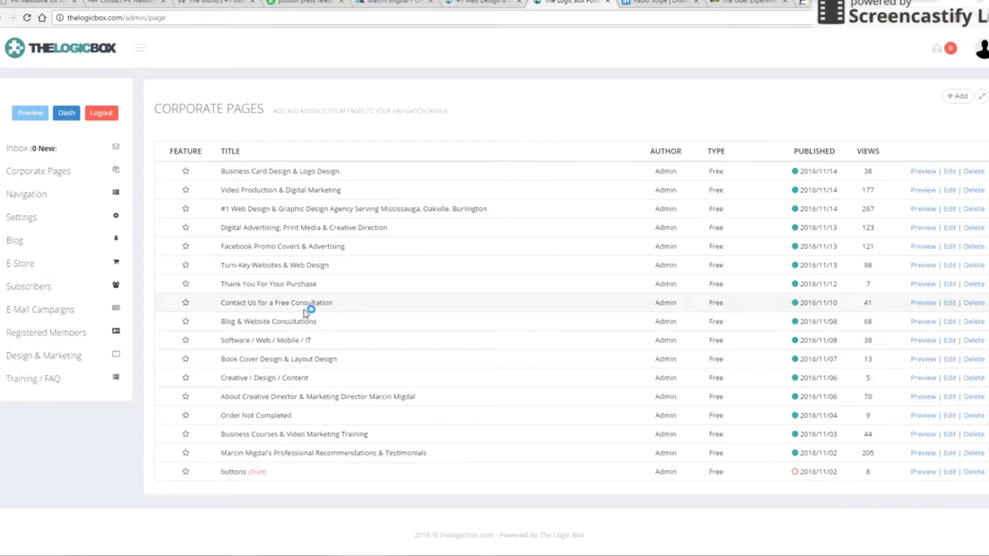
left_click(952, 209)
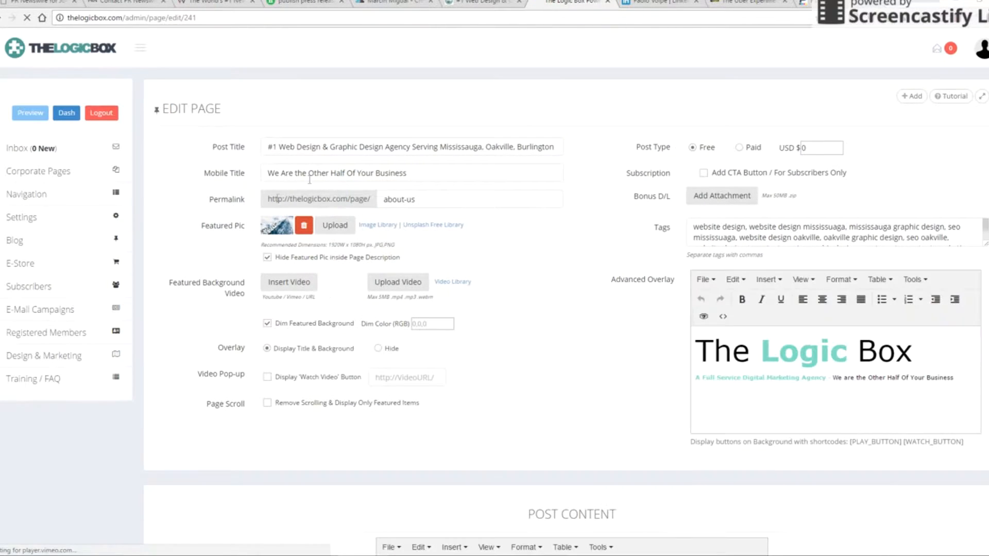
right_click(286, 230)
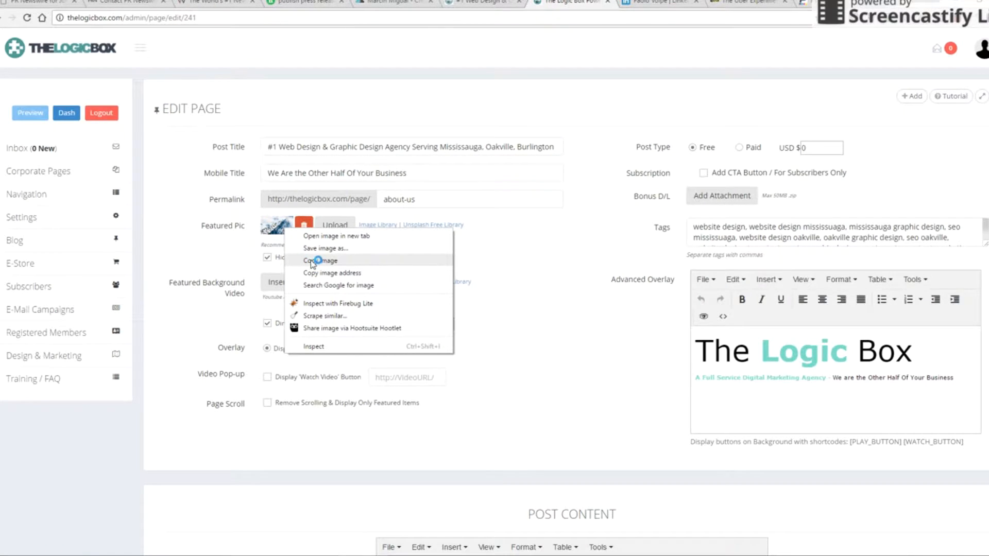
left_click(312, 261)
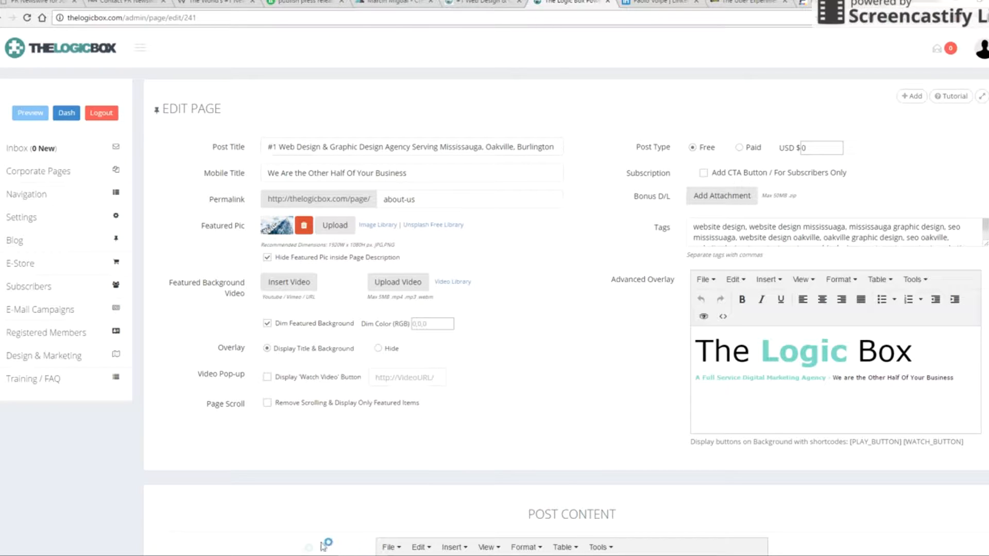
- In Photoshop, make a clipboard-sized 1920x1080 document and paste the building photo into it
mouse_move(262, 555)
left_click(255, 521)
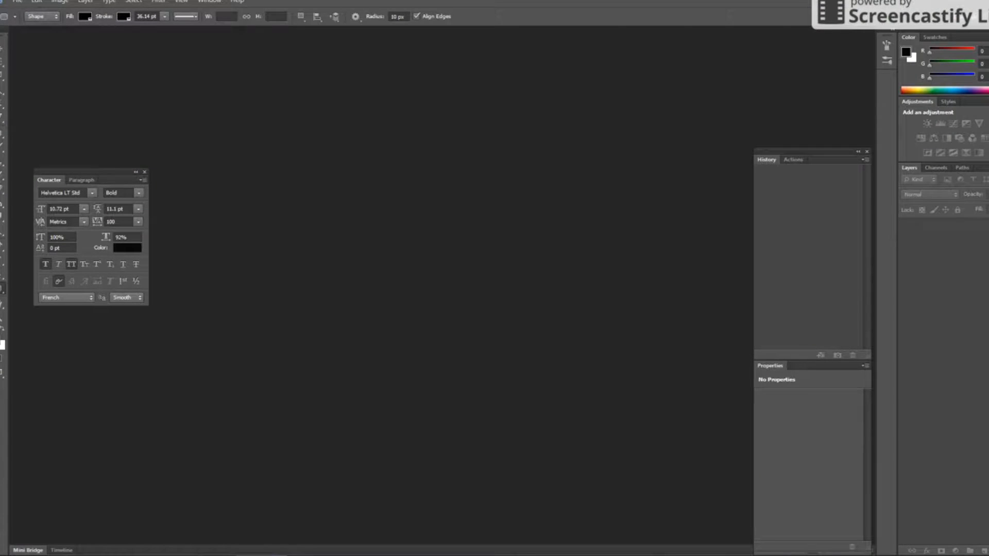
key("ctrl+n")
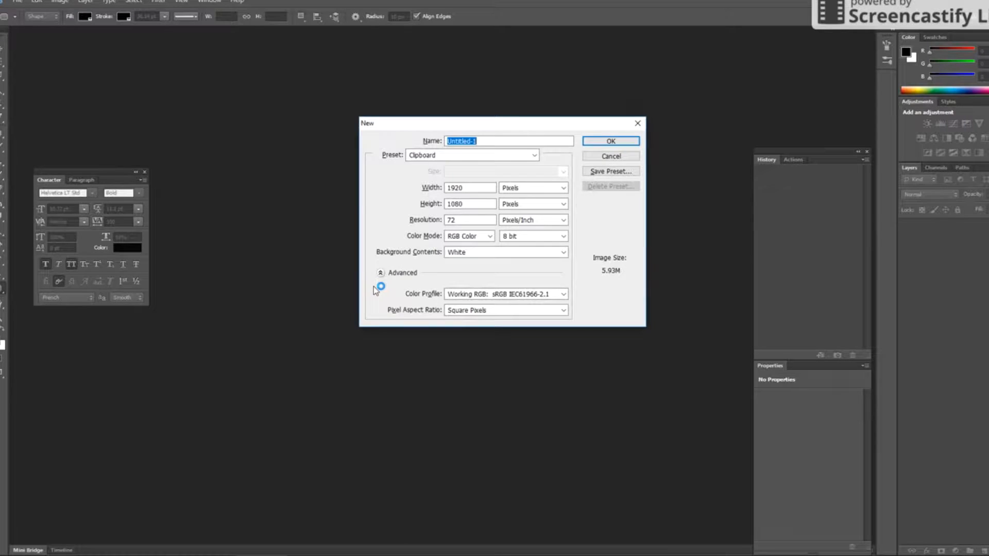
key("Return")
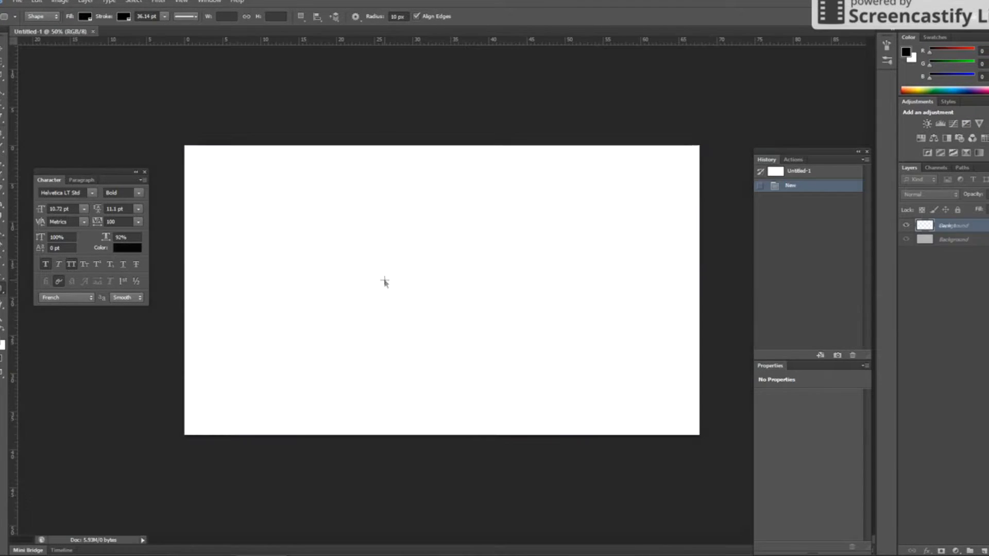
key("ctrl+v")
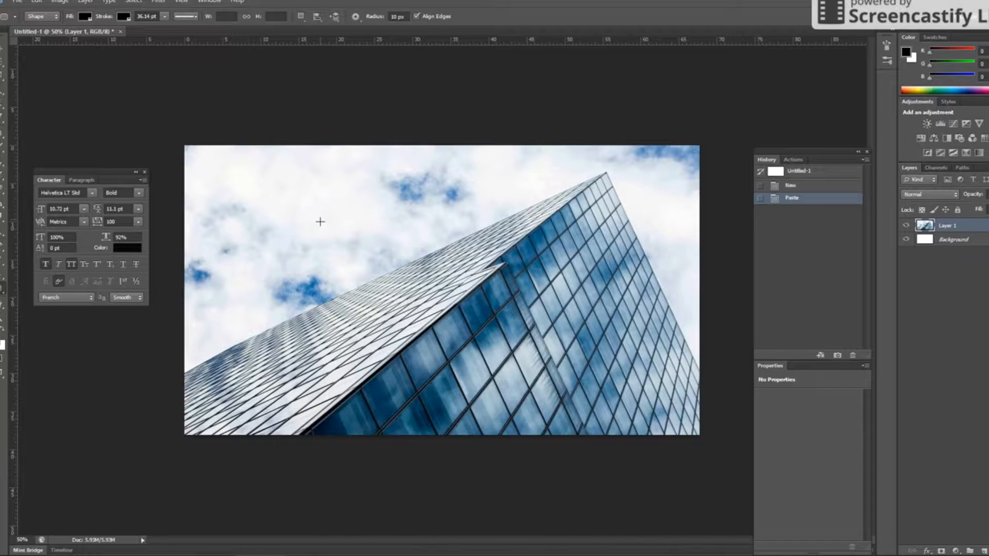
left_click(968, 7)
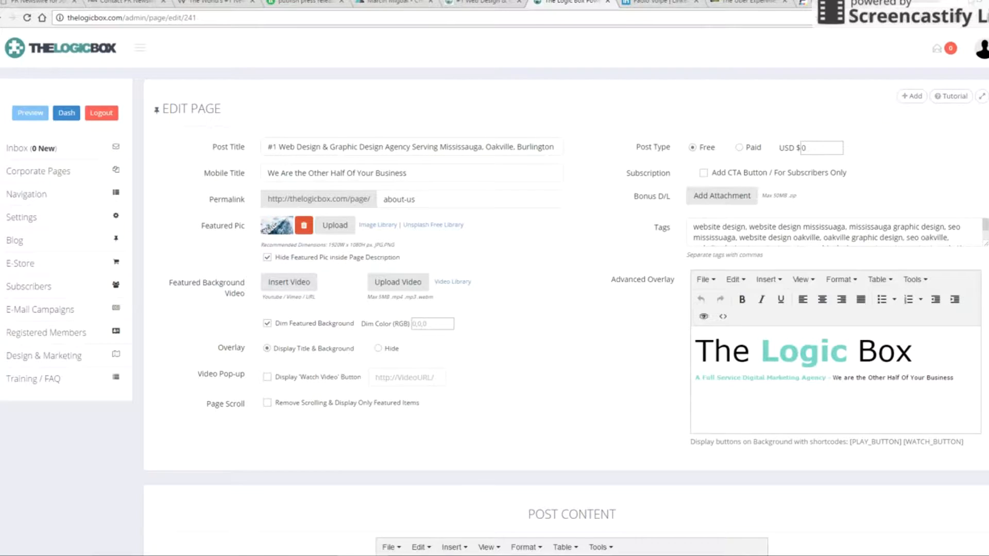
left_click(73, 45)
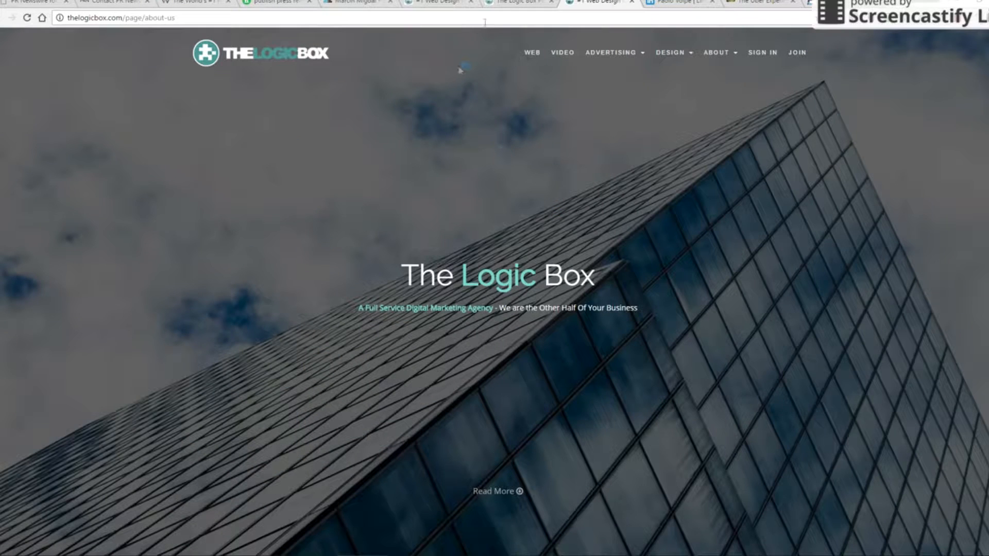
left_click(632, 2)
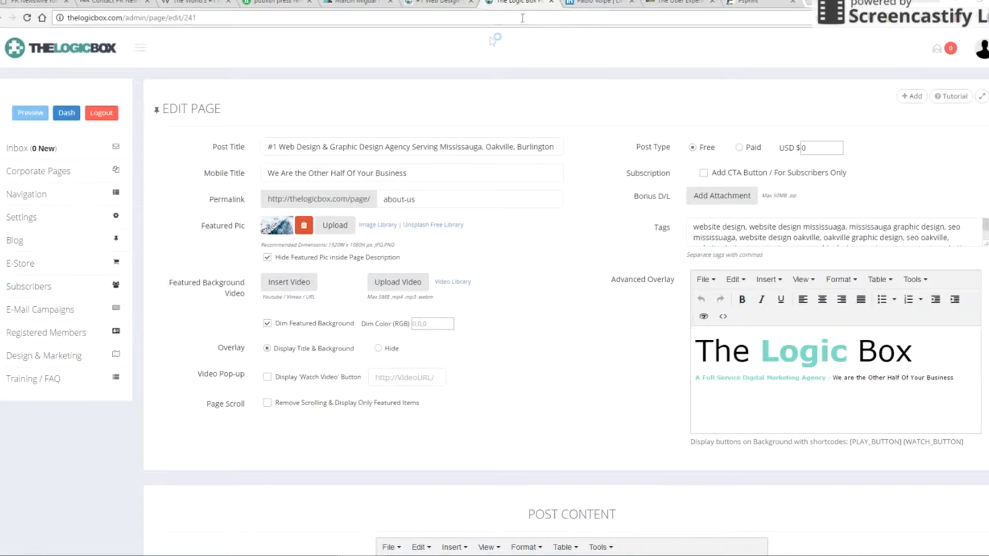
left_click(268, 324)
left_click(268, 323)
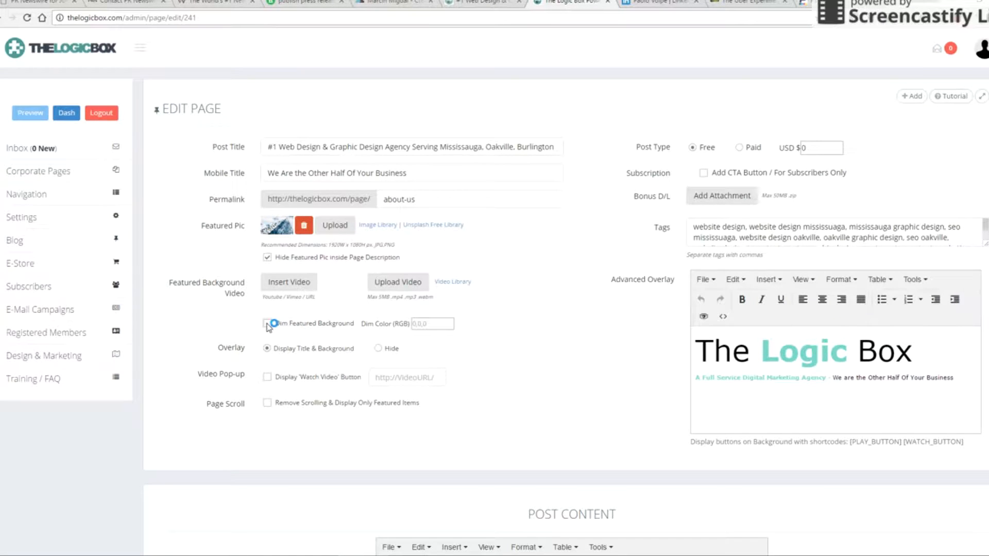
scroll(557, 349, "down", 15)
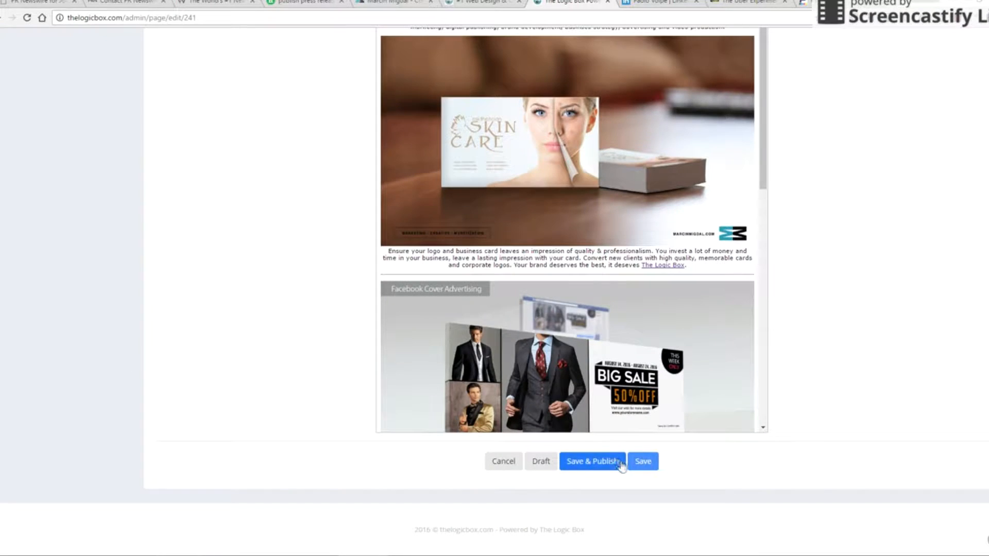
left_click(644, 461)
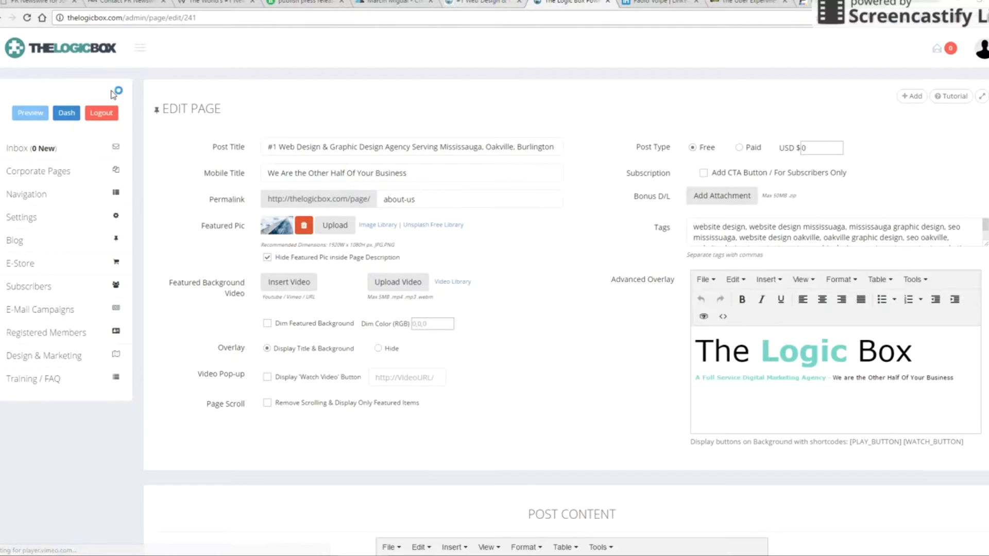
left_click(78, 56)
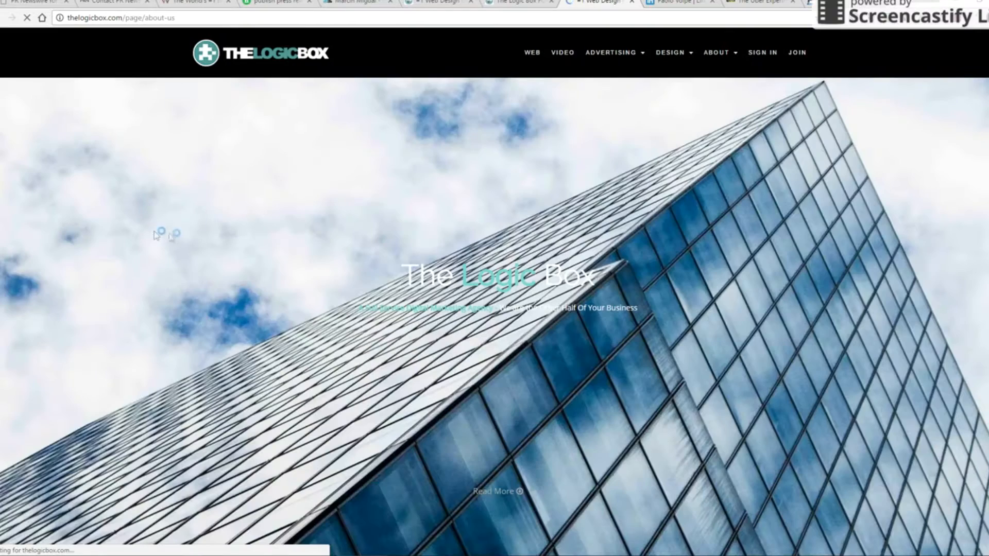
left_click(628, 4)
left_click(266, 325)
scroll(567, 325, "down", 2)
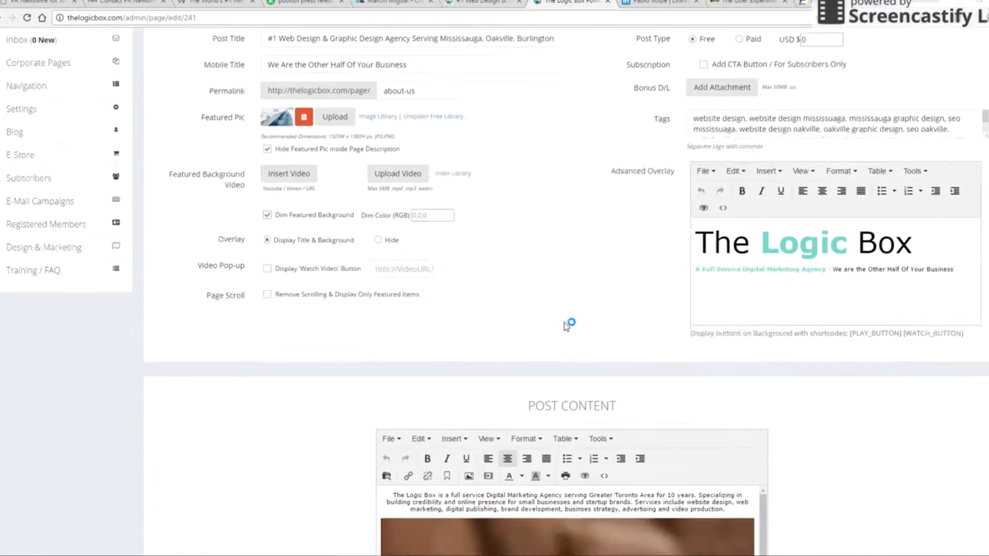
scroll(567, 326, "down", 9)
left_click(642, 461)
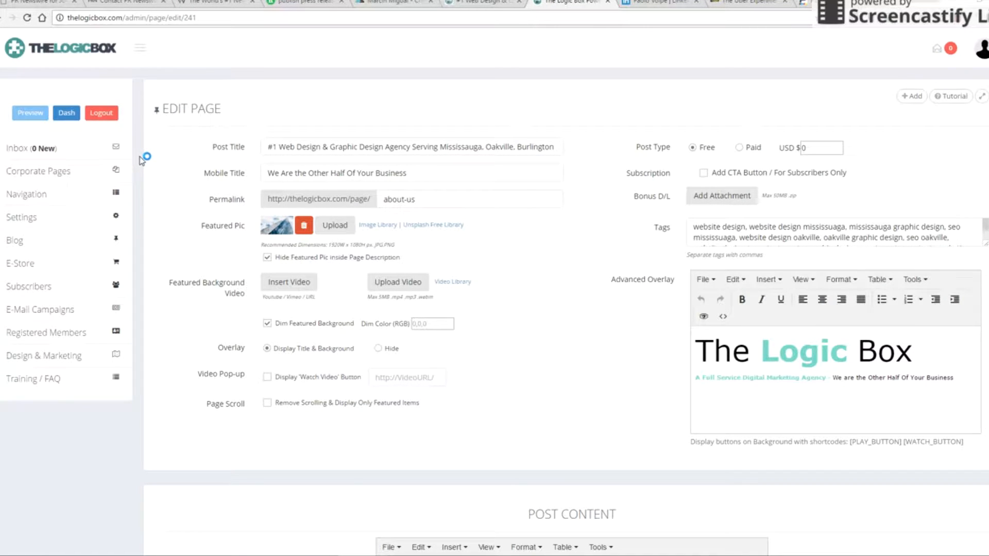
scroll(532, 239, "down", 9)
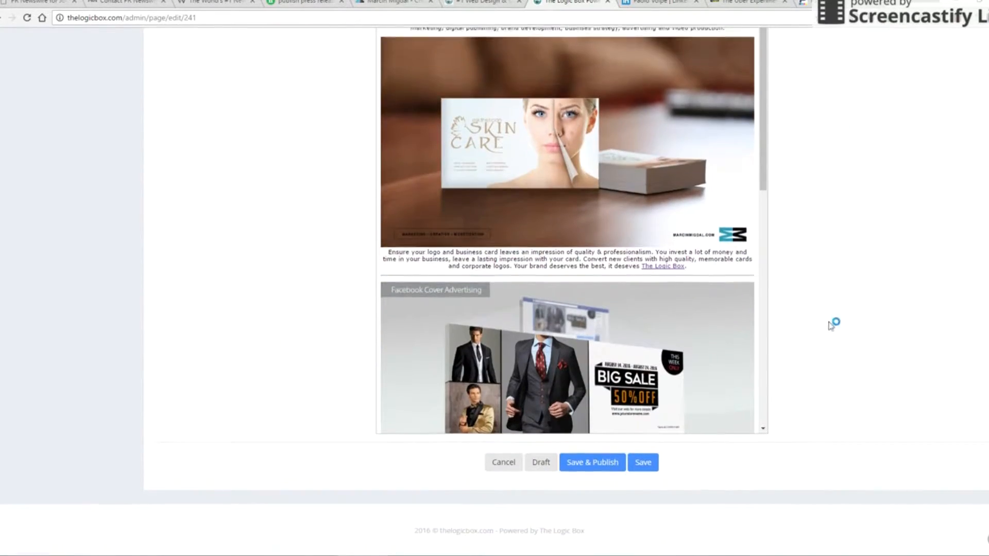
scroll(834, 329, "up", 15)
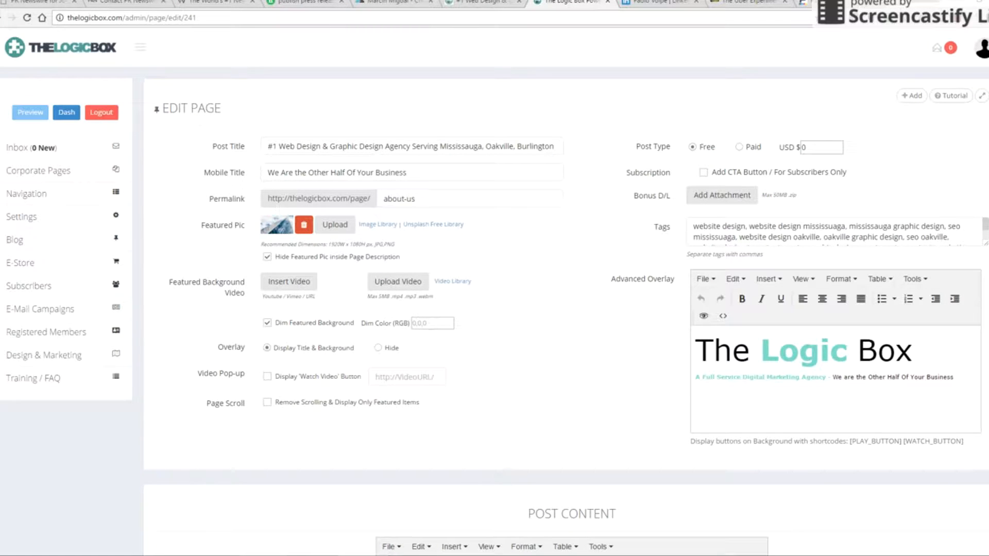
left_click(262, 555)
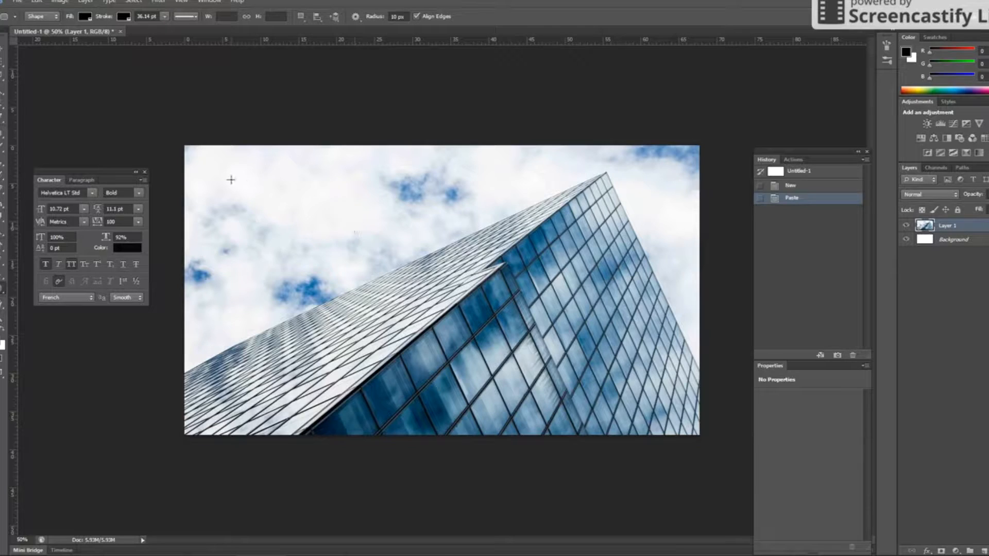
- Save As the building photo into _CLIENTS and WEBSITES as tlb-background JPEG at Maximum quality
key("ctrl+shift+s")
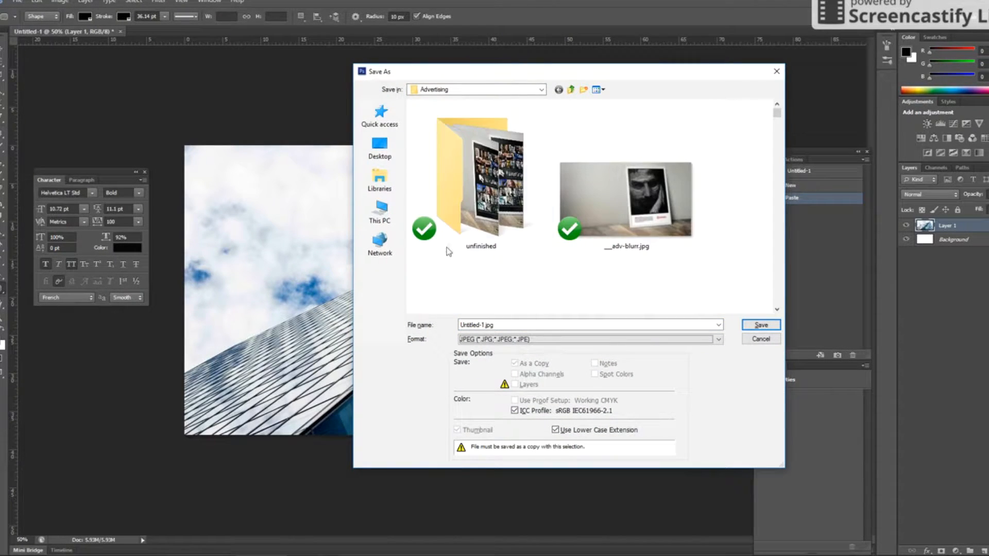
double_click(505, 324)
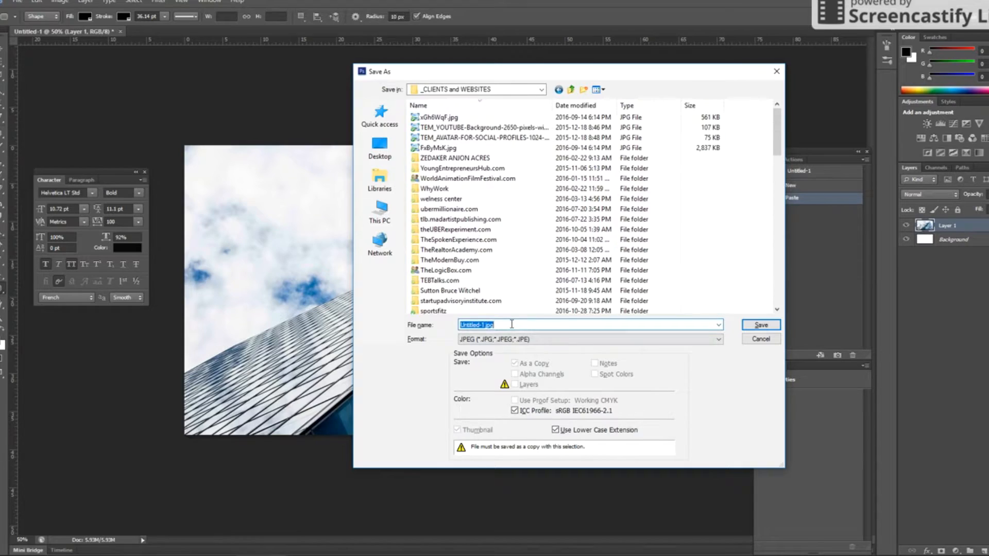
type("tlb-background")
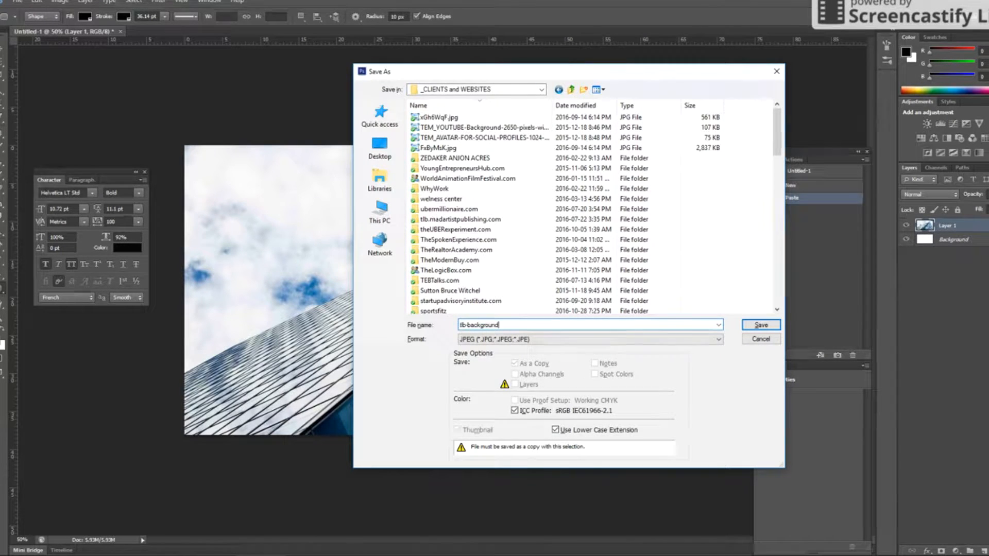
key("Return")
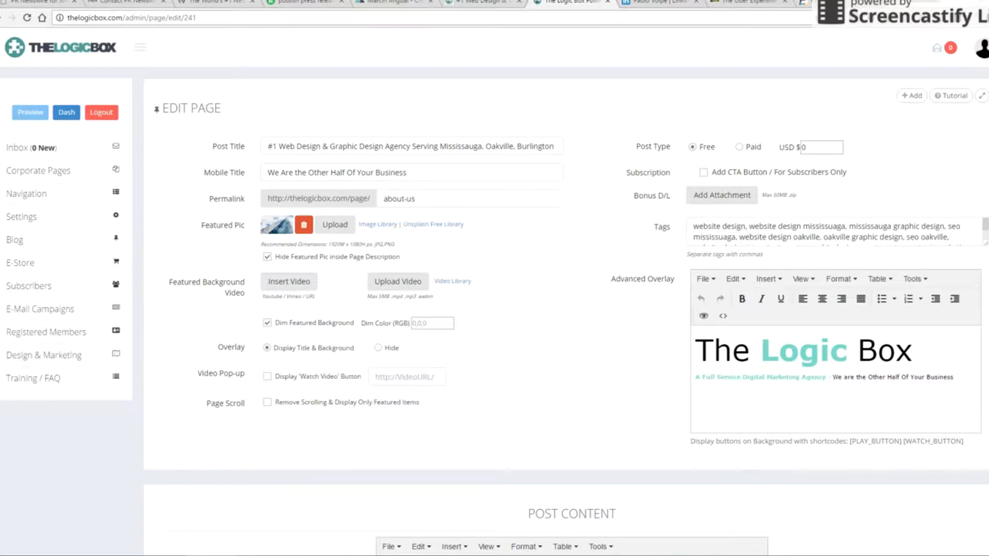
- Bring up and maximize Vegas Pro, then open File > Import > Media
left_click_drag(700, 555, 273, 93)
double_click(274, 93)
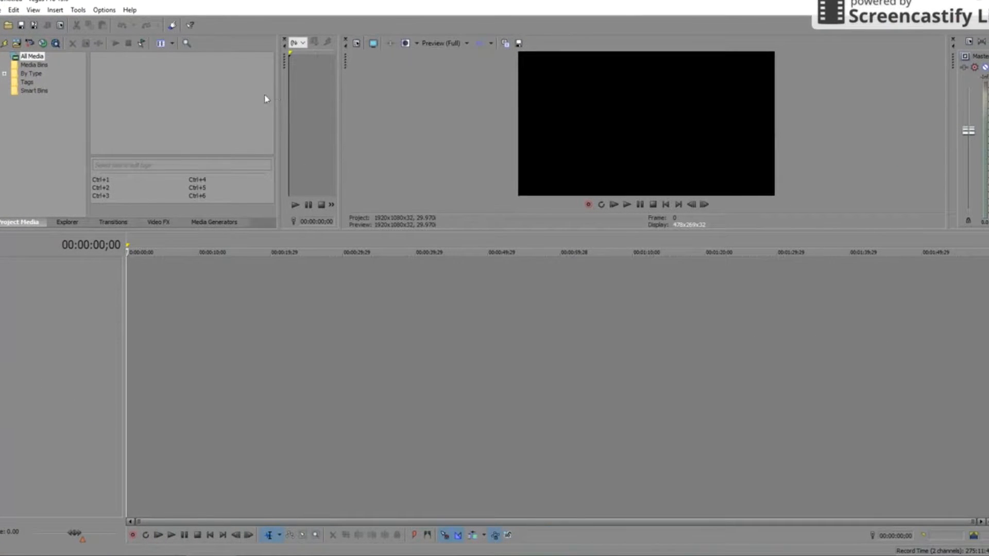
left_click(3, 11)
mouse_move(273, 122)
left_click(537, 113)
left_click(3, 10)
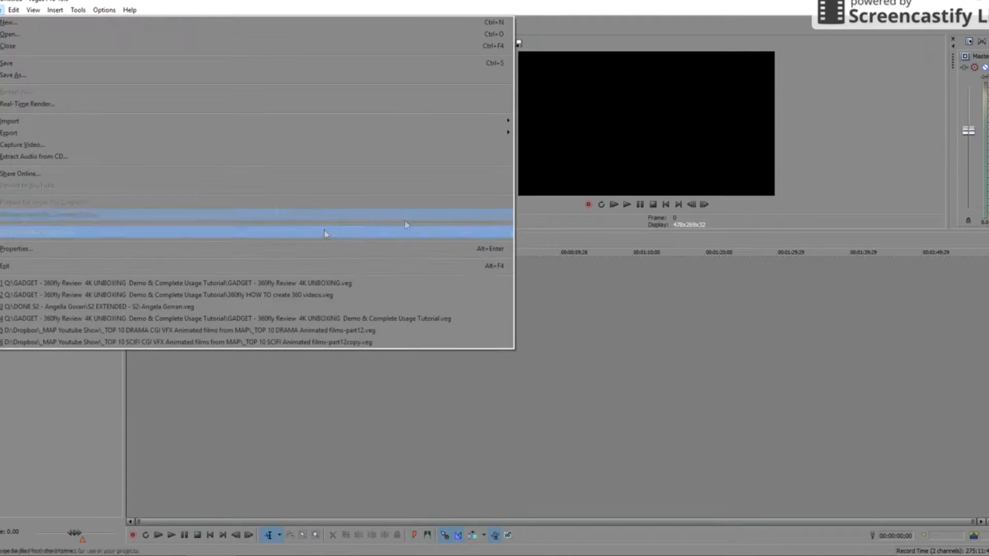
mouse_move(504, 126)
left_click(567, 125)
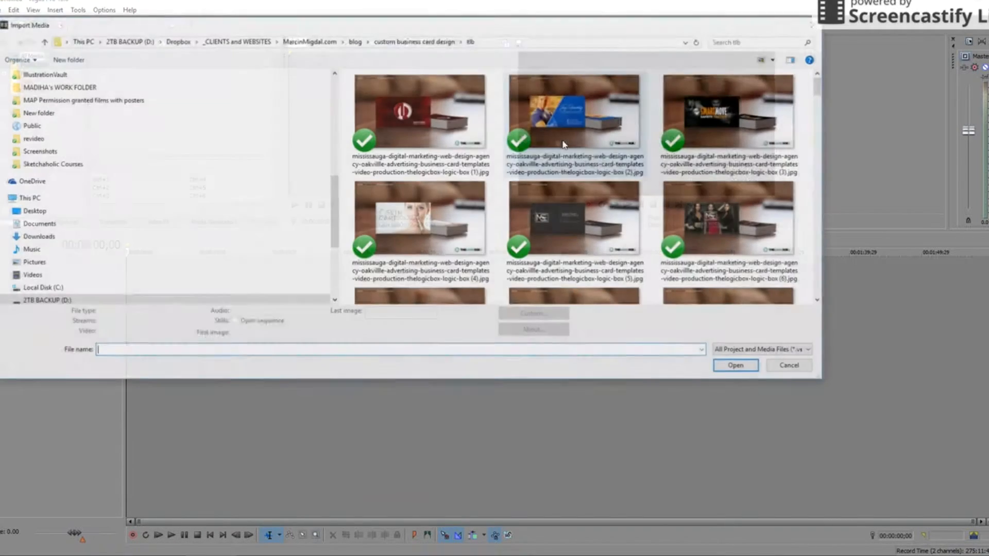
- Browse to the _CLIENTS and WEBSITES folder and import tlb-background.jpg
left_click(228, 41)
scroll(391, 223, "down", 10)
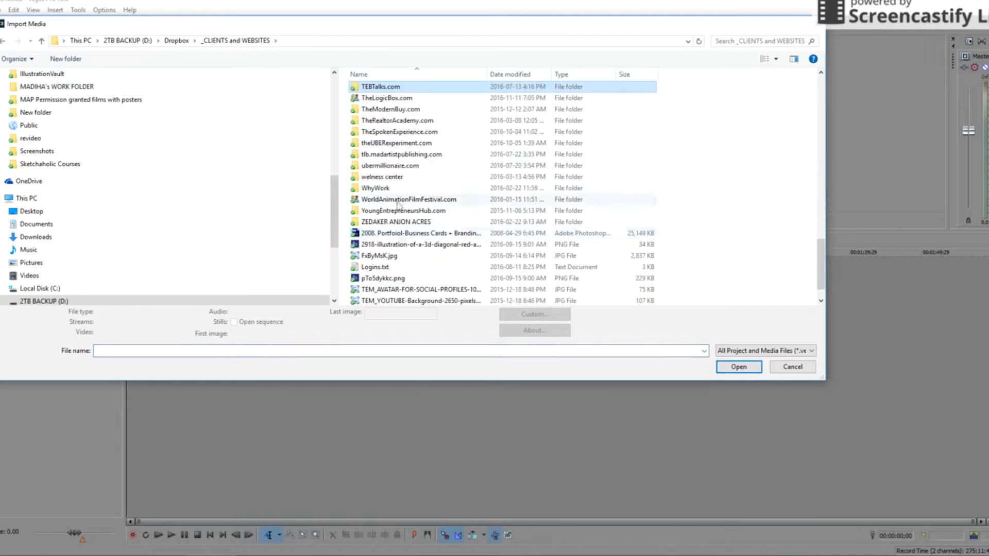
left_click(384, 289)
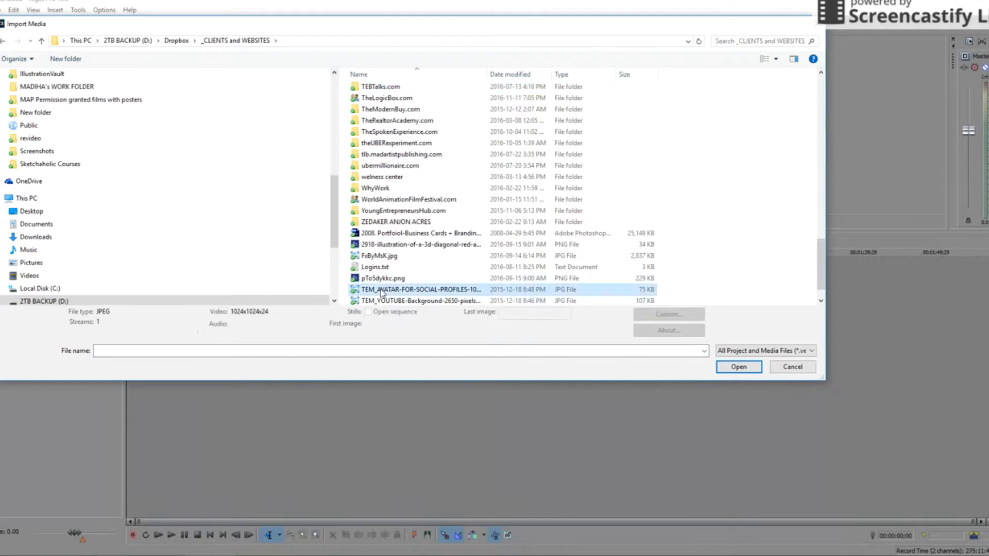
scroll(399, 280, "down", 1)
double_click(395, 290)
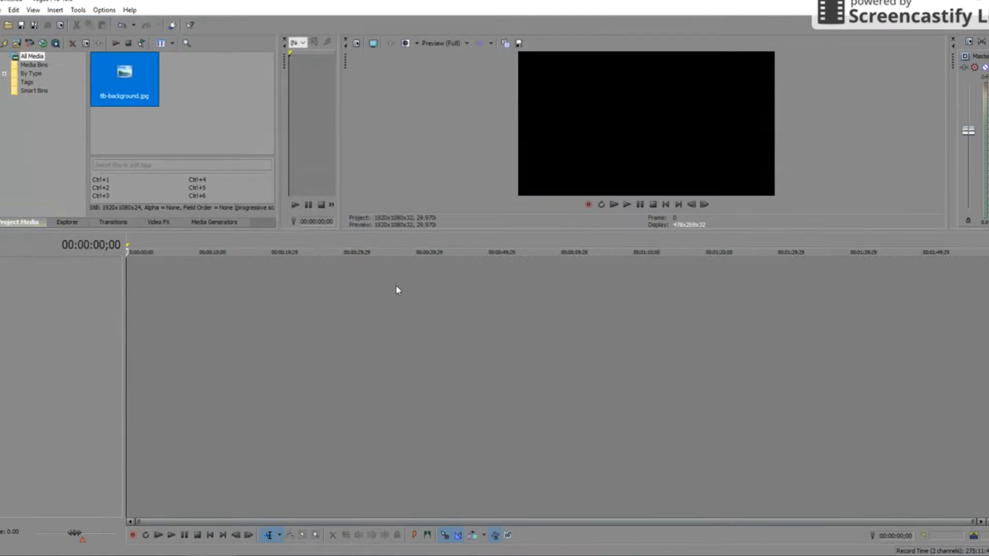
- Drag tlb-background.jpg from Project Media onto a new video track
left_click_drag(126, 77, 146, 293)
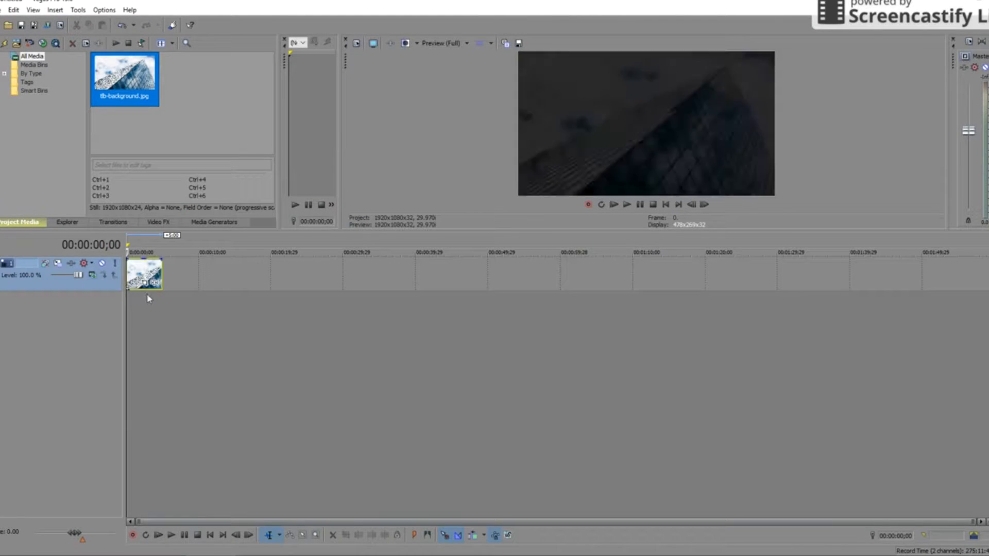
scroll(184, 351, "up", 8)
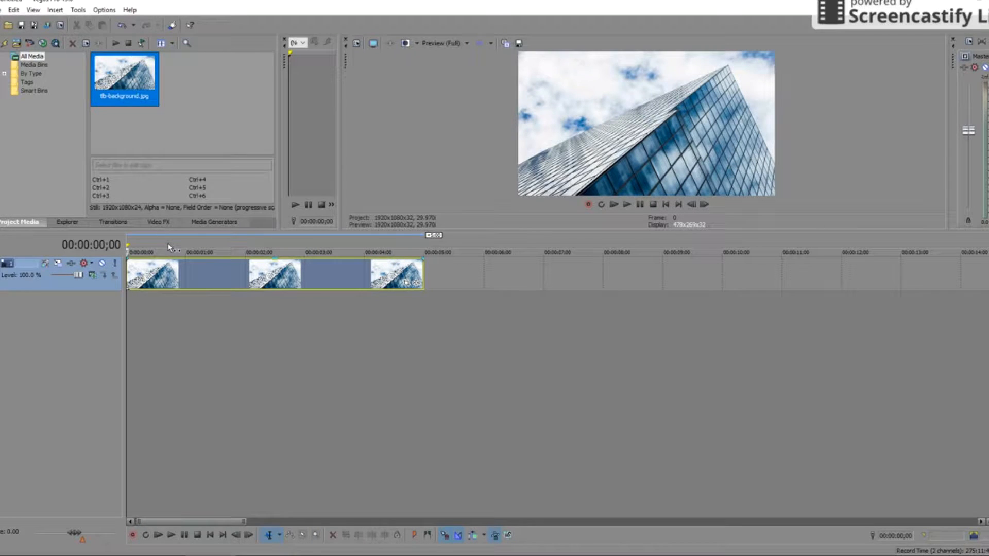
left_click(264, 240)
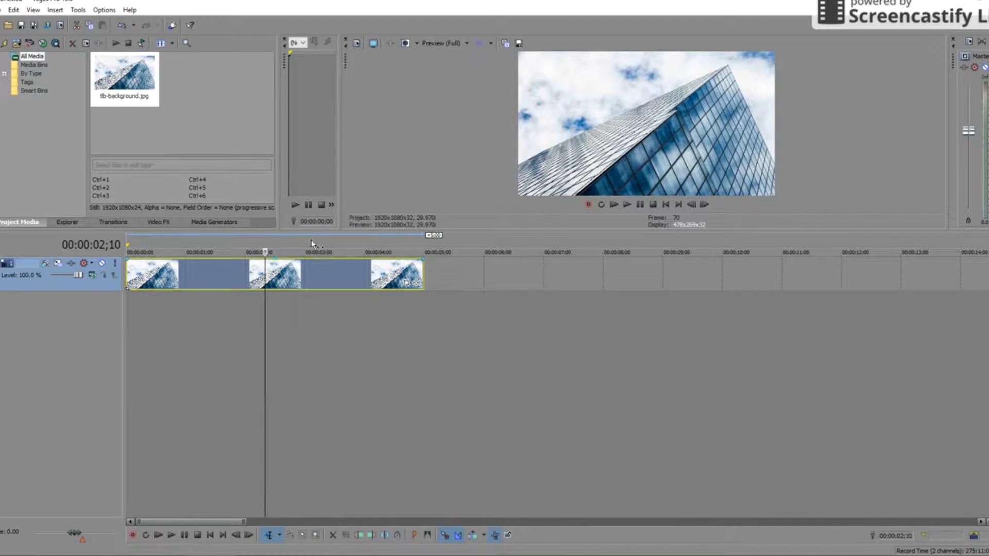
- Stretch the image clip's end out to about one minute (00:01:00;02)
left_click_drag(424, 270, 206, 281)
scroll(210, 286, "up", 5)
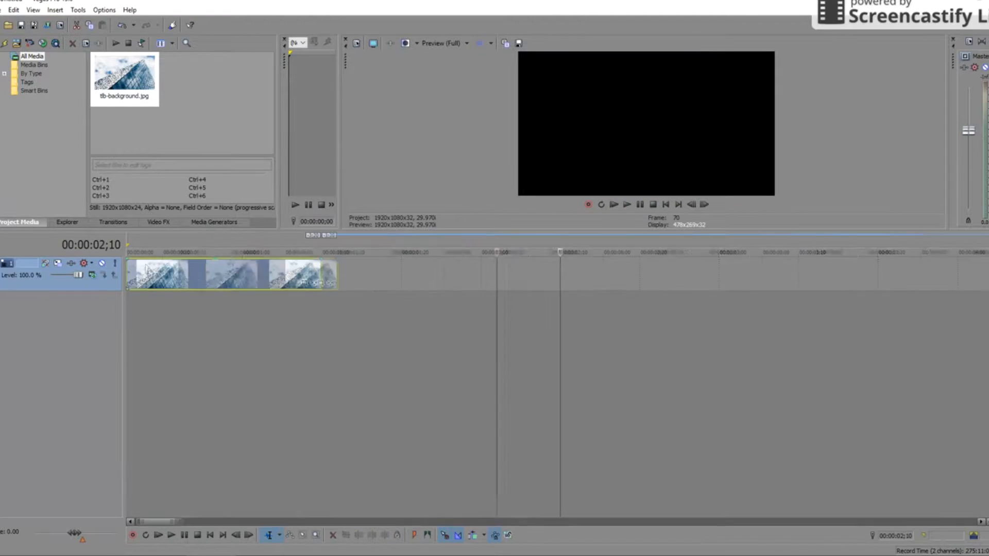
left_click_drag(158, 522, 124, 524)
scroll(162, 372, "up", 1)
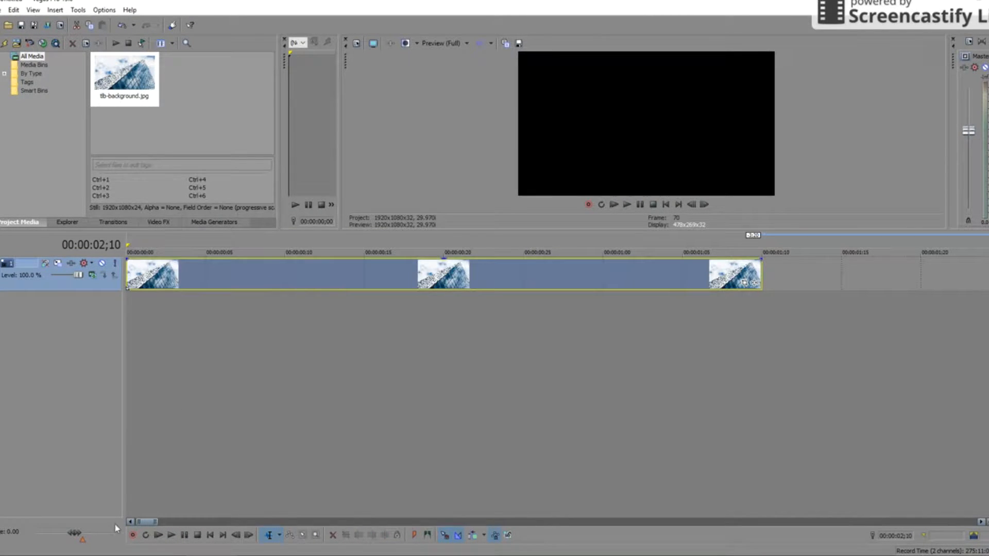
key("ctrl+End")
mouse_move(293, 242)
left_mouse_down()
mouse_move(292, 271)
mouse_move(307, 241)
left_mouse_up()
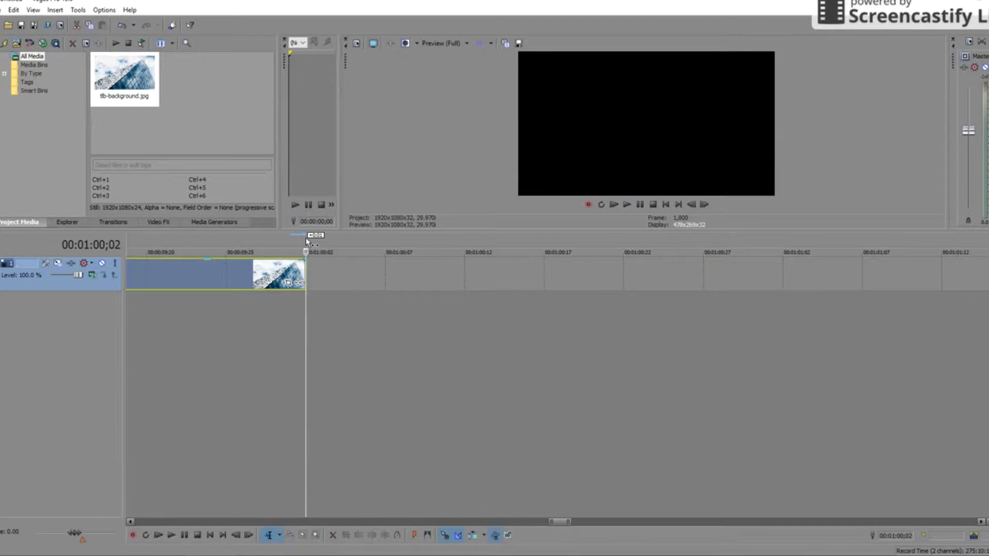
scroll(382, 399, "down", 10)
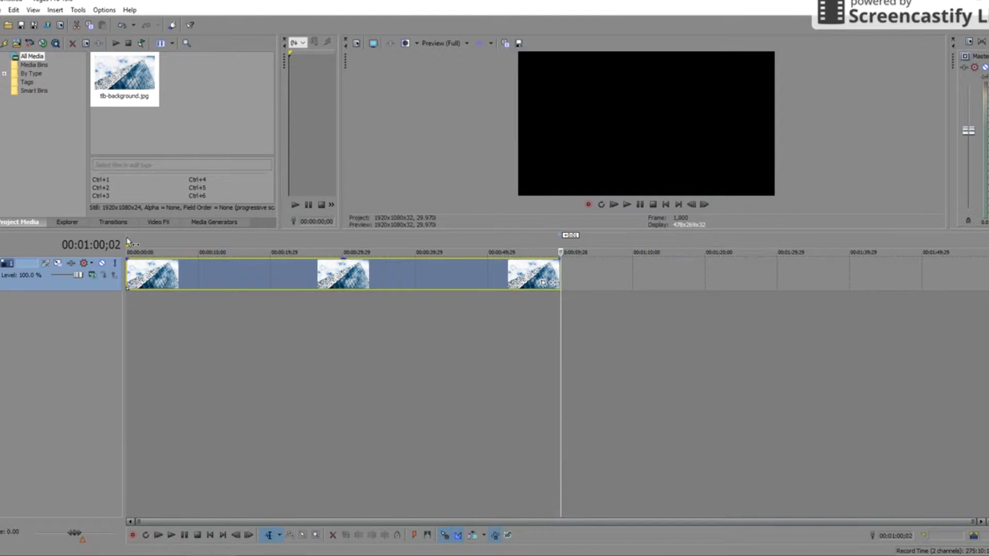
key("Home")
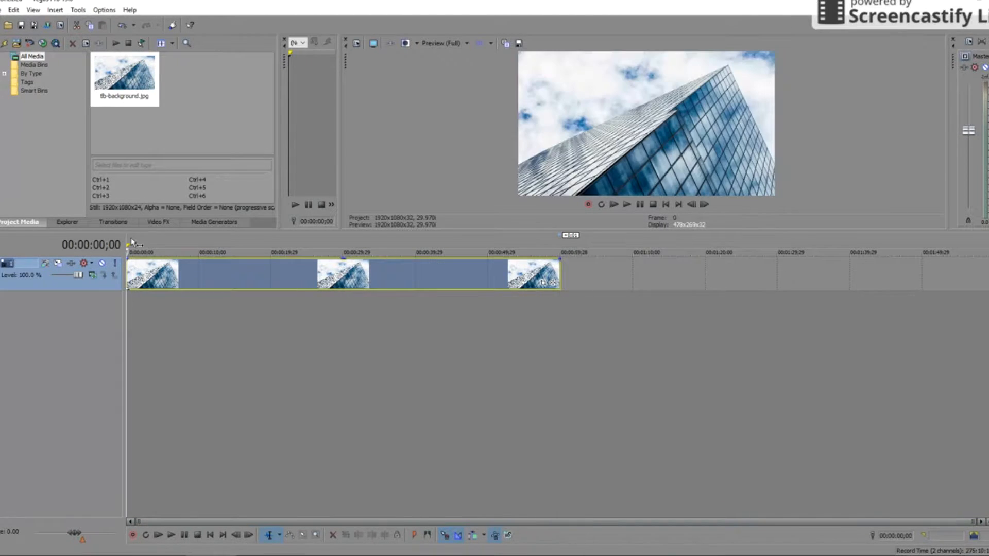
- Rename the video track to 'background' and widen the track header to show it
double_click(34, 265)
type("background")
key("Return")
left_click_drag(123, 374, 225, 364)
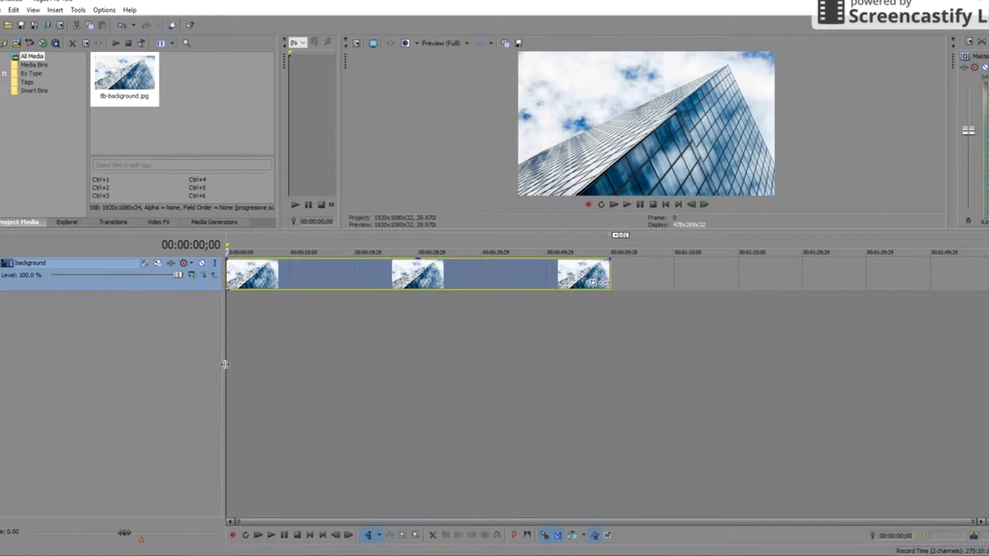
- Switch to the web browser and open the Google doodle's search results
mouse_move(536, 555)
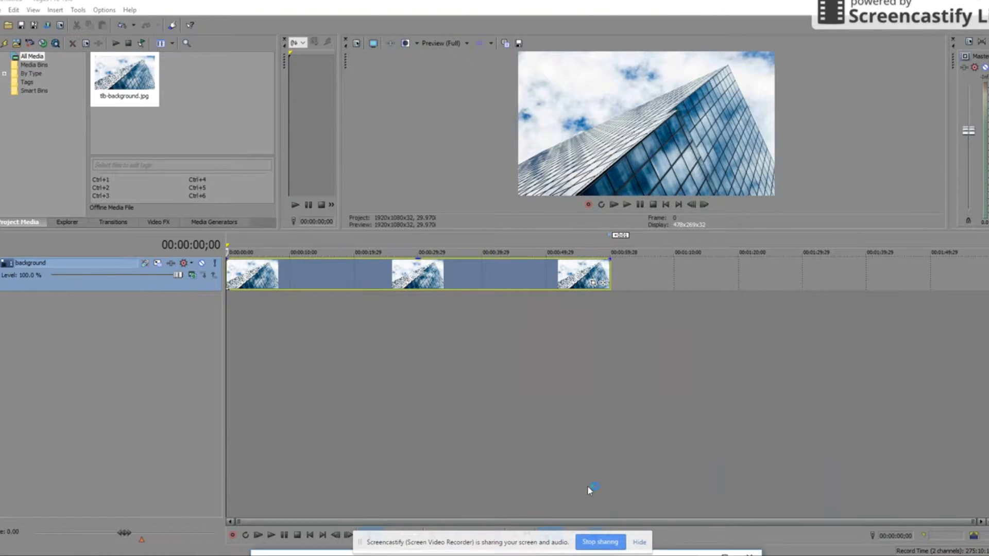
left_click_drag(424, 555, 458, 159)
left_click(458, 158)
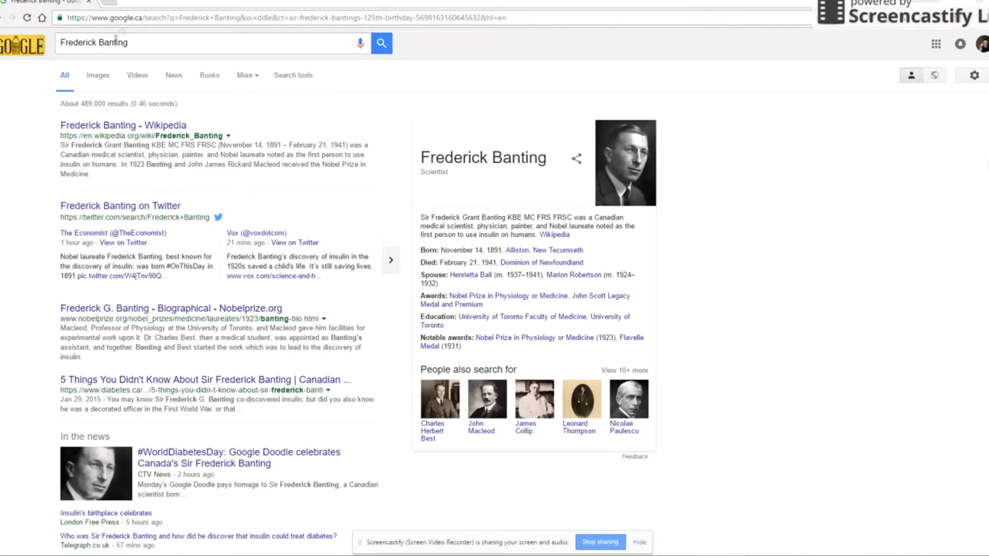
- Go to youtube.com and search for 'timelapse clouds'
left_click(105, 18)
type("youtube.com")
key("Return")
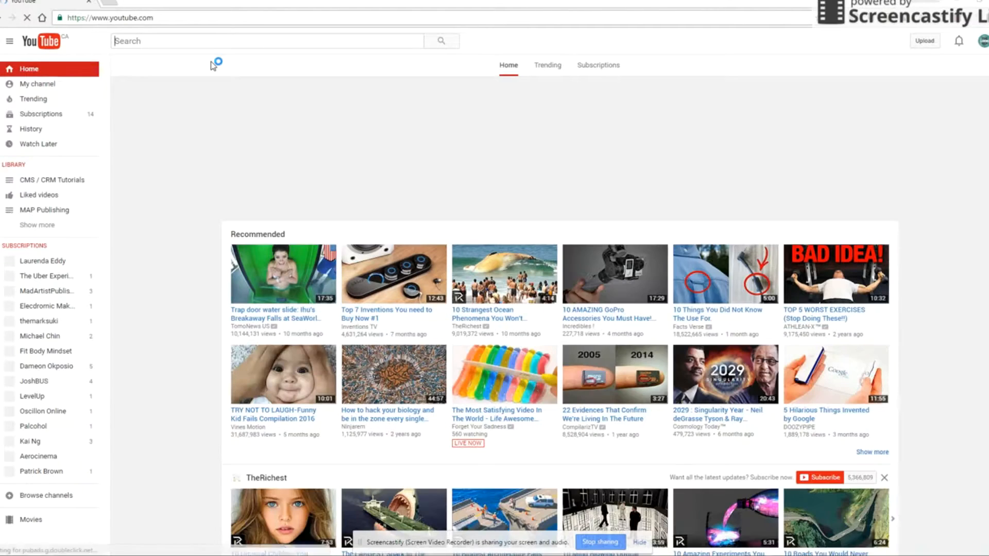
left_click(188, 39)
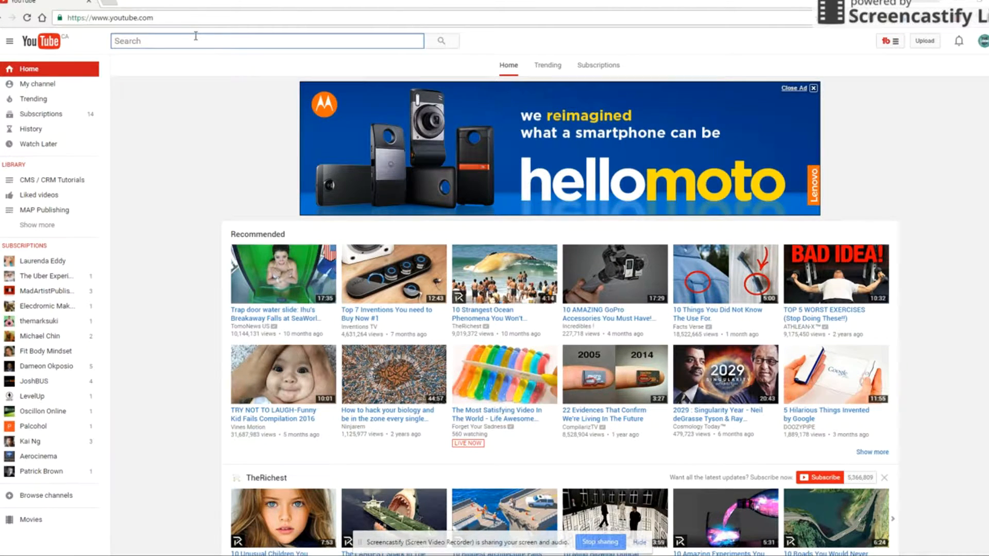
type("timelapse clouds")
key("Return")
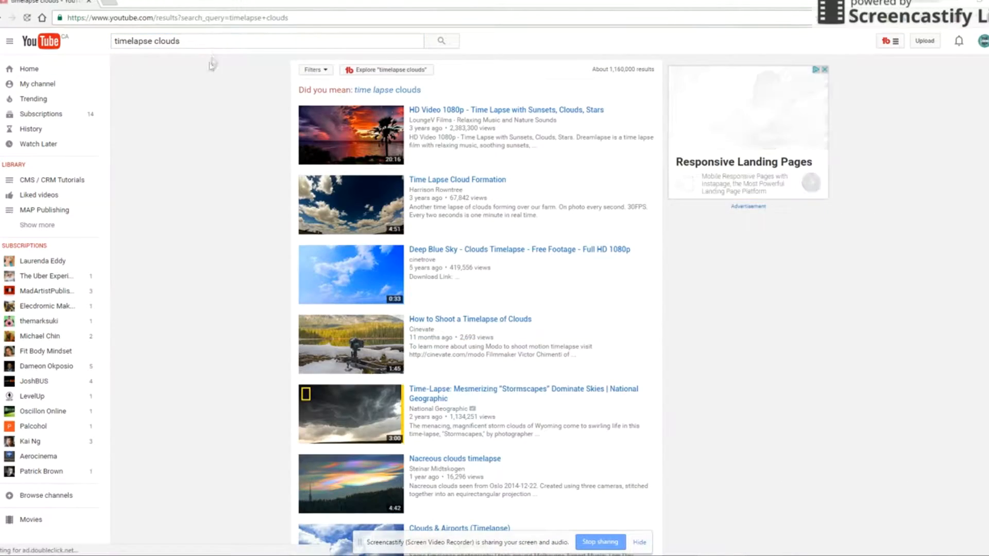
- Open Time Lapse Cloud Formation muted and pause it at 0:09
left_click(334, 206)
left_click(100, 436)
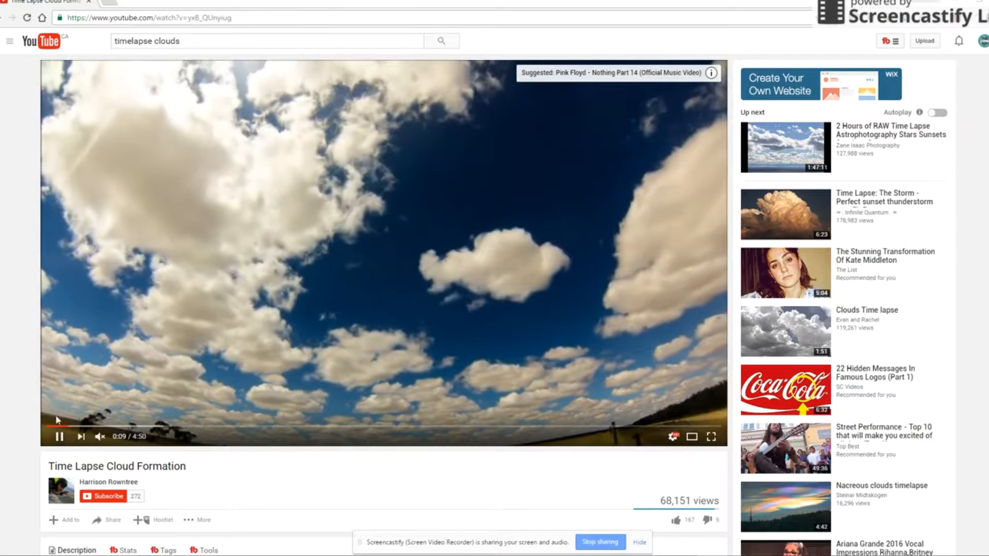
left_click(262, 248)
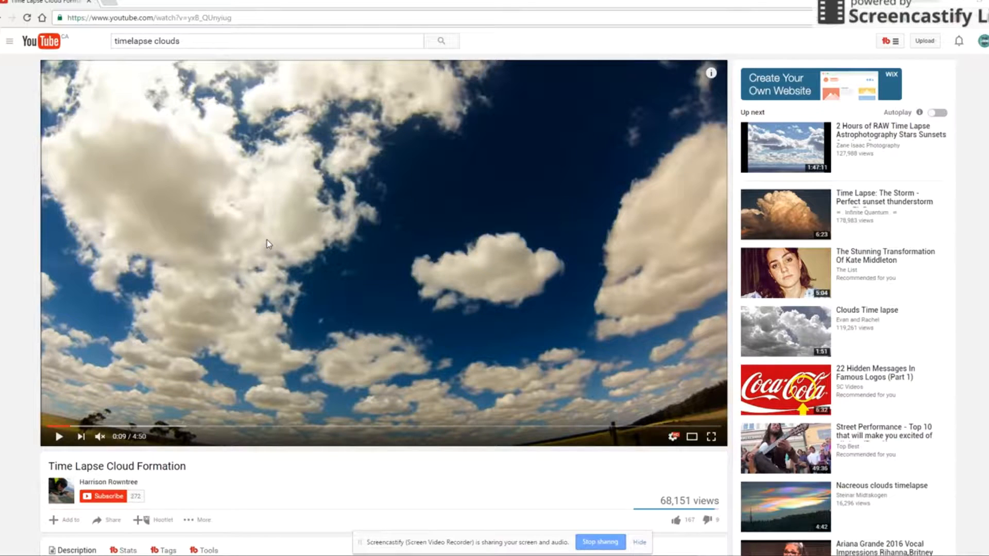
left_click(111, 4)
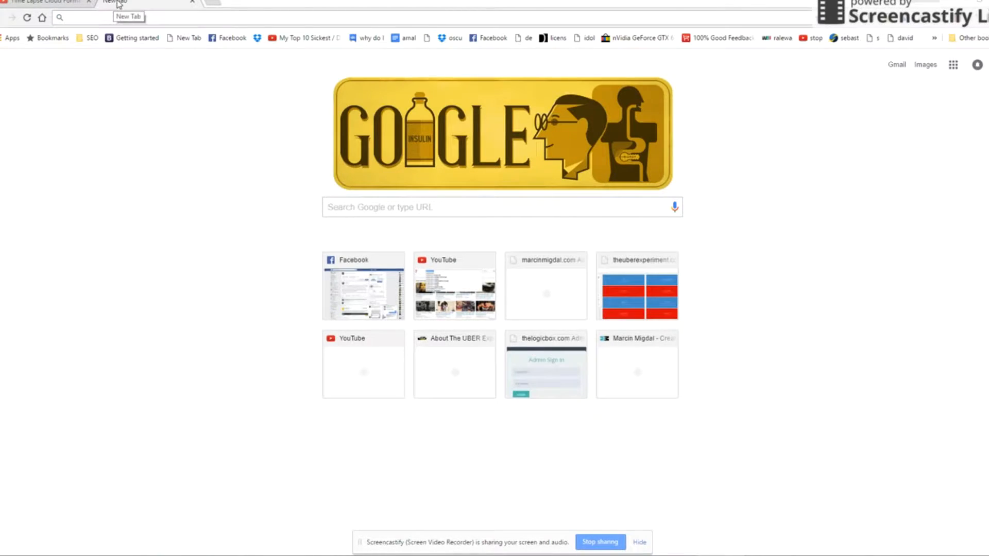
- Search the web for 'purchase timelapse clouds' and open the Timelapse.com stock footage site
type("purchase tim")
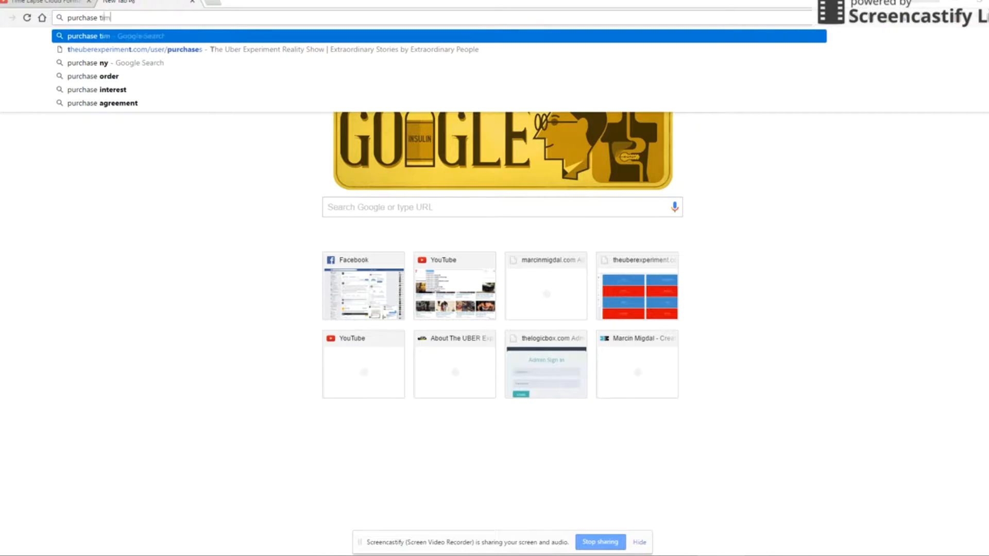
type("elapse clouds")
key("Return")
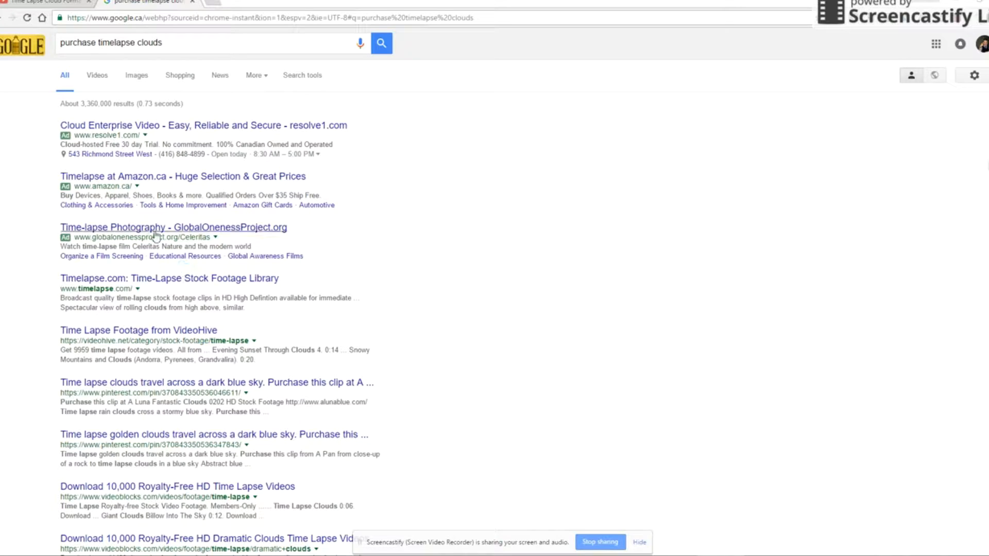
left_click(104, 280)
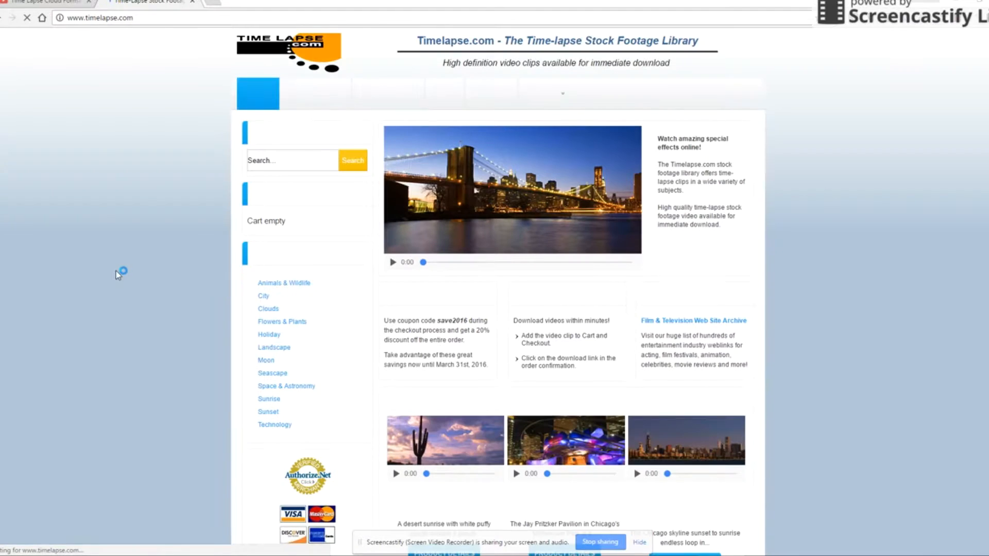
- Preview the D1113 High Above the Clouds HD clip full screen, then return to YouTube
scroll(371, 278, "down", 5)
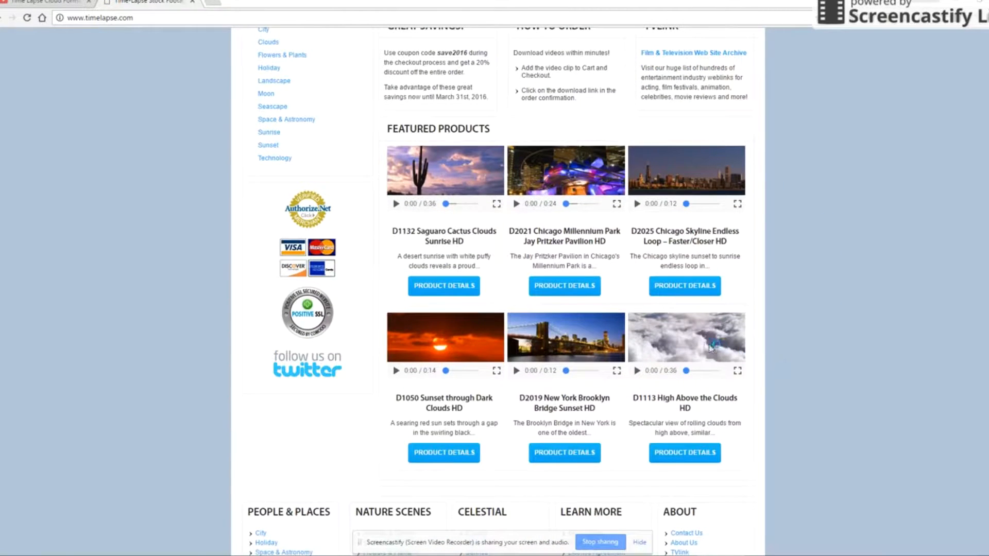
left_click(637, 371)
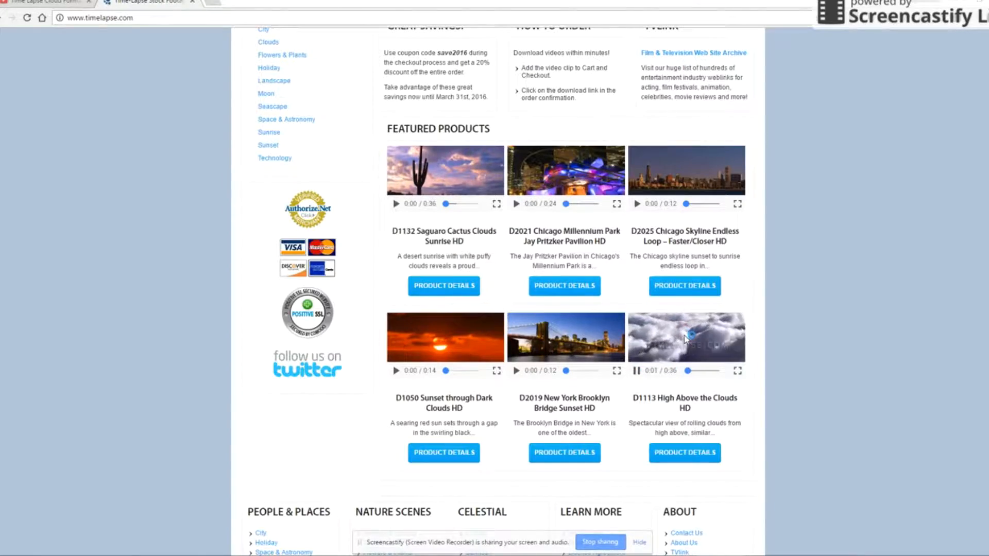
left_click(737, 371)
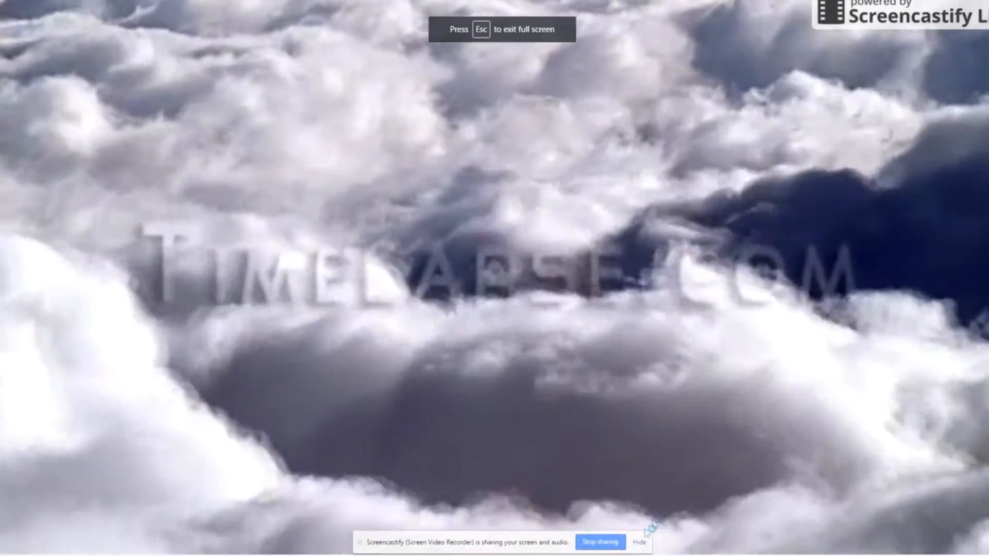
left_click(639, 541)
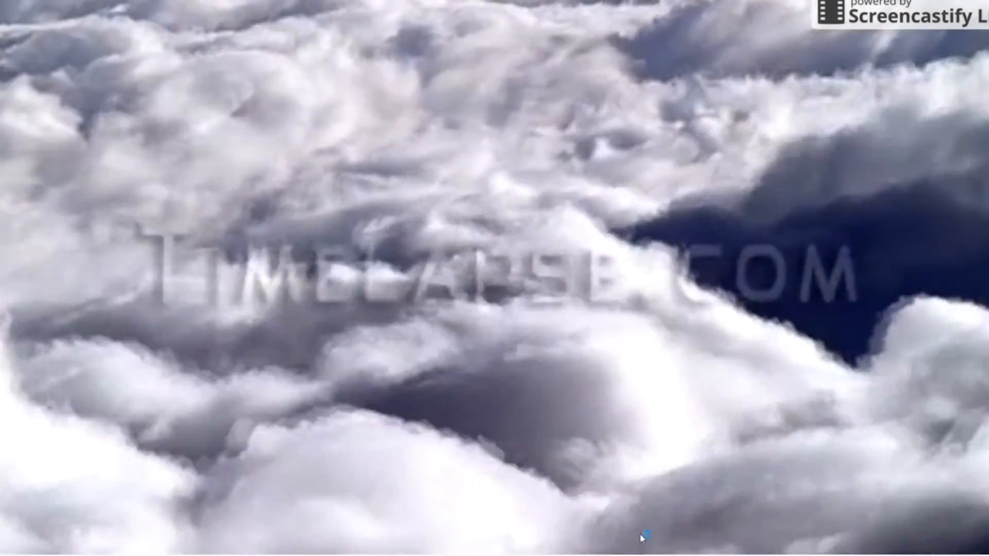
key("Escape")
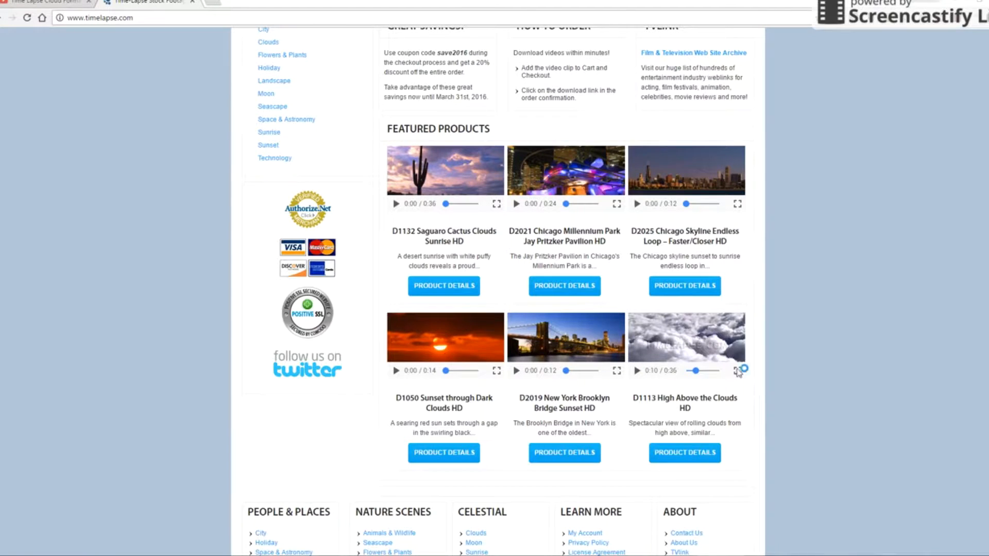
left_click(33, 5)
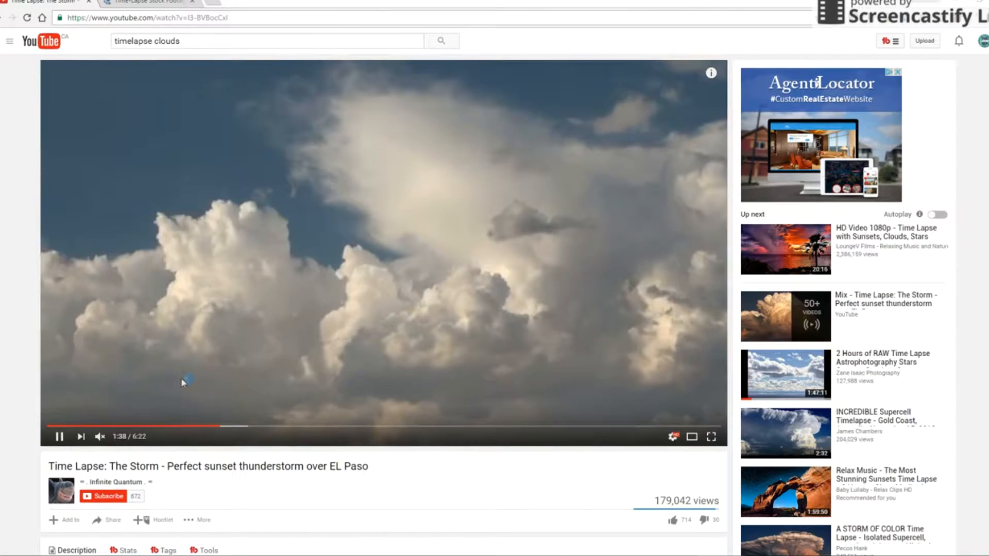
- Check the storm video's available qualities, then launch 4K Video Downloader via a '4k' Start search
left_click(111, 18)
scroll(637, 454, "down", 4)
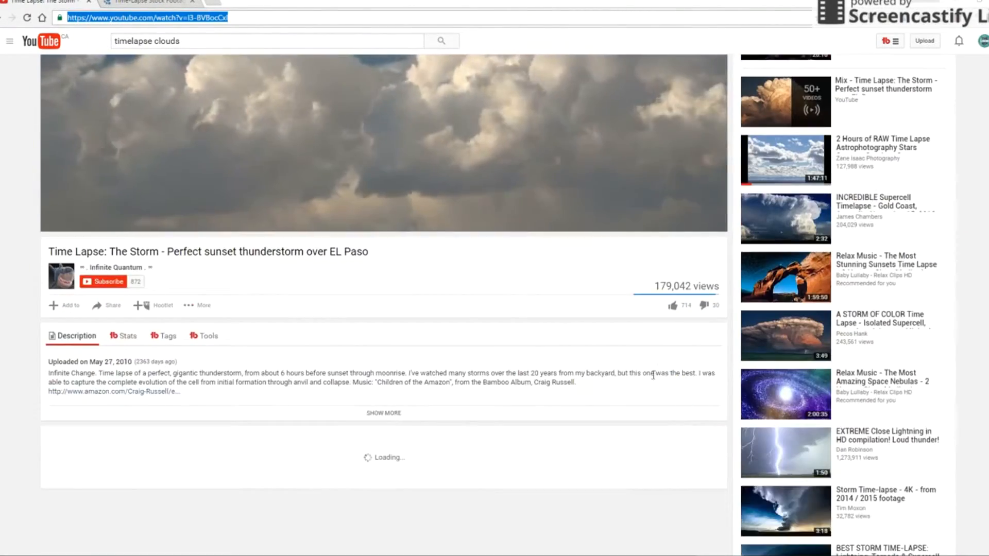
scroll(636, 454, "up", 3)
left_click(673, 383)
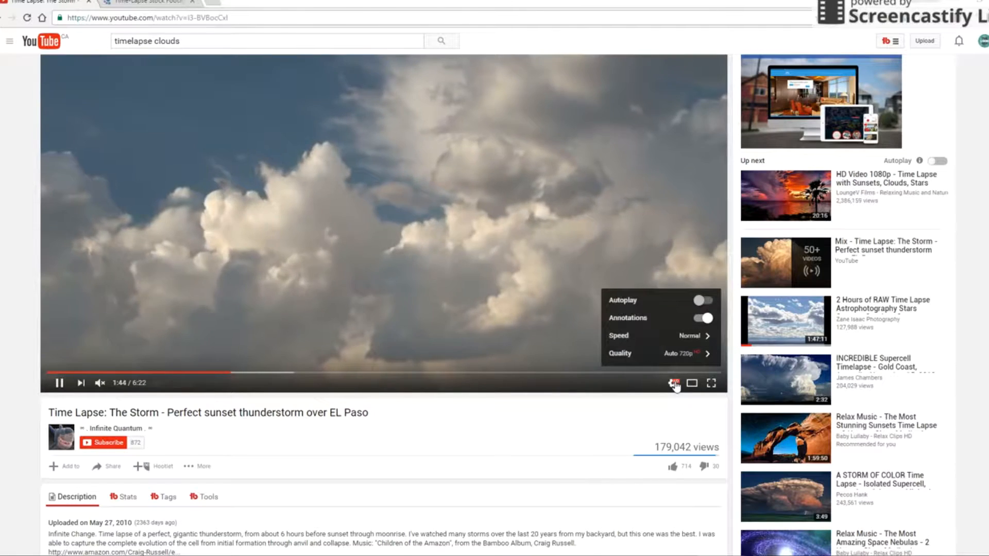
left_click(706, 353)
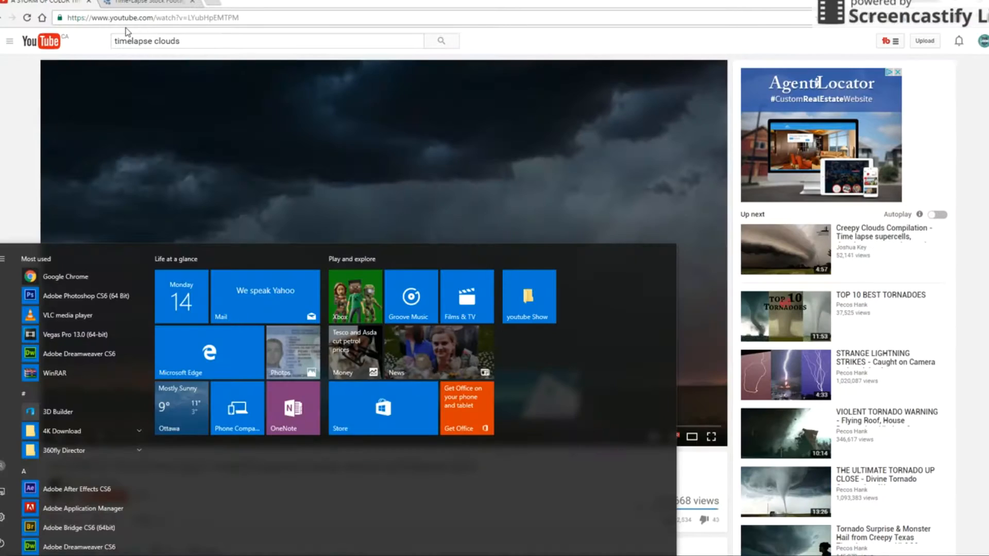
type("4k")
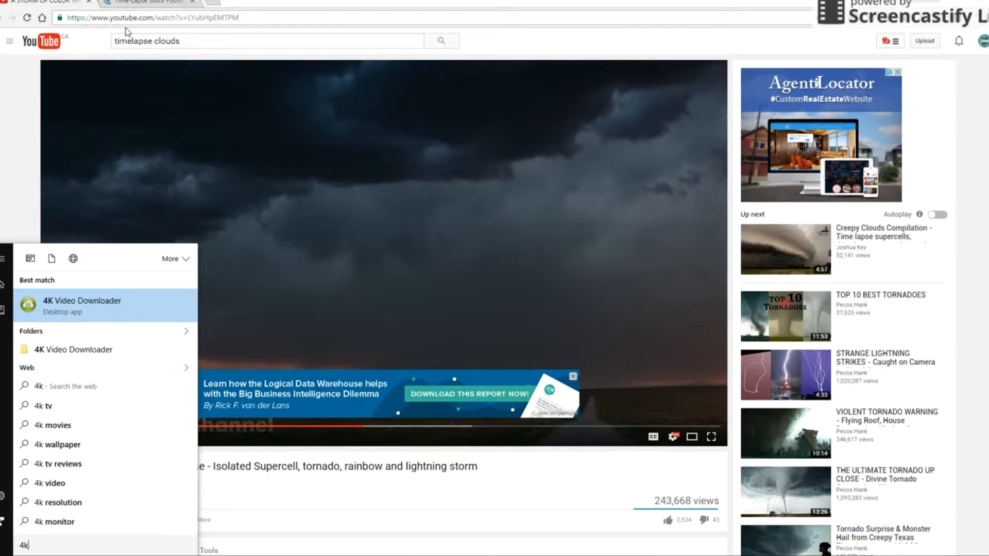
key("Return")
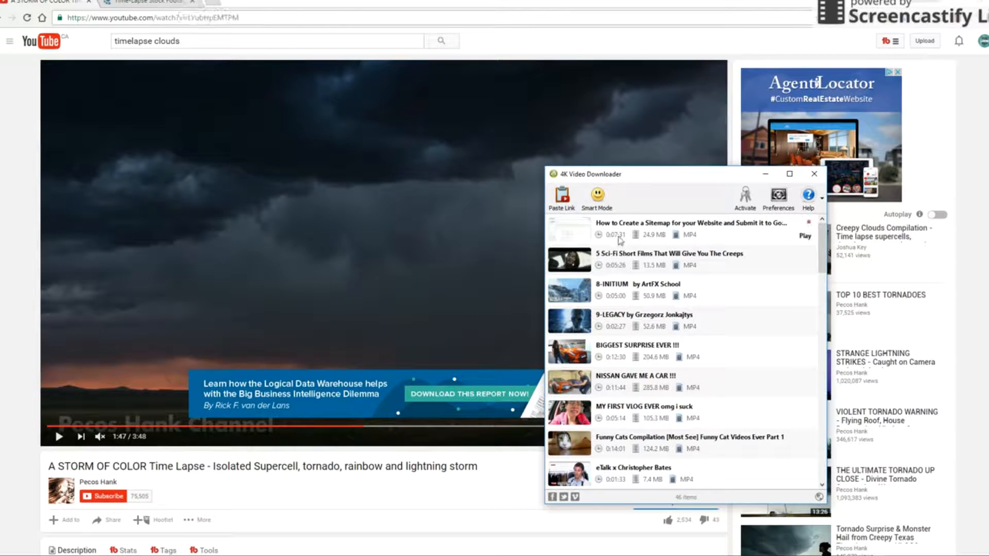
- Paste the El Paso storm time-lapse link into 4K Video Downloader and choose the save folder for the 720p MP4
left_click(137, 18)
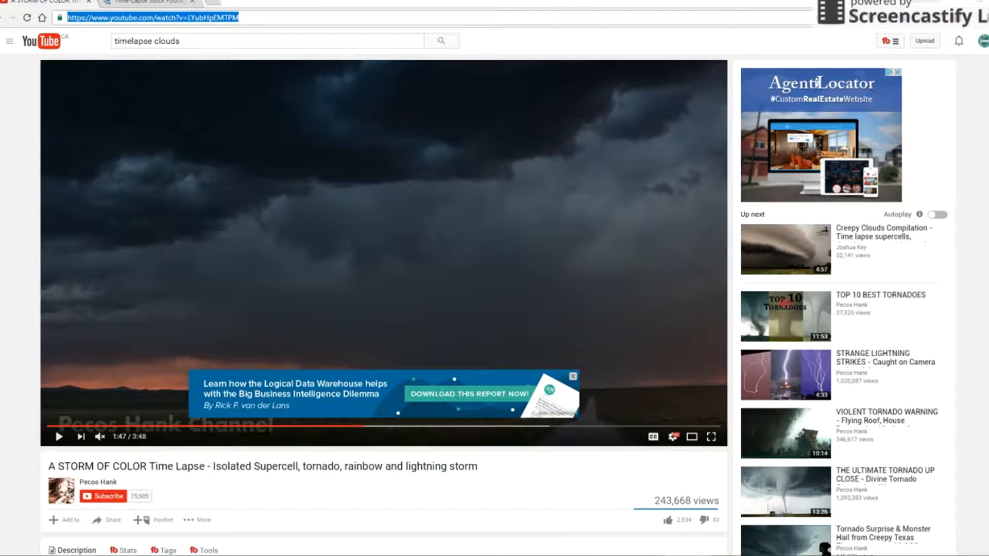
left_click(850, 555)
left_click(561, 198)
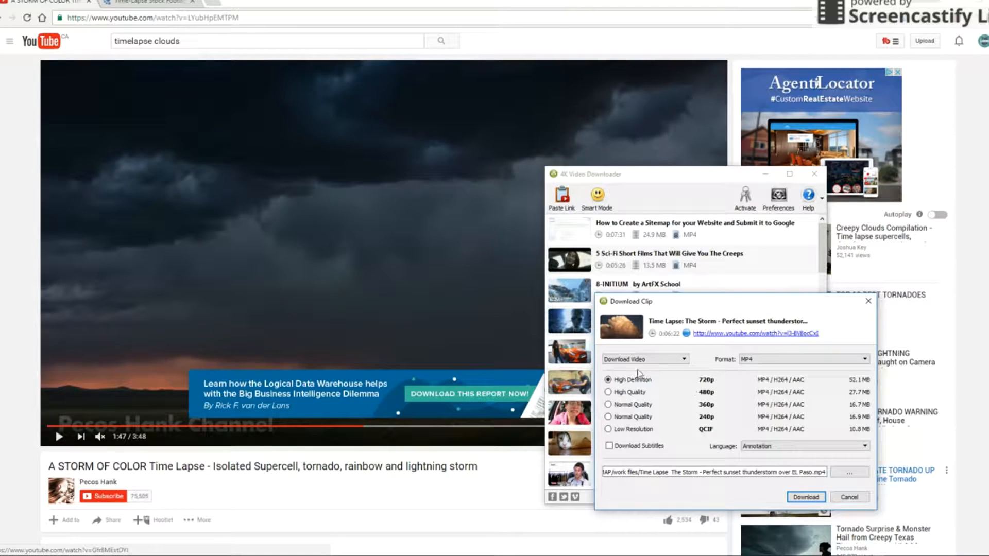
left_click(848, 473)
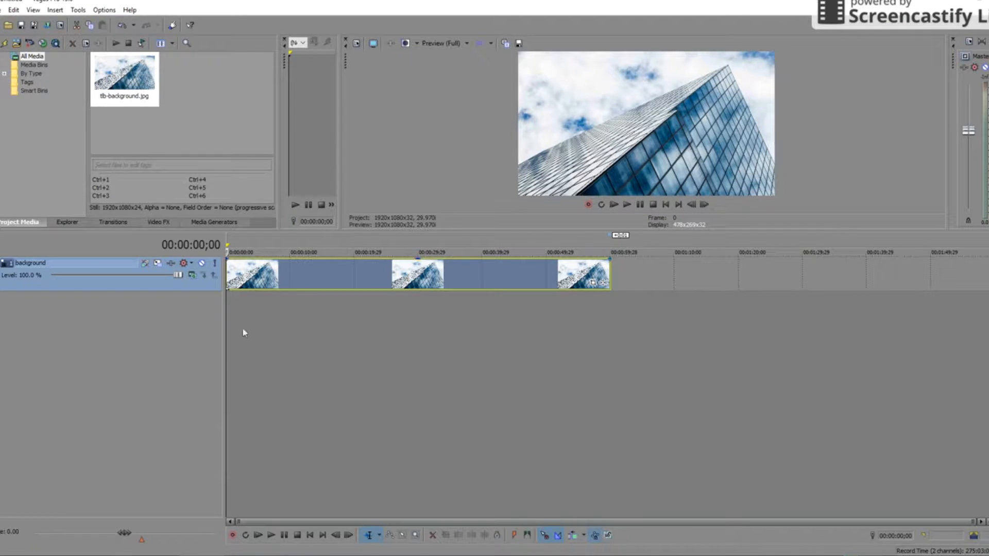
- Duplicate the background track to create 'Copy of background'
scroll(243, 330, "up", 3)
right_click(157, 280)
left_click(180, 319)
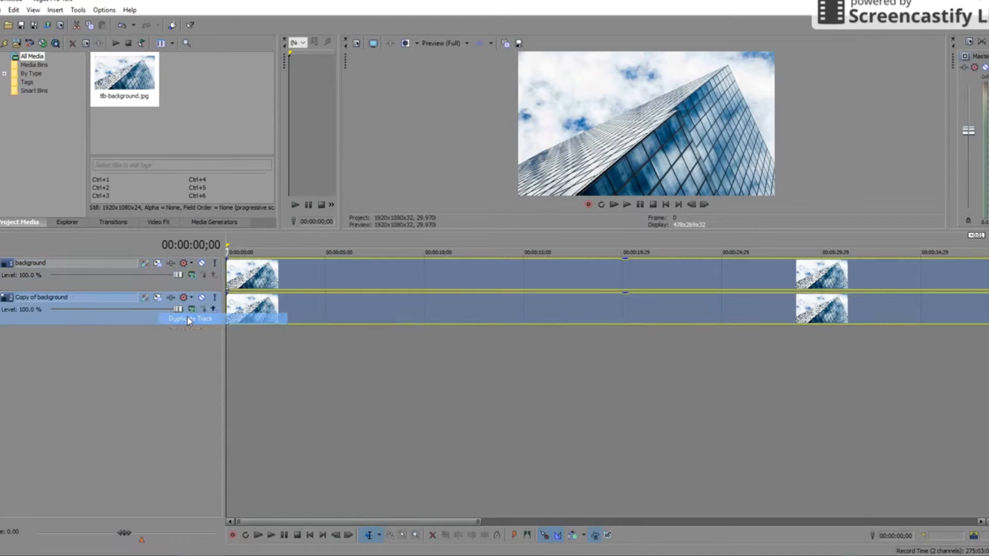
- Open Event Pan/Crop for the top tlb-background clip
left_click(251, 280)
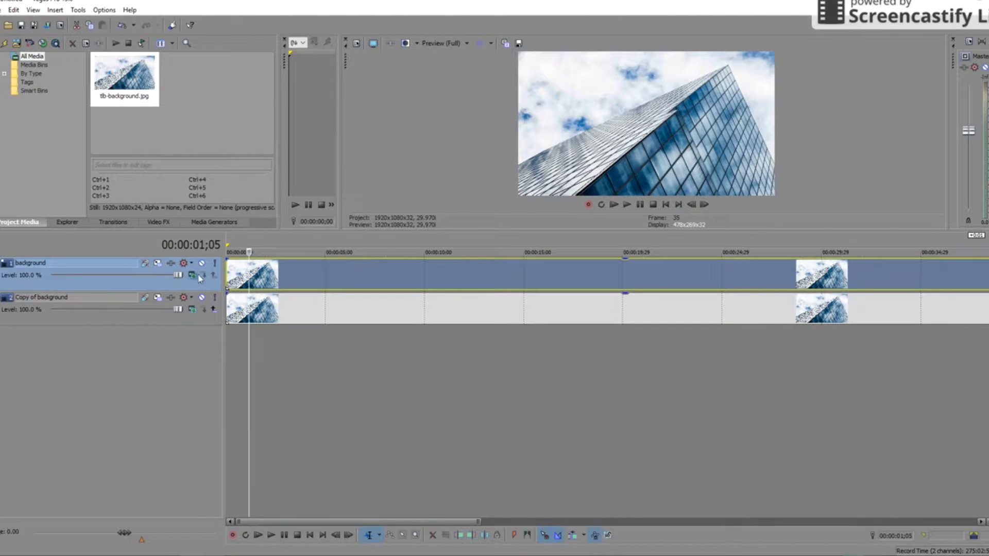
scroll(859, 292, "down", 3)
left_click(604, 282)
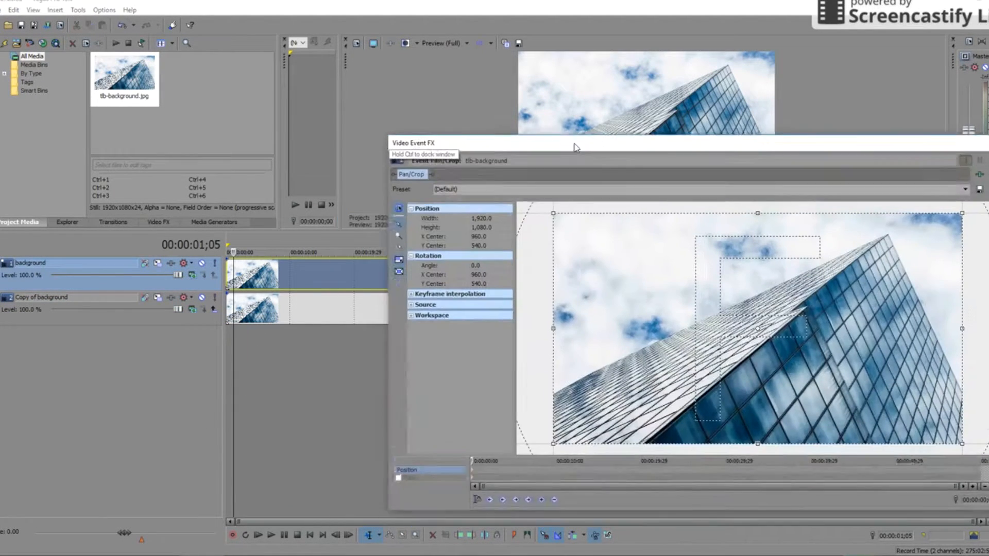
- Enable Mask and trace a closed path along the building's roof, apex and bottom image corners
left_click(393, 462)
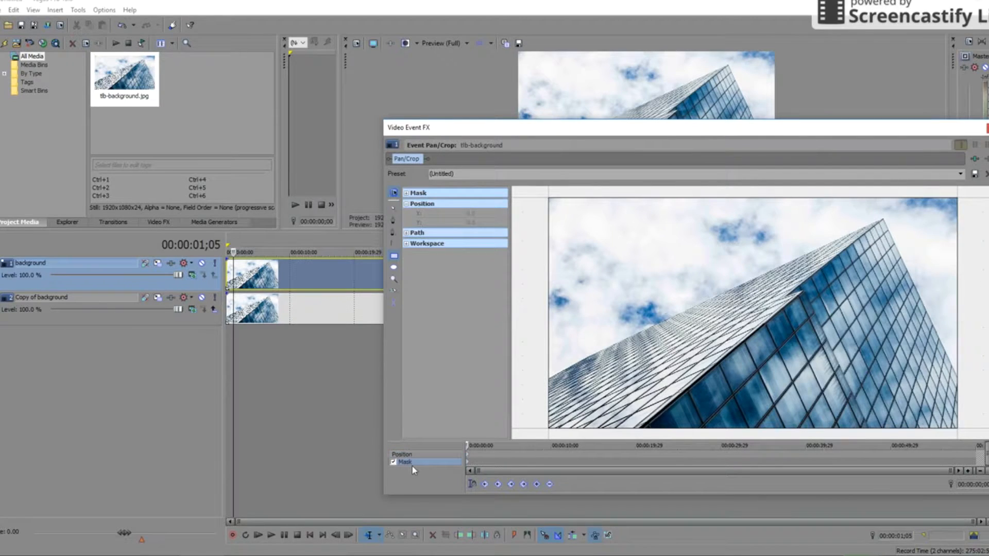
left_click(393, 221)
left_click(762, 277)
left_click(883, 220)
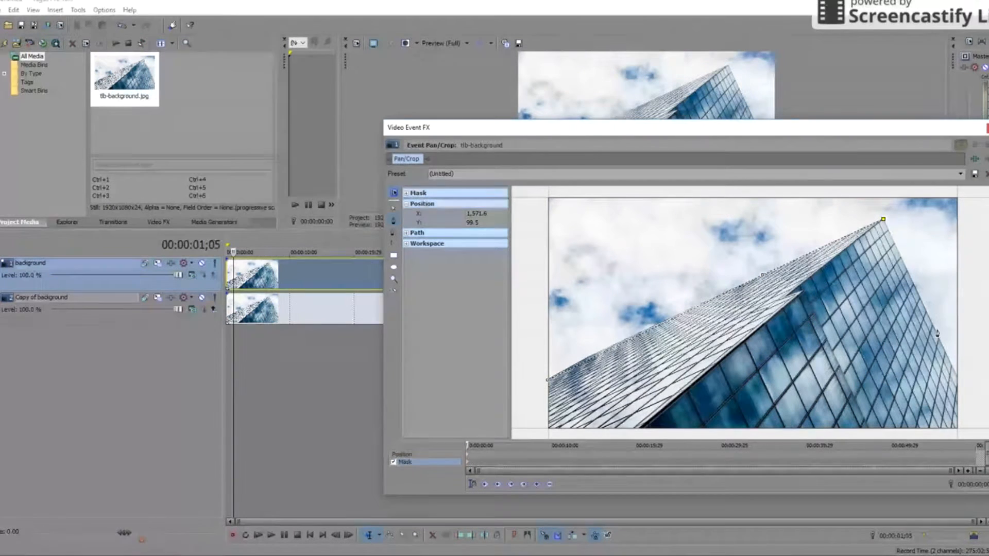
left_click(958, 380)
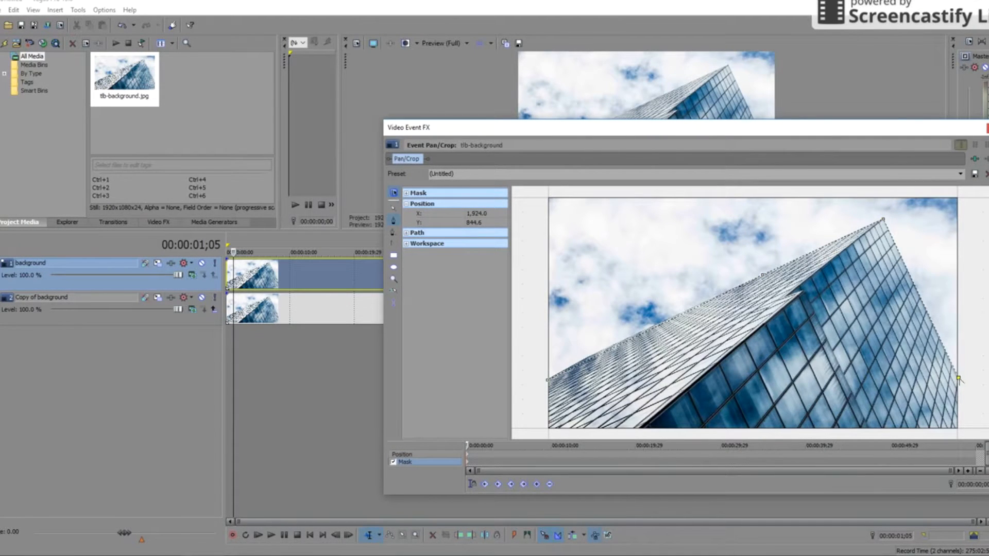
left_click(961, 432)
left_click(543, 432)
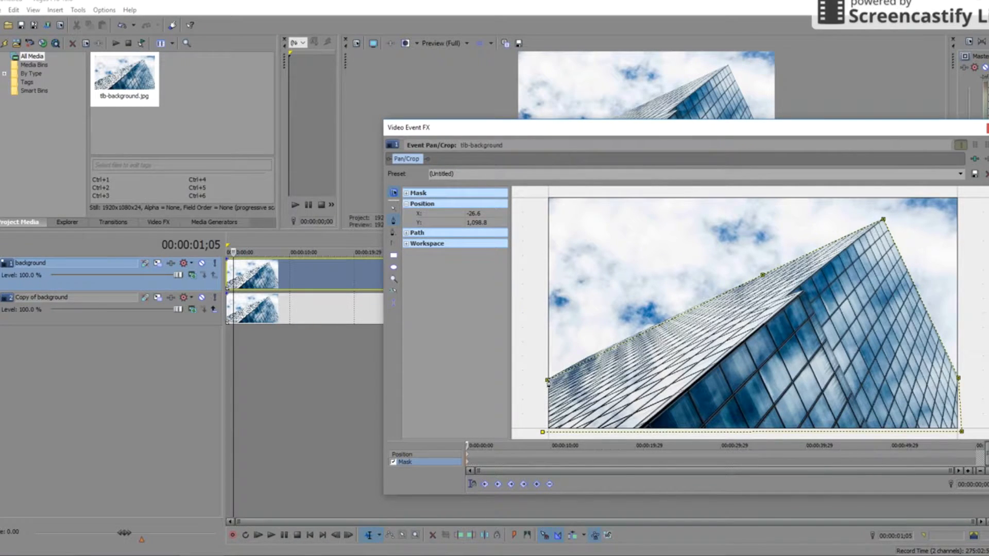
left_click(547, 380)
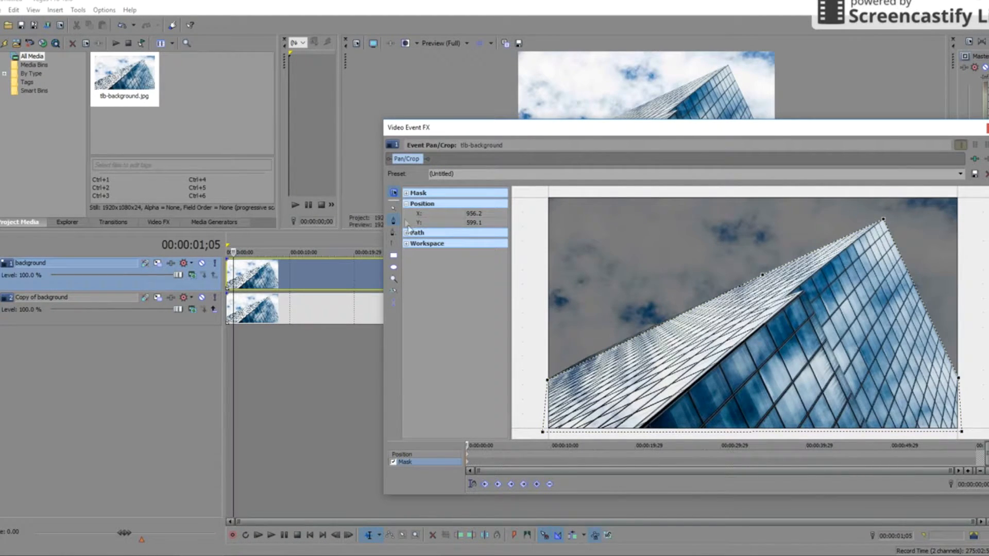
- Deselect the finished mask and move the Pan/Crop window aside to reveal the preview
left_click(393, 209)
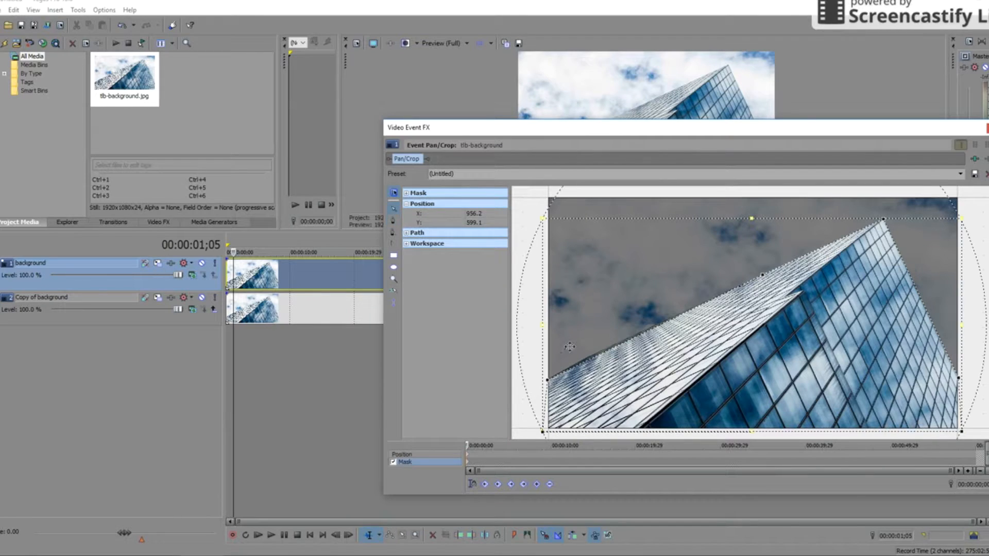
left_click(520, 203)
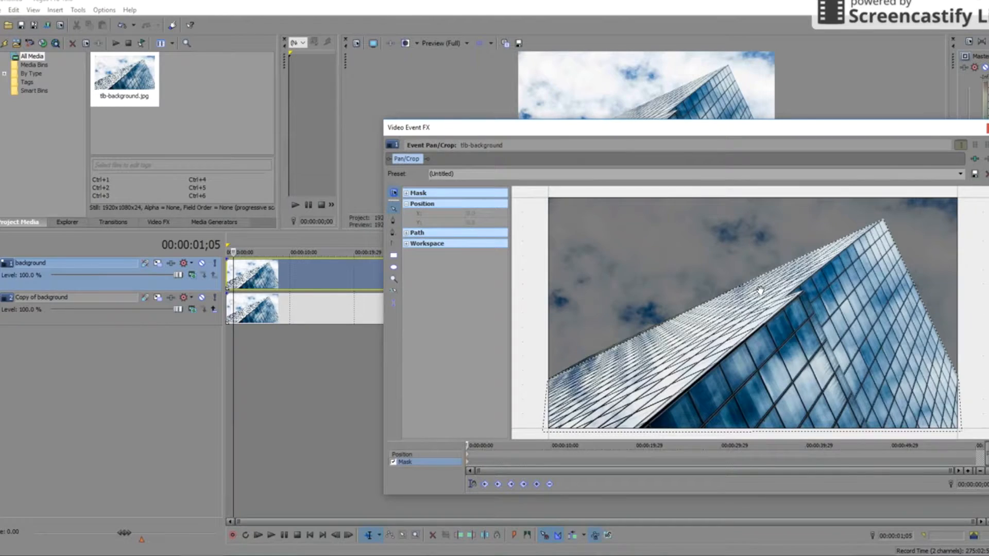
scroll(760, 291, "up", 2)
scroll(757, 342, "down", 4)
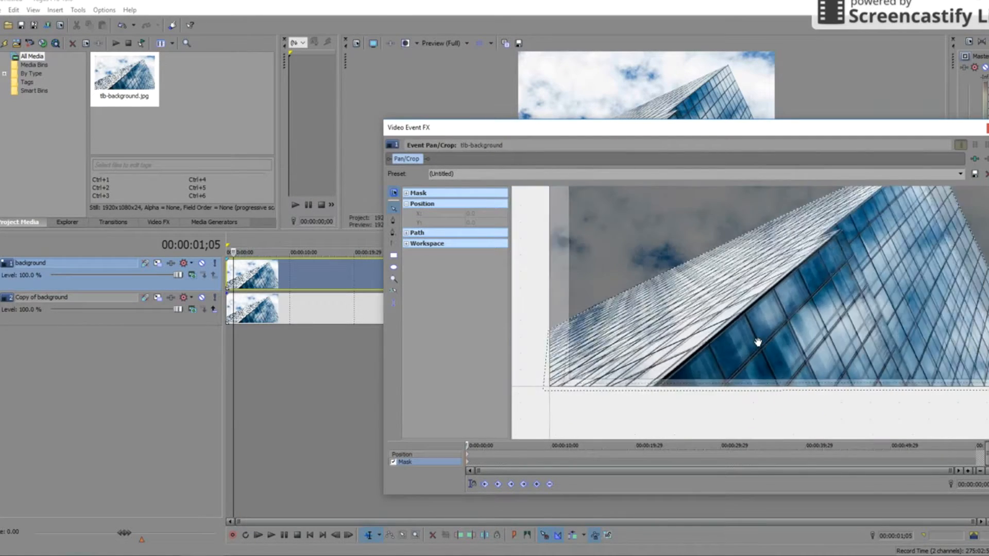
left_click_drag(685, 130, 631, 336)
- Mute the Copy of background track and rename it 'original bg'
left_click(201, 297)
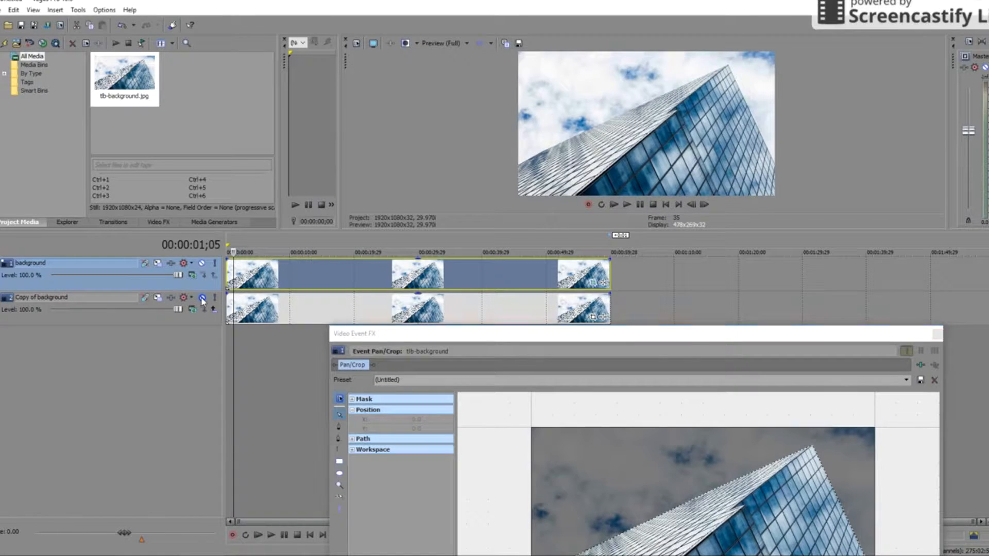
left_click(202, 263)
left_click(202, 263)
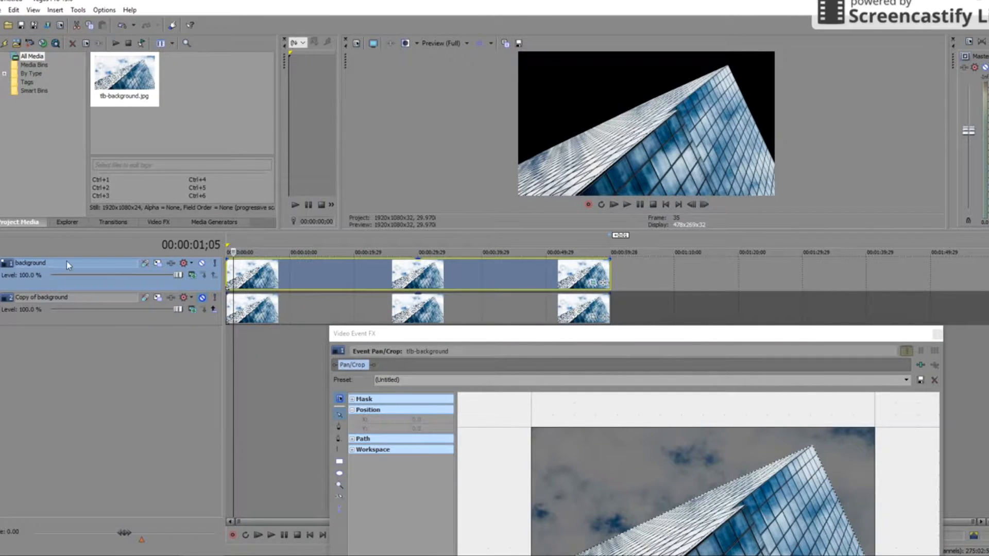
double_click(72, 297)
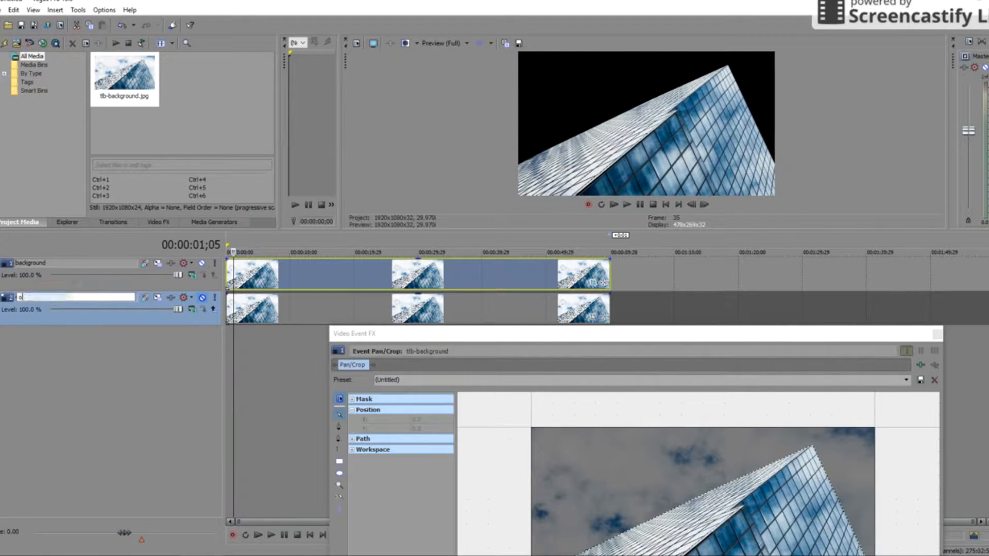
type("original")
type(" bag")
key("BackSpace")
key("BackSpace")
type("g")
key("Return")
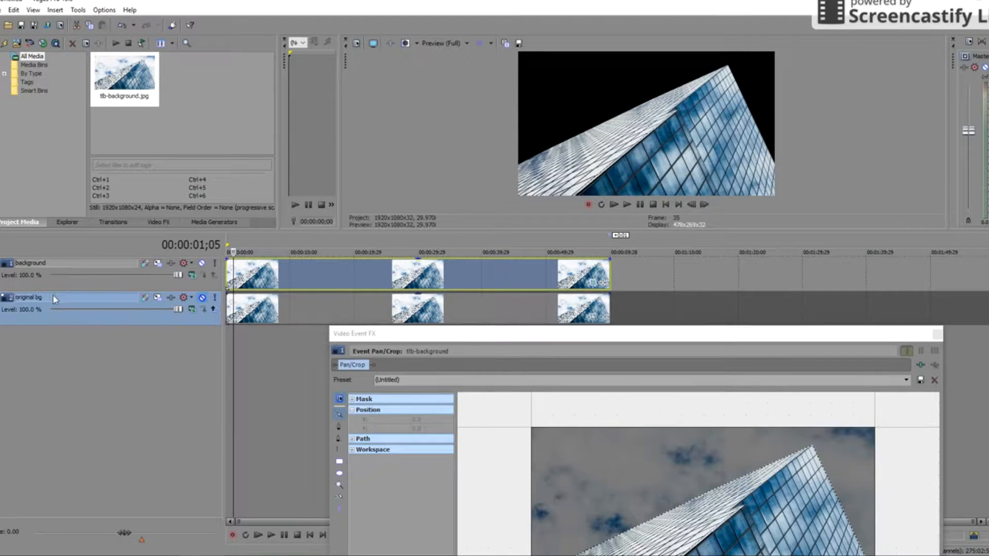
- Rename the background track to 'masked background'
left_click(201, 265)
left_click(201, 265)
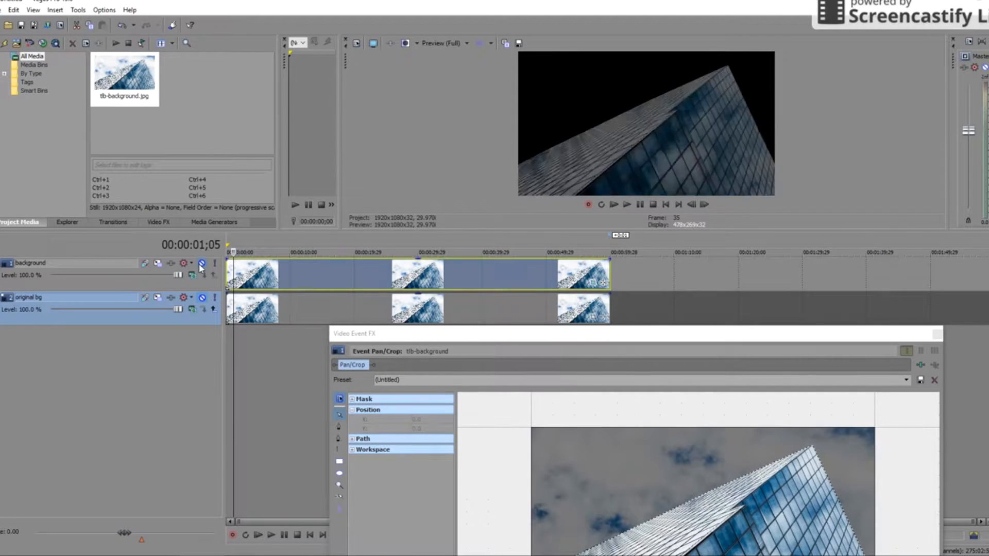
double_click(96, 264)
key("Home")
type("masked")
key("Return")
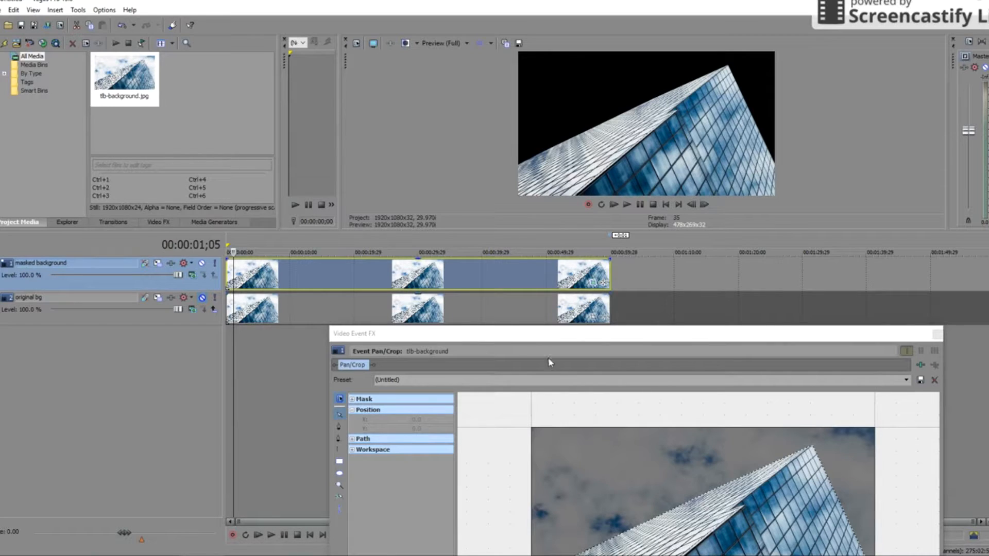
- Move the Pan/Crop window further aside and select the clip on the original bg track
left_click_drag(636, 334, 728, 363)
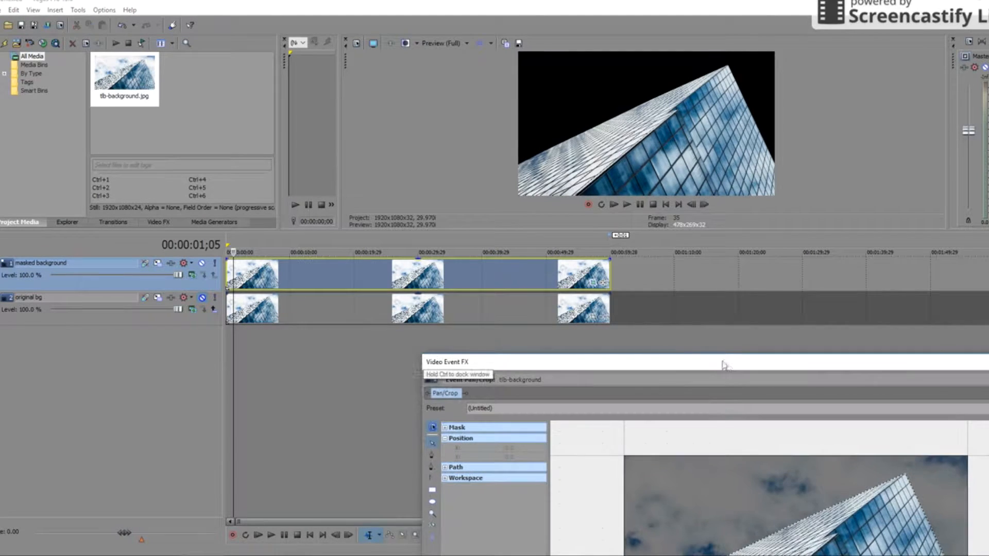
left_click(663, 335)
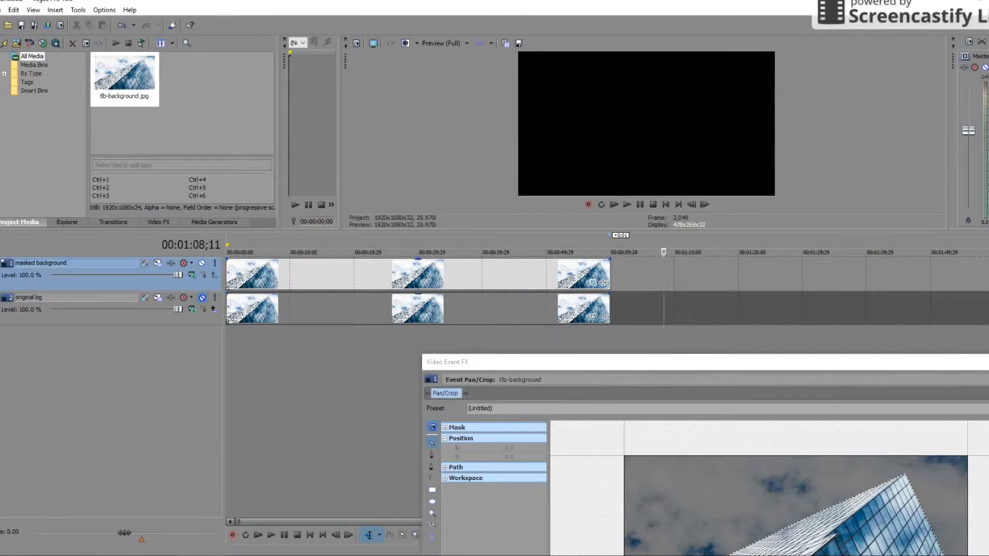
left_click(231, 311)
key("alt+Tab")
- Drop the storm MP4 at the timeline start, keep the 1920x1080 project settings, and play it back
left_click_drag(800, 511, 228, 367)
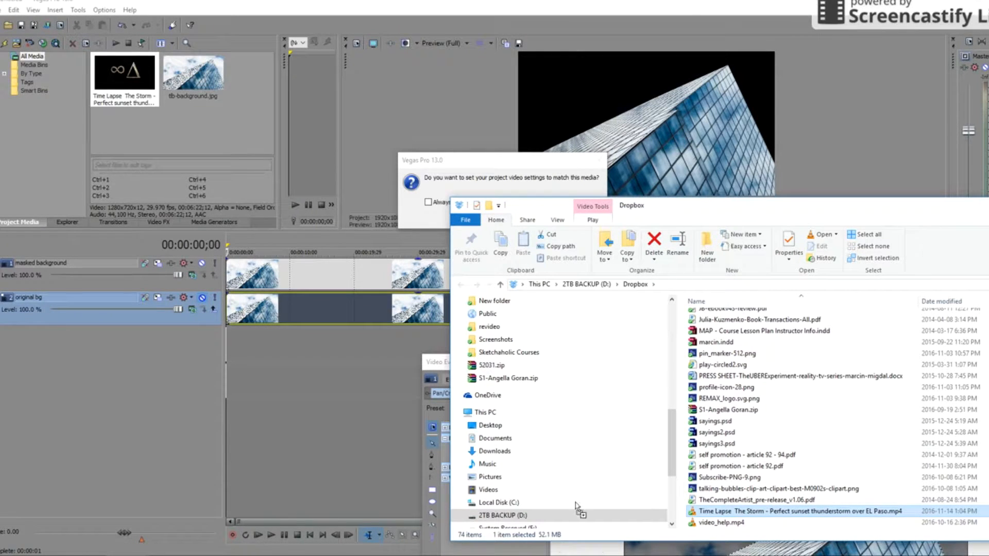
left_click(480, 162)
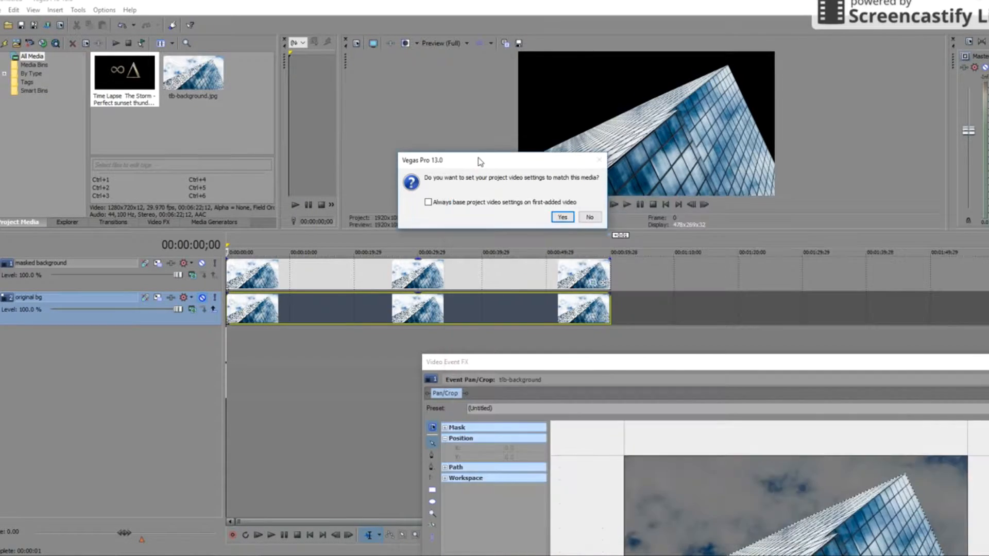
left_click(590, 218)
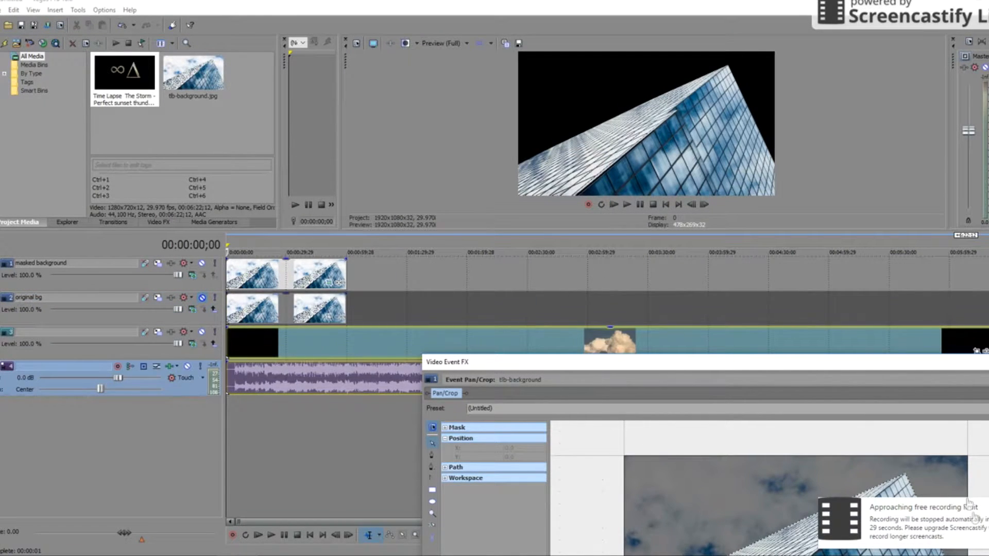
key("space")
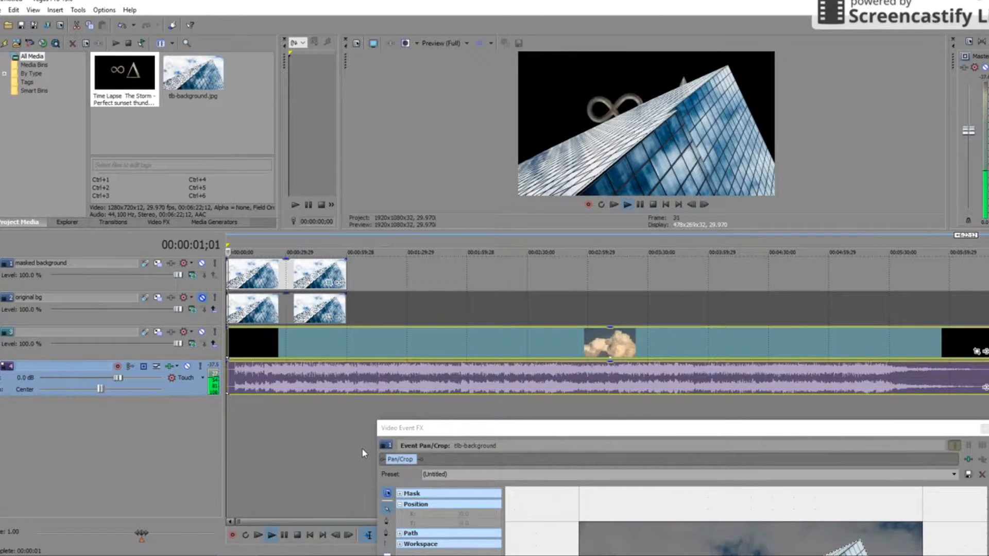
key("space")
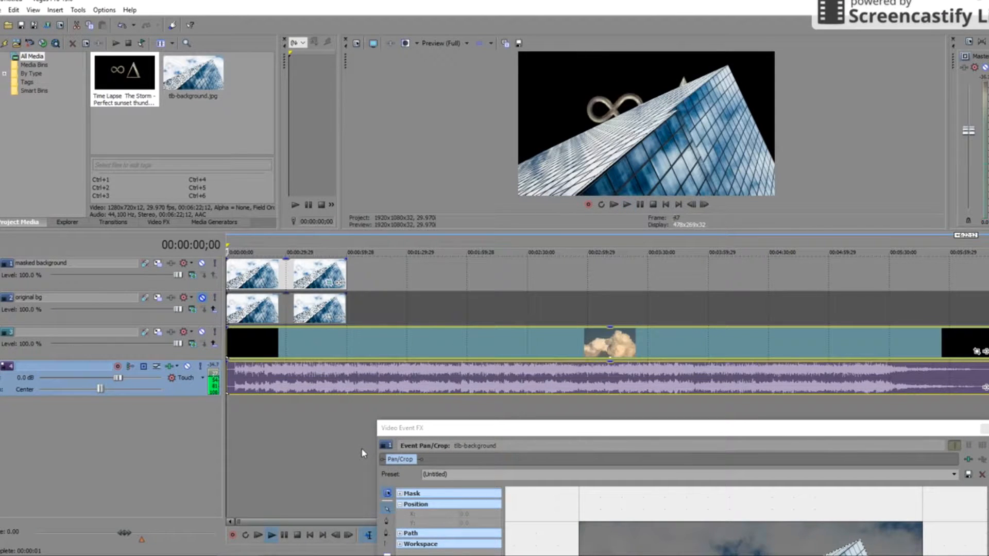
- Move the cloud clip back to the project start at 00:00:00;00
scroll(266, 368, "up", 4)
left_click(241, 243)
left_click(255, 243)
left_click_drag(248, 240, 267, 241)
left_click_drag(227, 341, 314, 337)
left_click_drag(412, 356, 325, 342)
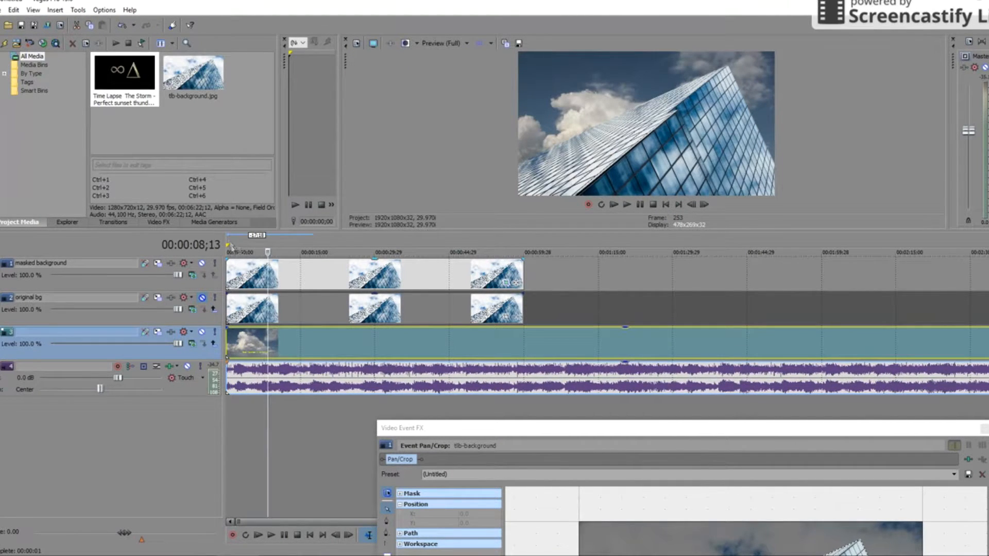
- Preview the composite in an enlarged video preview window
key("space")
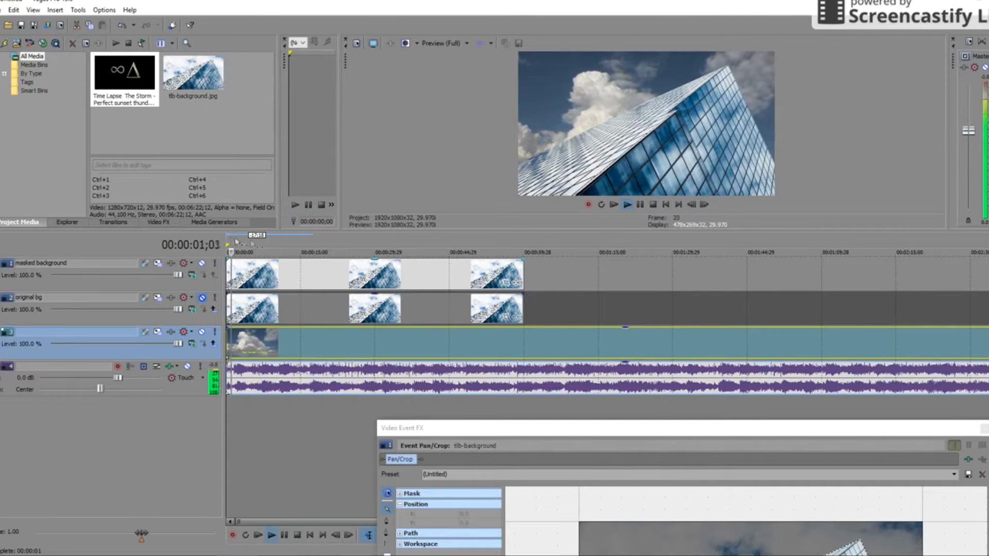
key("space")
left_click_drag(643, 230, 602, 471)
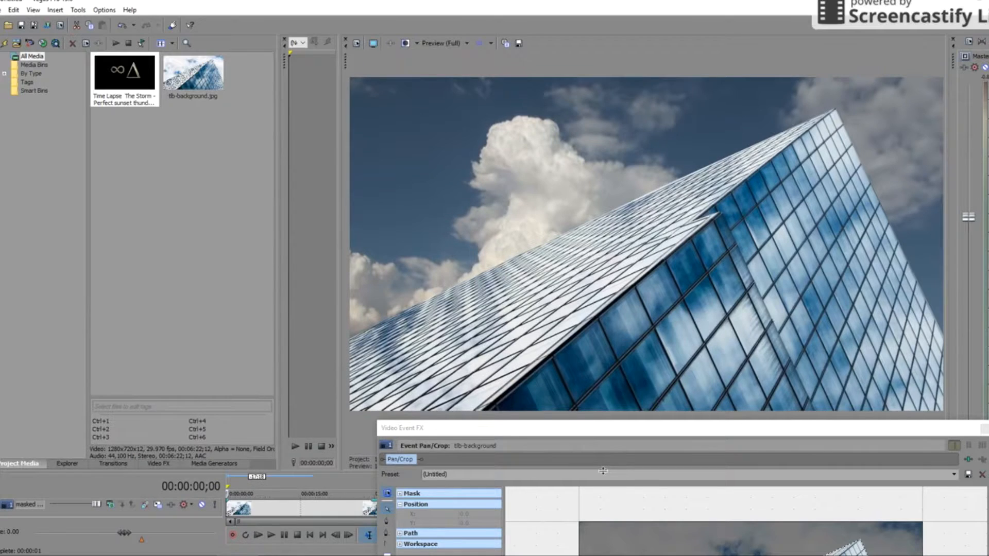
key("space")
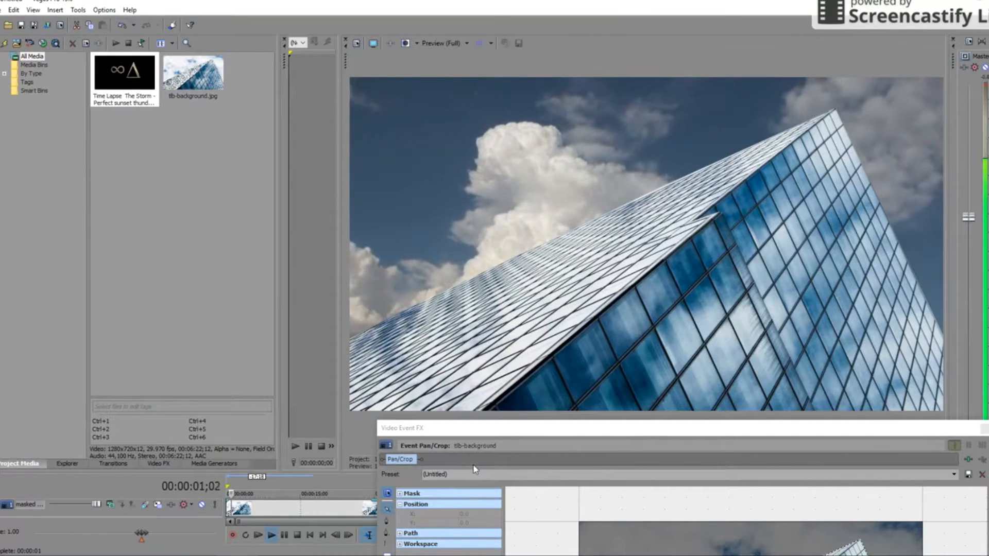
key("space")
left_click_drag(291, 468, 301, 222)
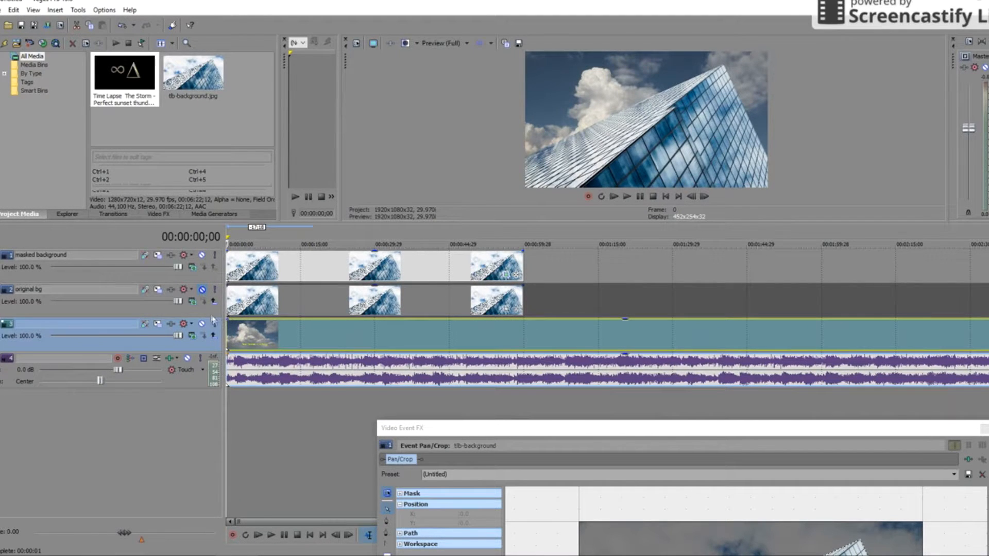
- Mute the original bg track and enlarge the preview again
left_click(203, 290)
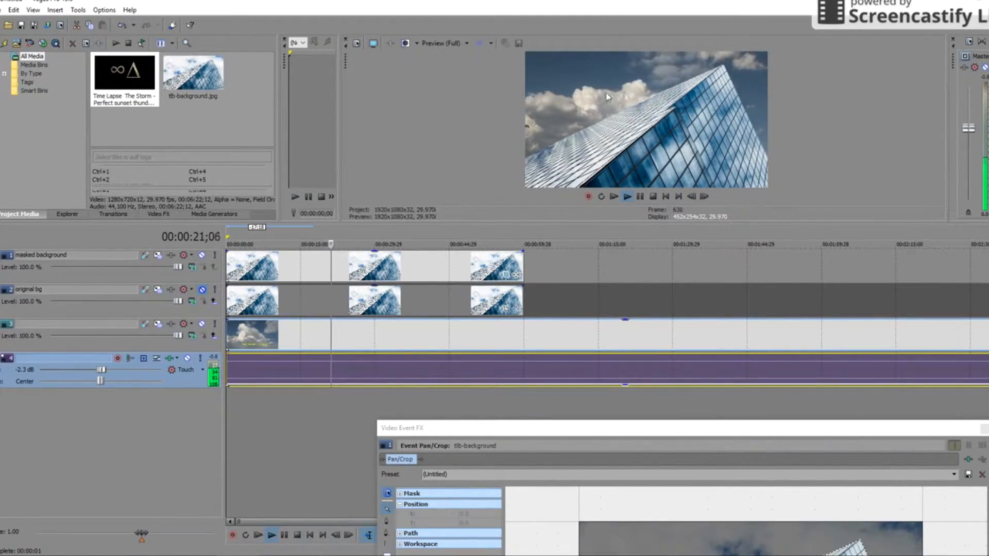
left_click_drag(648, 221, 659, 340)
left_click_drag(623, 428, 624, 555)
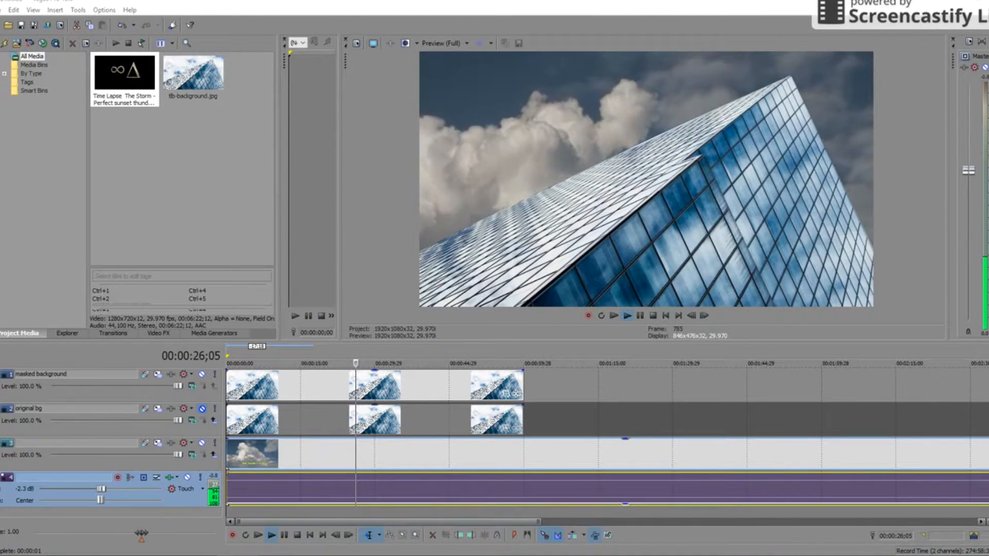
- Skip through the cloud footage to about 1:35, back to 1:21, then select the cloud track
left_click(427, 347)
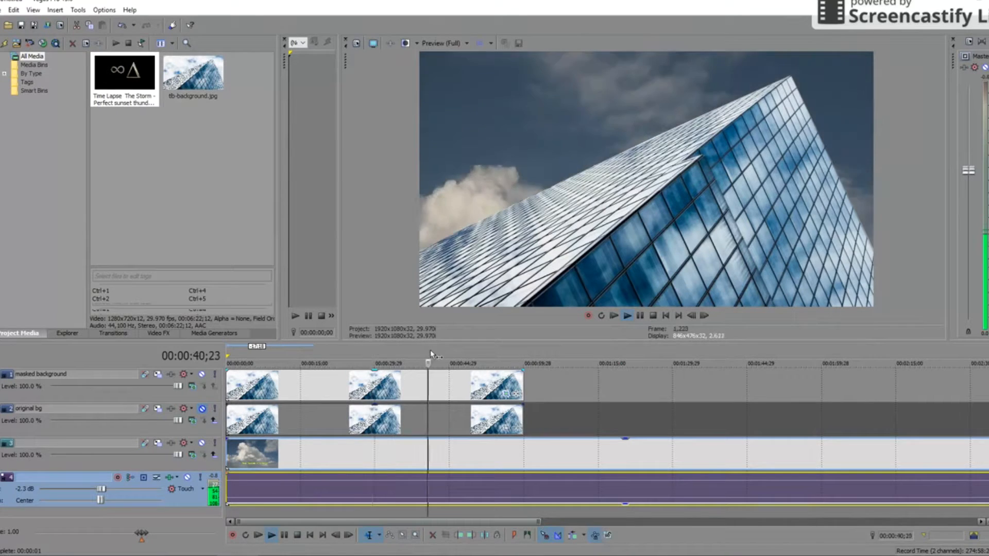
left_click(471, 351)
left_click(522, 350)
left_click(568, 347)
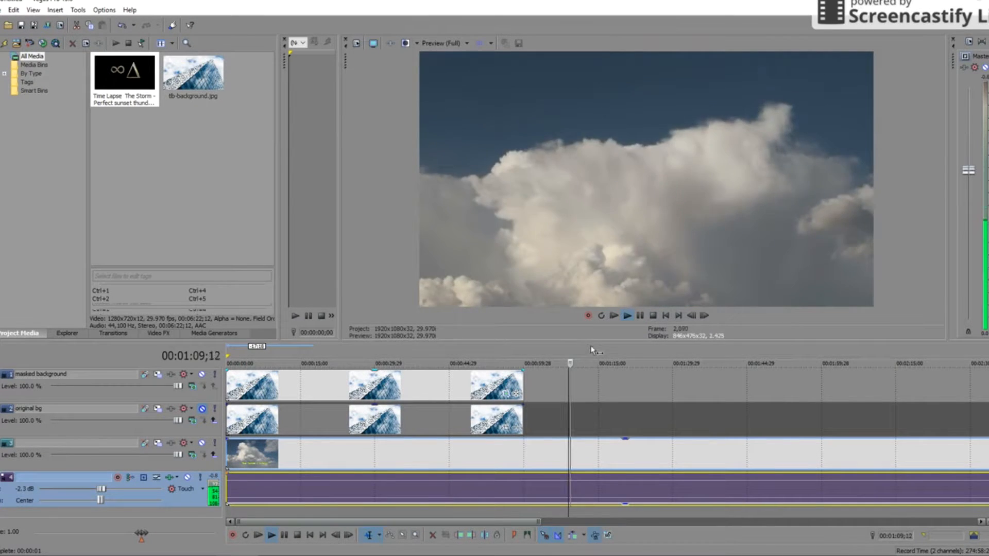
left_click(592, 349)
left_click(641, 355)
left_click(700, 360)
scroll(568, 424, "down", 5)
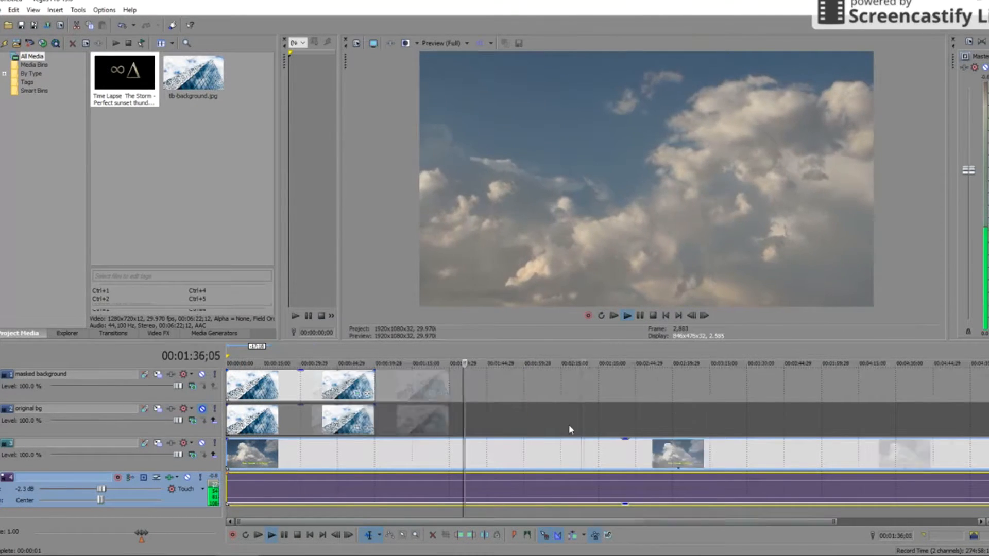
left_click(428, 346)
key("space")
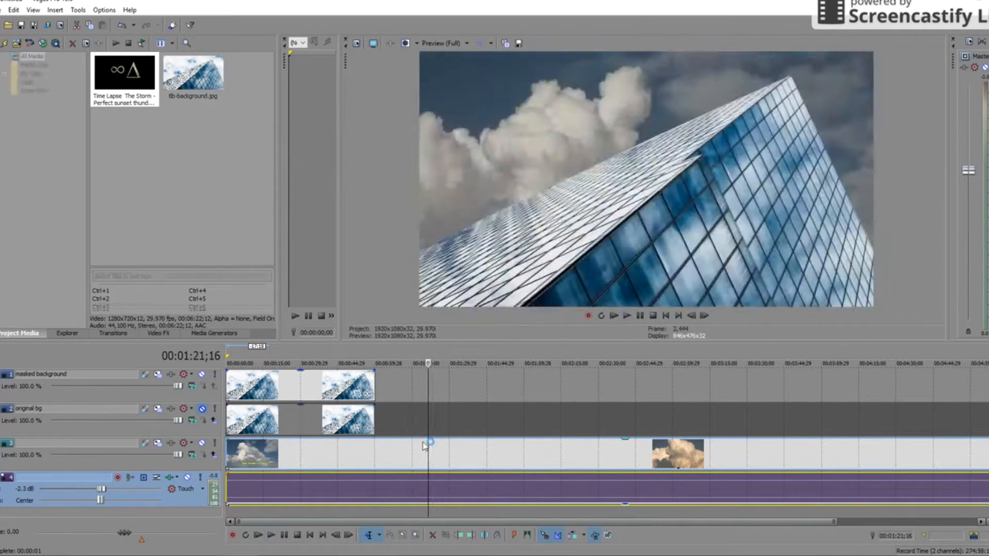
left_click(419, 451)
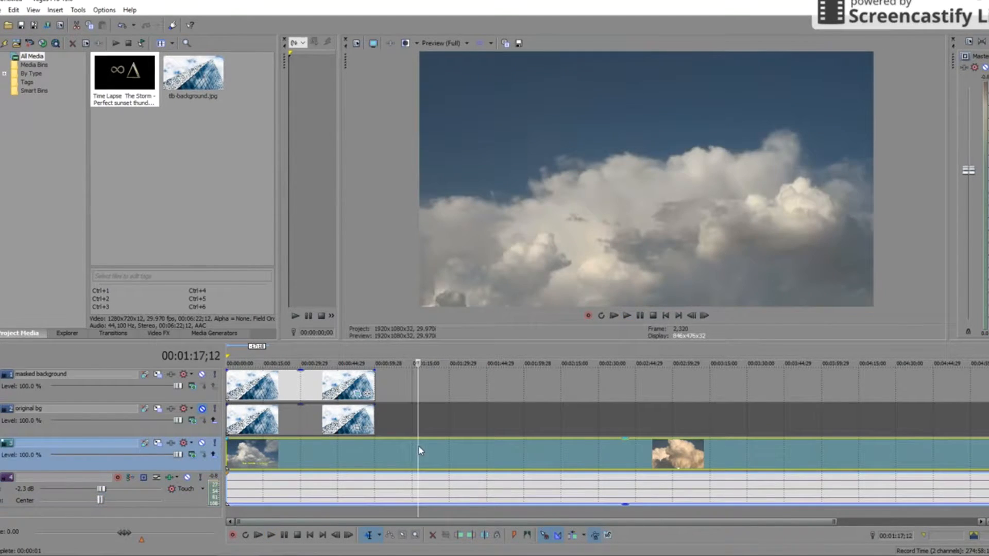
- Duplicate the cloud track and mute the copy on track 4
right_click(196, 466)
left_click(222, 327)
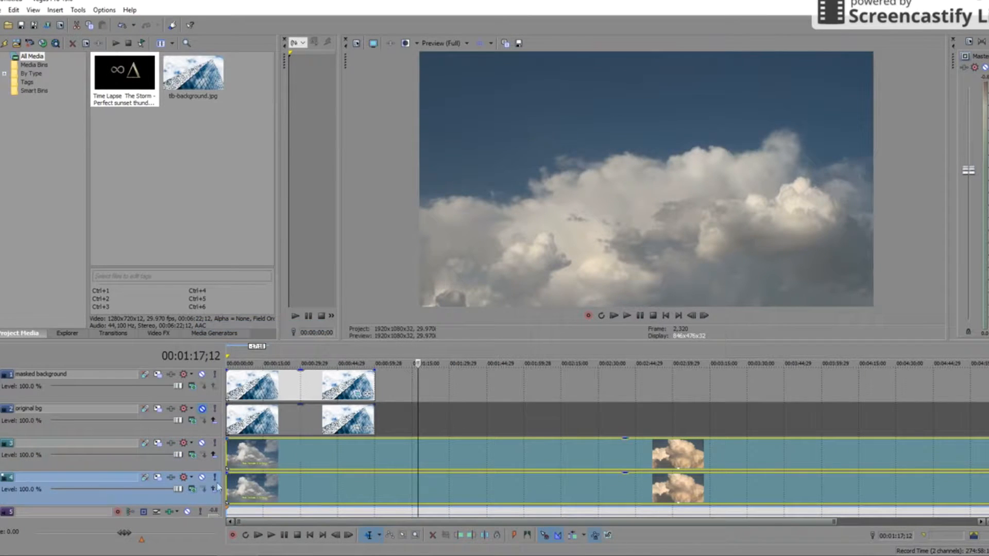
left_click(202, 477)
- Trim the start of the track 3 cloud clip and slide it back to the project start
left_click_drag(229, 452, 418, 454)
left_click_drag(548, 460, 334, 459)
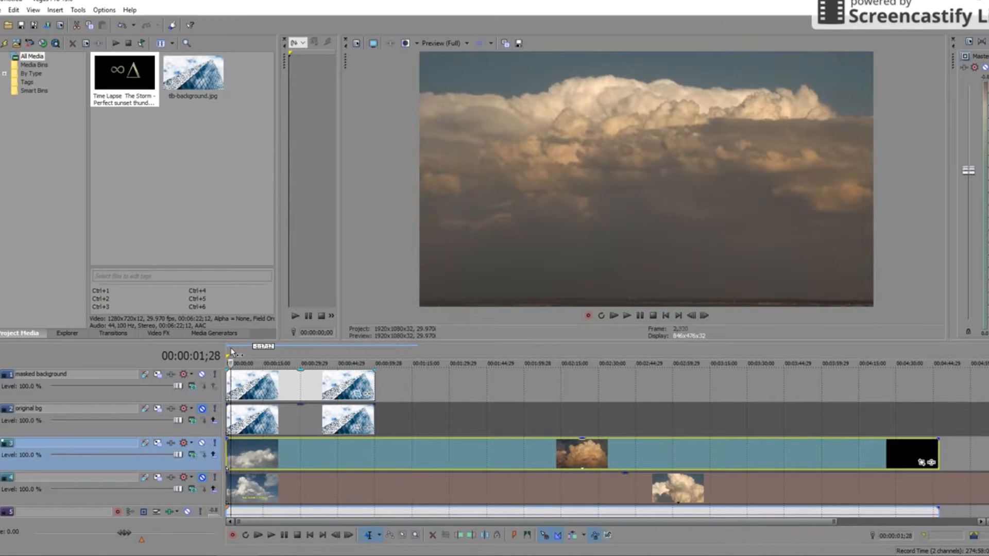
key("space")
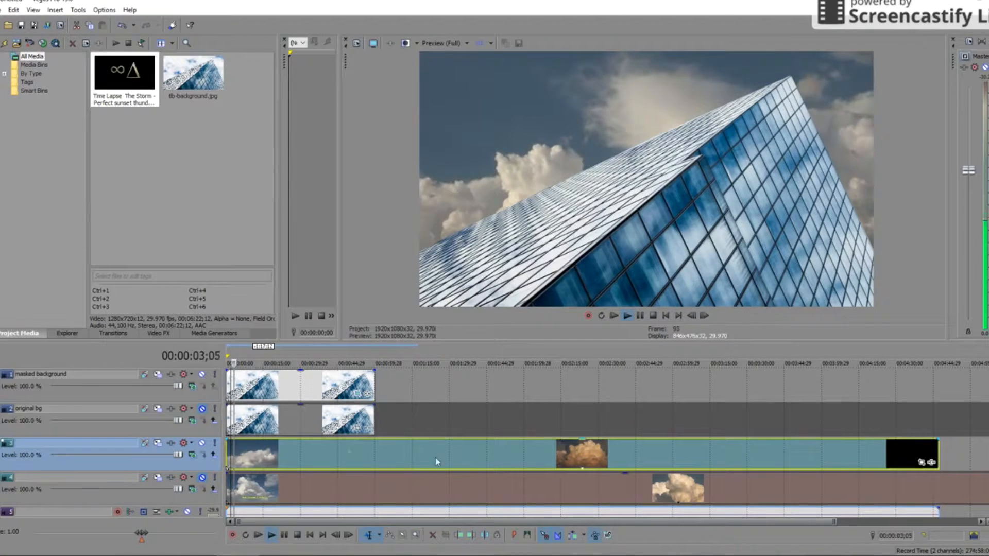
left_click_drag(227, 457, 241, 457)
left_click_drag(260, 457, 246, 457)
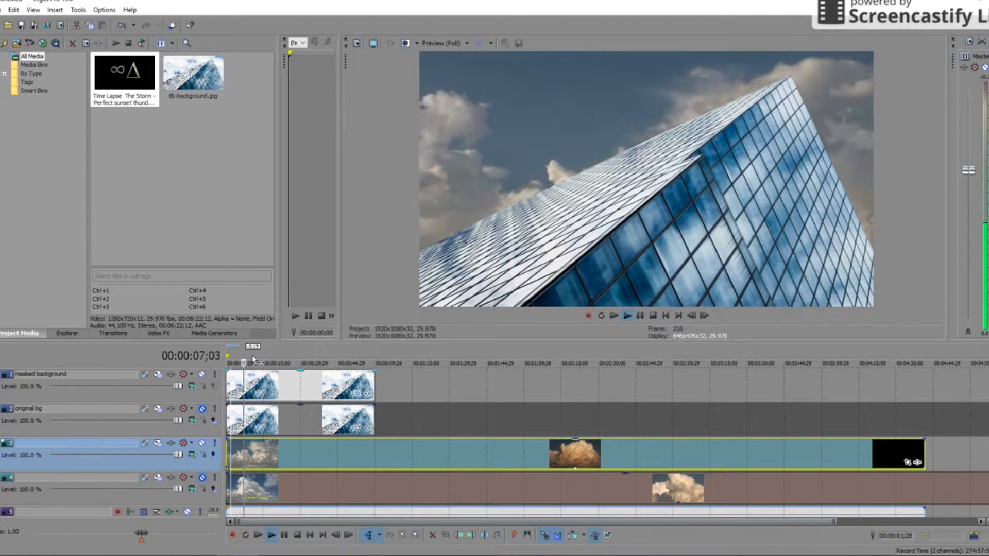
left_click(251, 355)
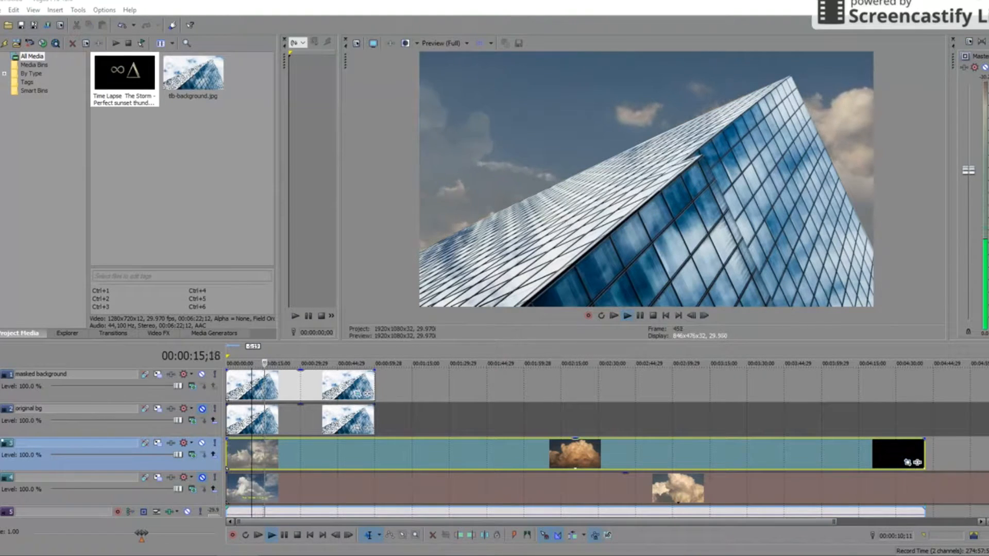
- Drag the cloud clip's Pan/Crop frame down, raising Y Center from 360 to about 498
left_click(907, 462)
left_click_drag(547, 211, 613, 243)
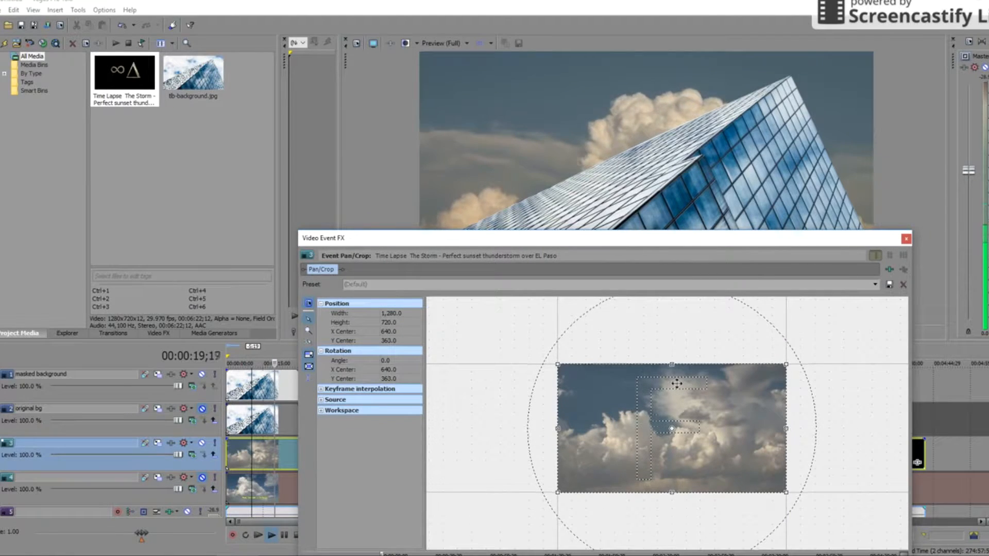
left_click_drag(676, 383, 685, 403)
left_click_drag(657, 242, 654, 345)
mouse_move(667, 498)
left_mouse_down()
mouse_move(667, 516)
mouse_move(678, 503)
left_mouse_up()
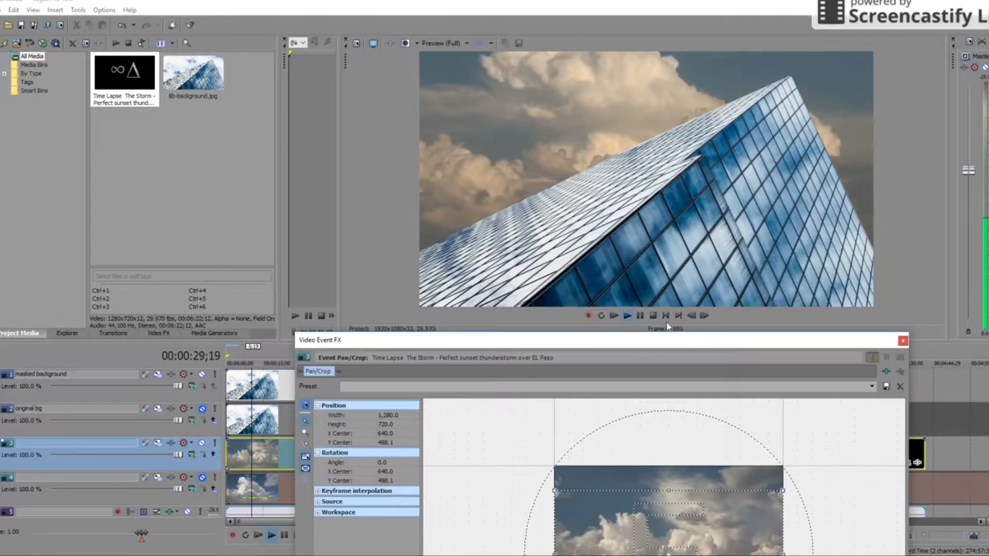
left_click_drag(594, 343, 618, 554)
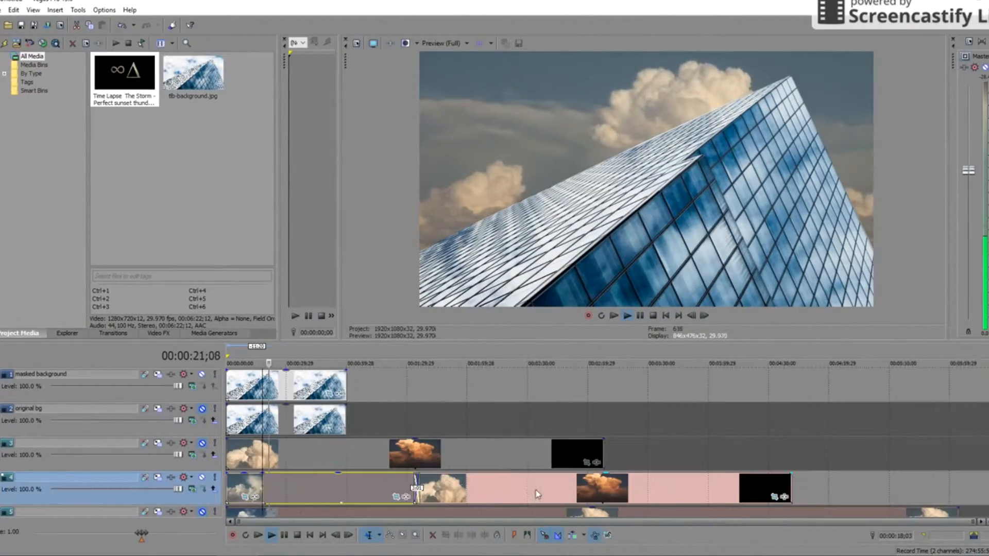
- Rearrange the track 4 cloud clips and place the playhead at about 19 seconds
left_click_drag(536, 489, 418, 494)
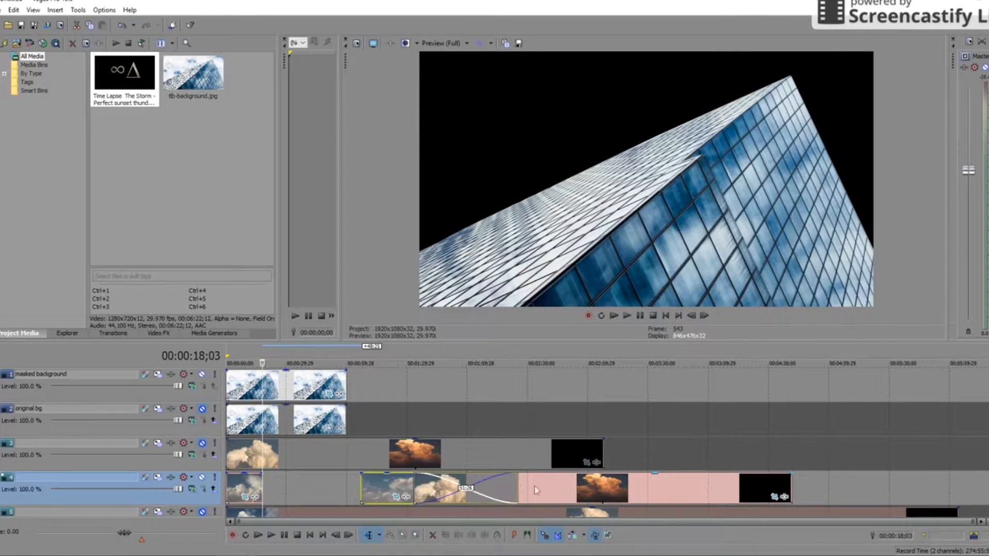
left_click_drag(536, 490, 742, 489)
left_click_drag(445, 491, 547, 487)
left_click(244, 479)
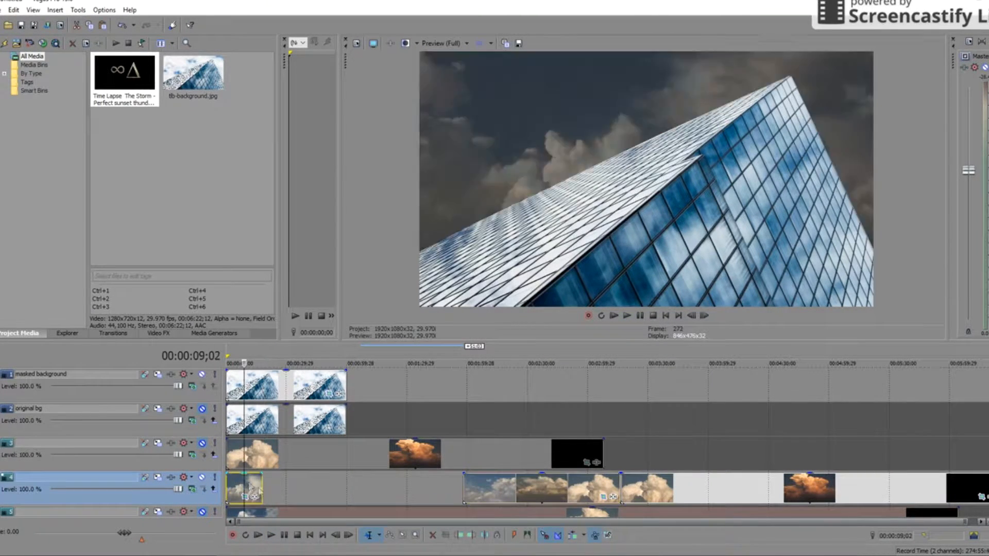
scroll(275, 495, "up", 5)
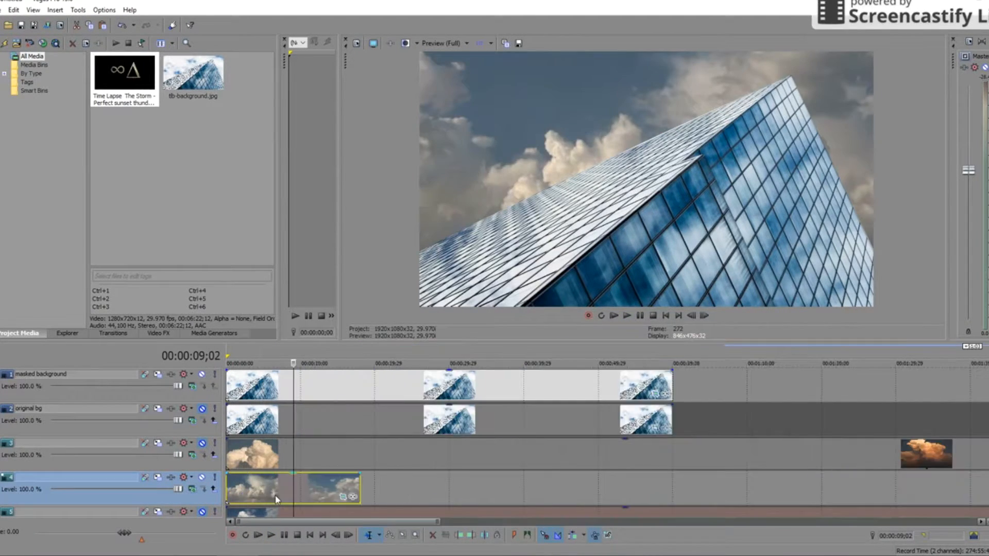
left_click(227, 354)
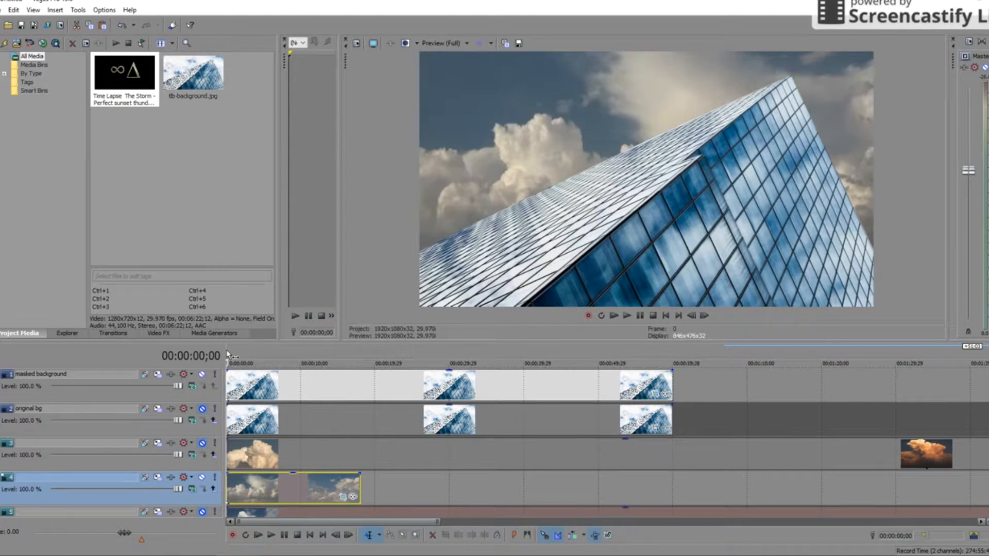
left_click(372, 490)
- Paste the cloud clip at 19 seconds and slide it left to lengthen the crossfade
key("ctrl+v")
left_click_drag(418, 491, 401, 490)
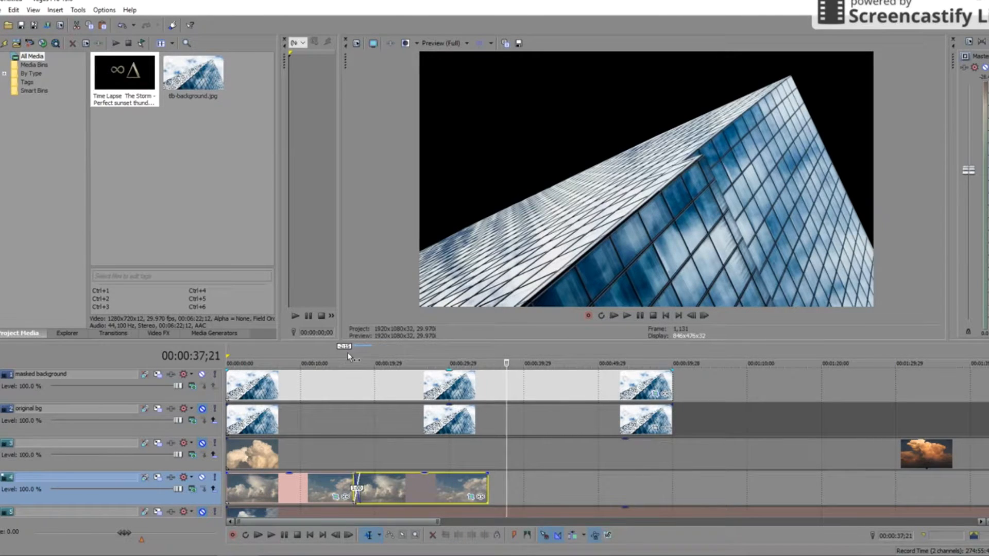
left_click(349, 357)
scroll(433, 501, "up", 3)
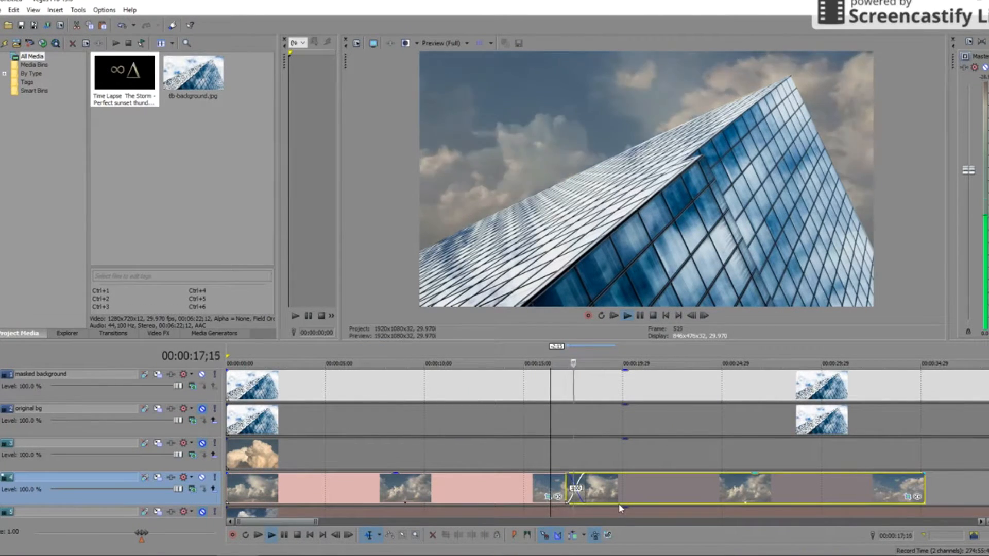
left_click_drag(647, 495, 615, 496)
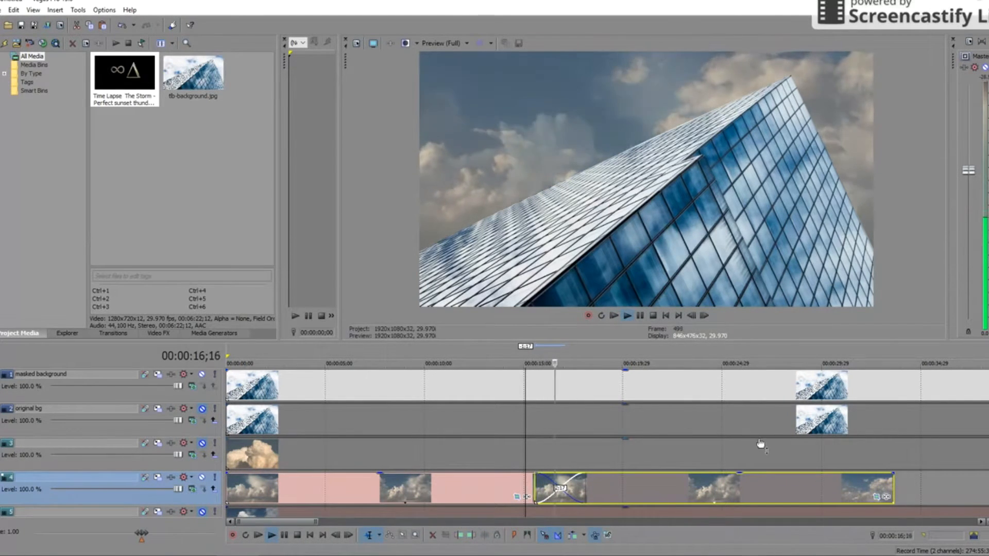
left_click_drag(655, 500, 642, 500)
left_click(493, 356)
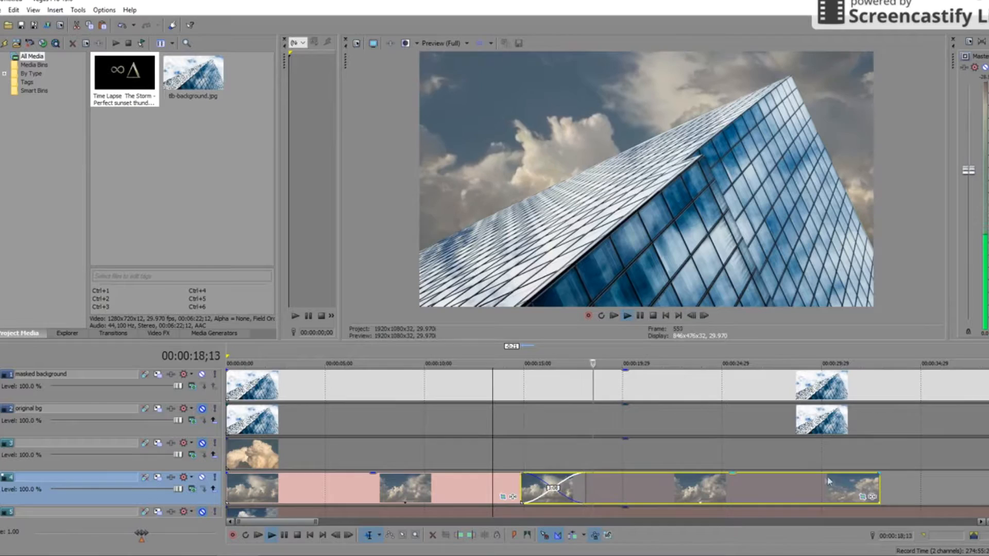
scroll(720, 452, "down", 3)
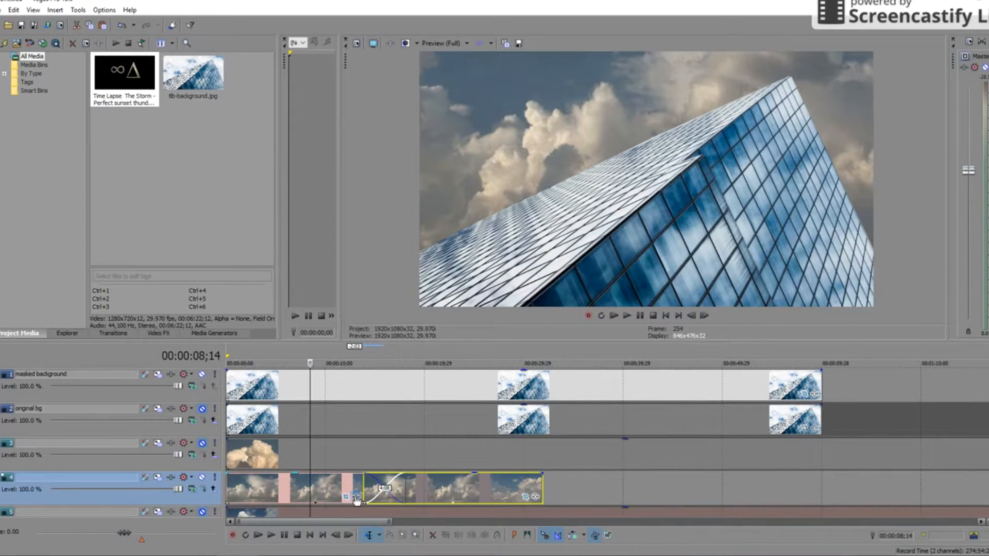
- Add Sony Brightness and Contrast, Color Match and Color Corrector to the track 4 storm clip
left_click(355, 497)
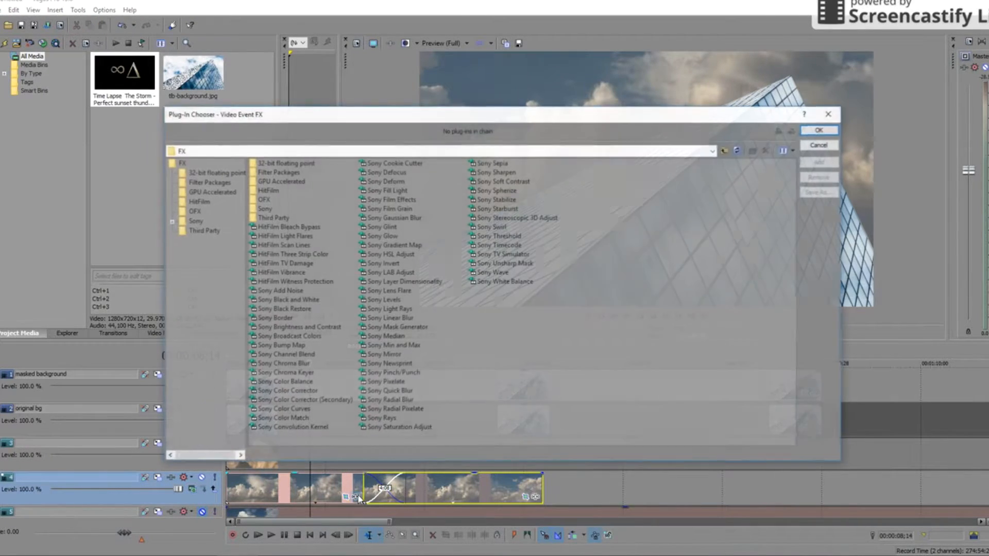
left_click_drag(422, 118, 637, 243)
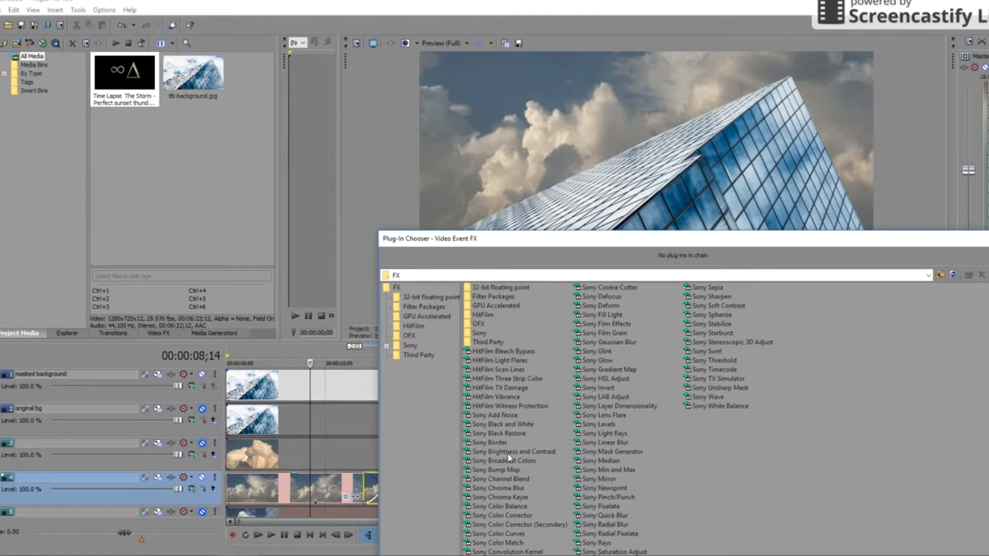
left_click_drag(959, 241, 844, 228)
left_click(921, 273)
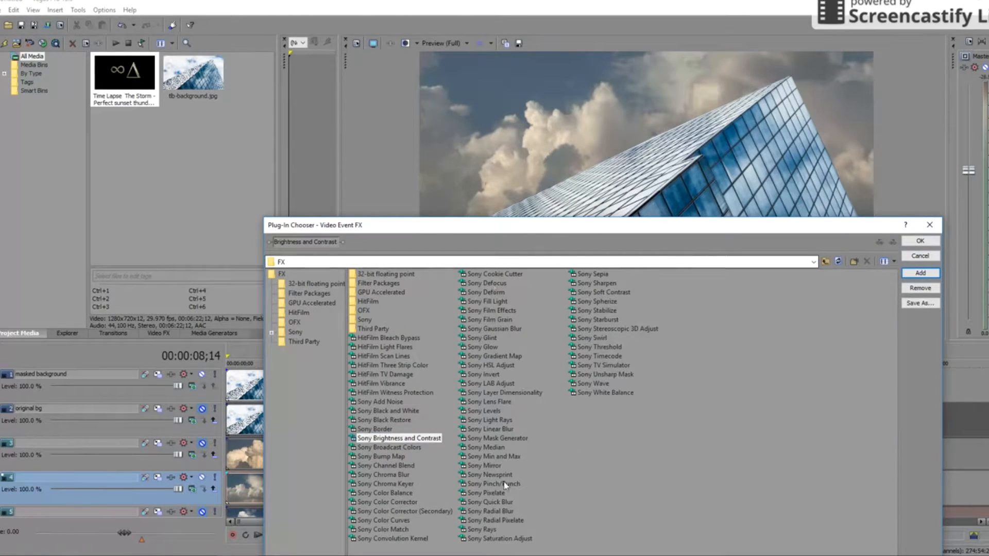
left_click(395, 504)
left_click(384, 529)
left_click(920, 273)
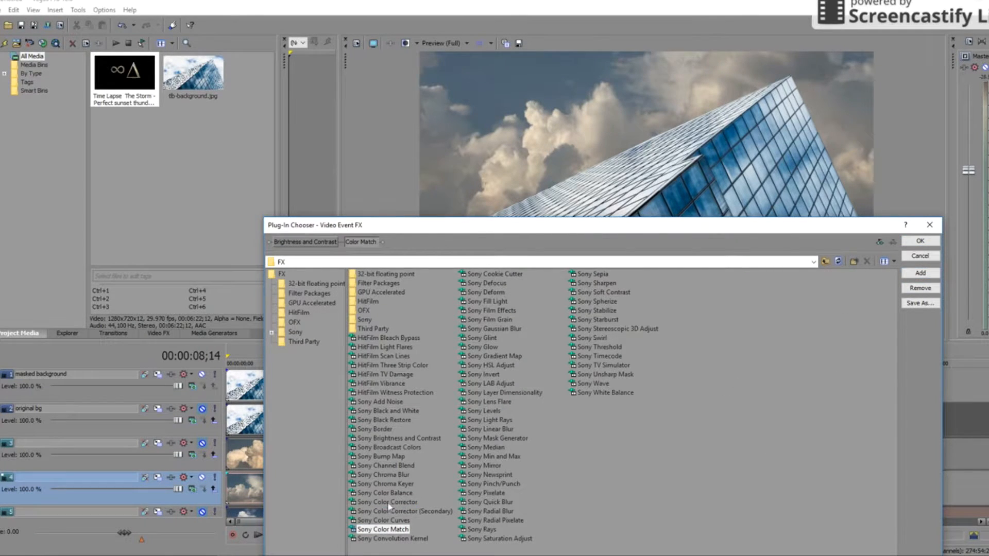
left_click(388, 503)
left_click(919, 272)
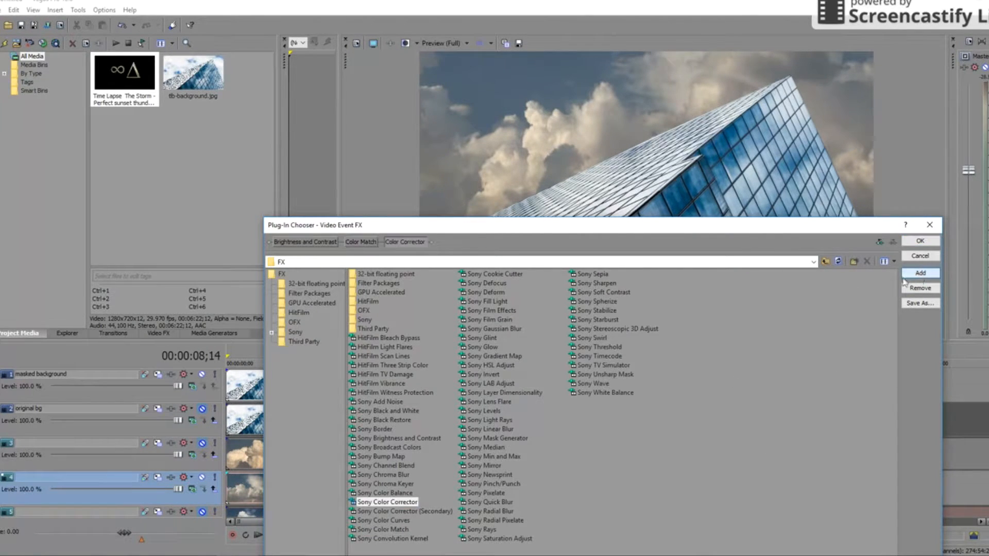
left_click(919, 242)
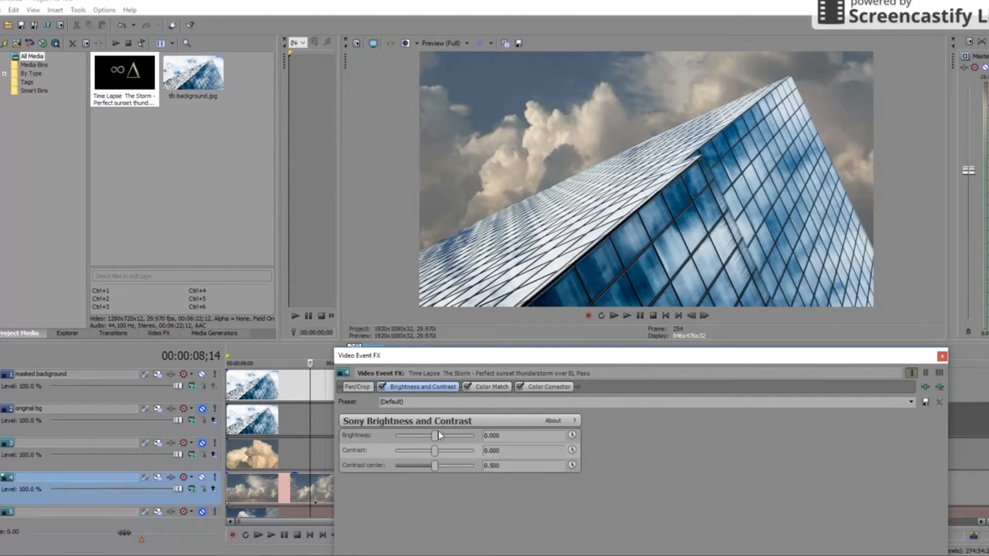
- Try brightness and contrast tweaks against playback, resetting the contrast center to 0.500
left_click_drag(433, 436, 441, 437)
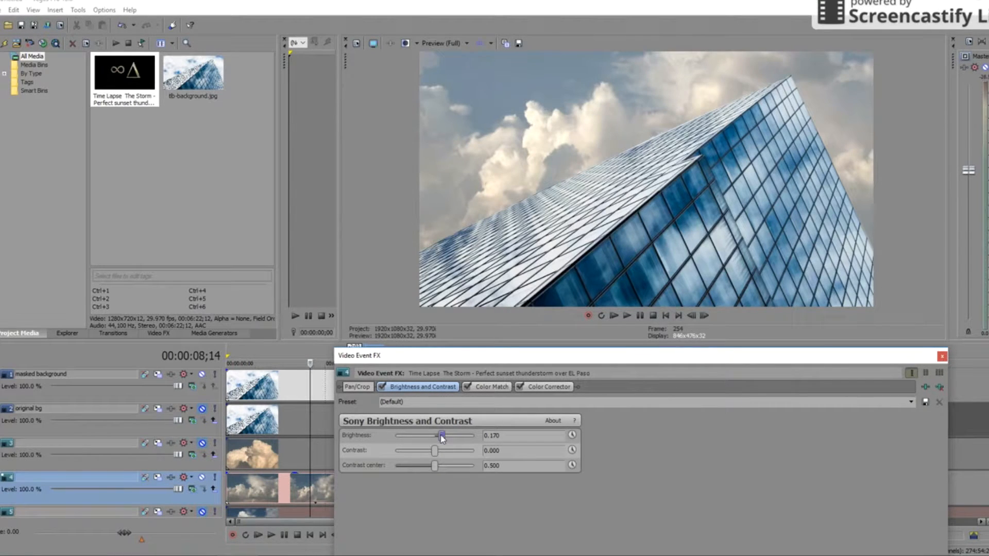
left_click(383, 387)
left_click(383, 388)
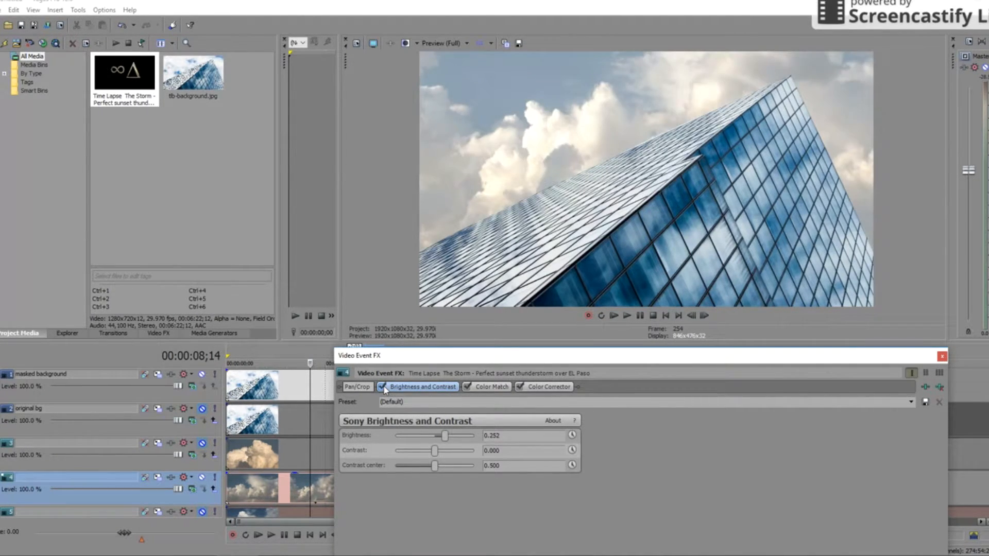
mouse_move(437, 456)
left_mouse_down()
mouse_move(423, 455)
mouse_move(443, 451)
left_mouse_up()
key("ctrl+z")
key("space")
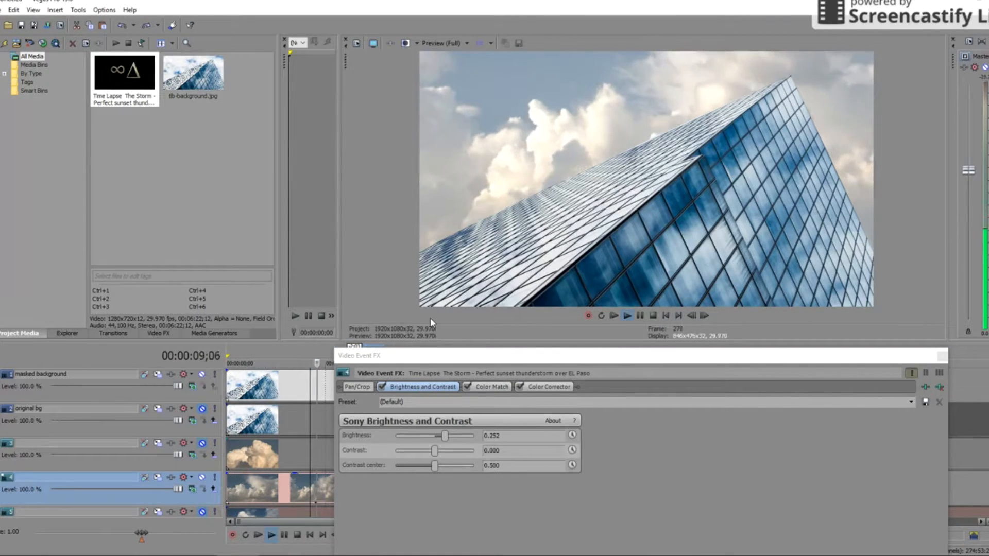
left_click_drag(434, 465, 452, 443)
double_click(423, 465)
- Set contrast to 0.184 and brightness to 0.156 on the cloud clip
key("ctrl+z")
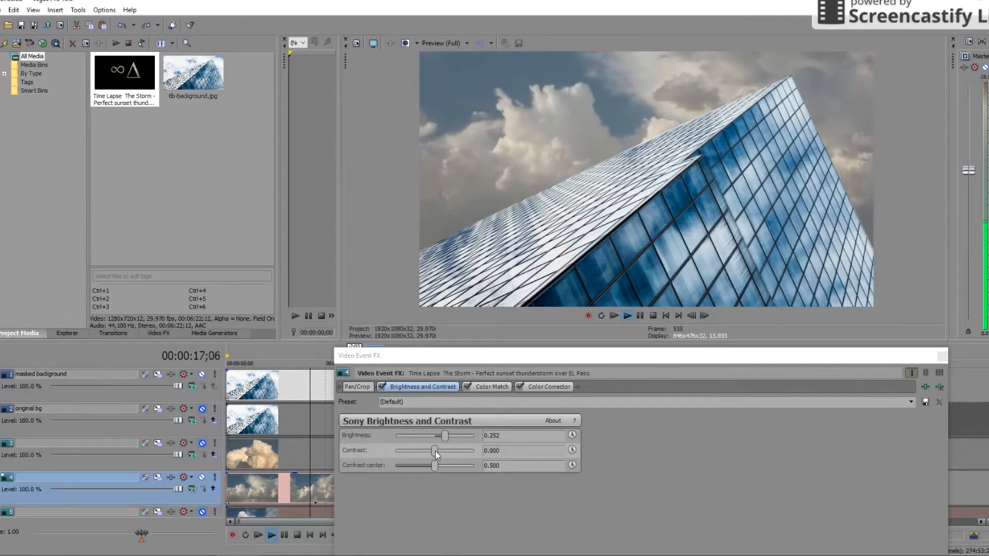
key("space")
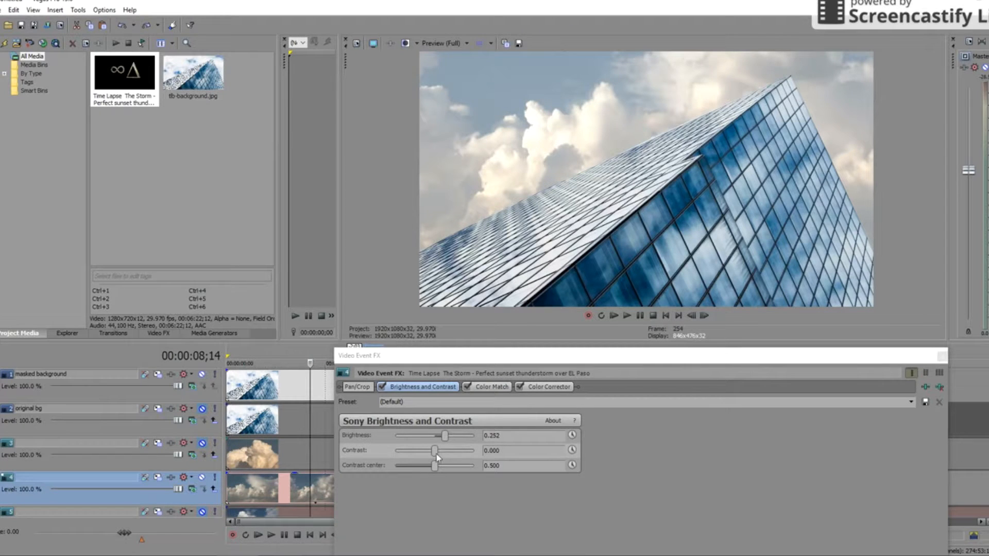
left_click_drag(437, 457, 444, 457)
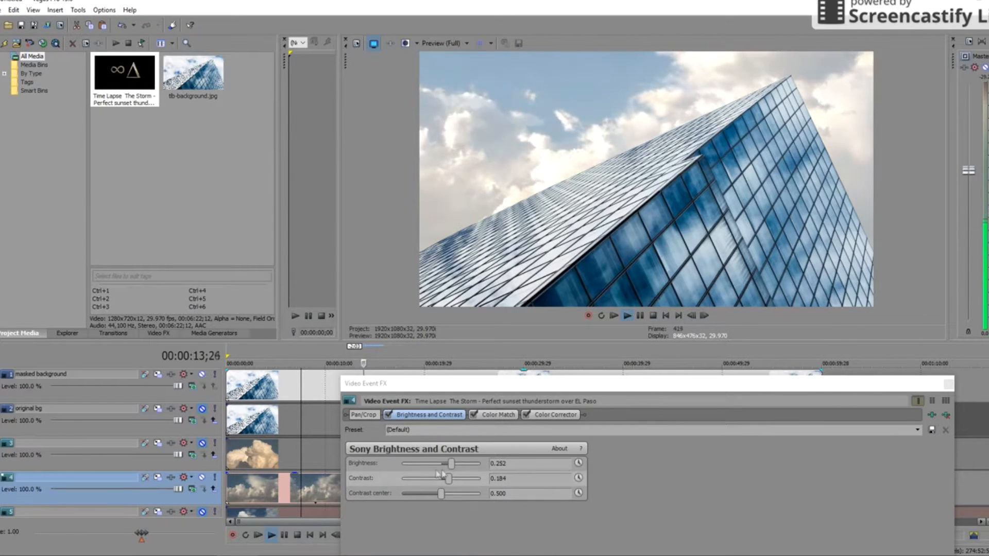
left_click_drag(451, 464, 447, 467)
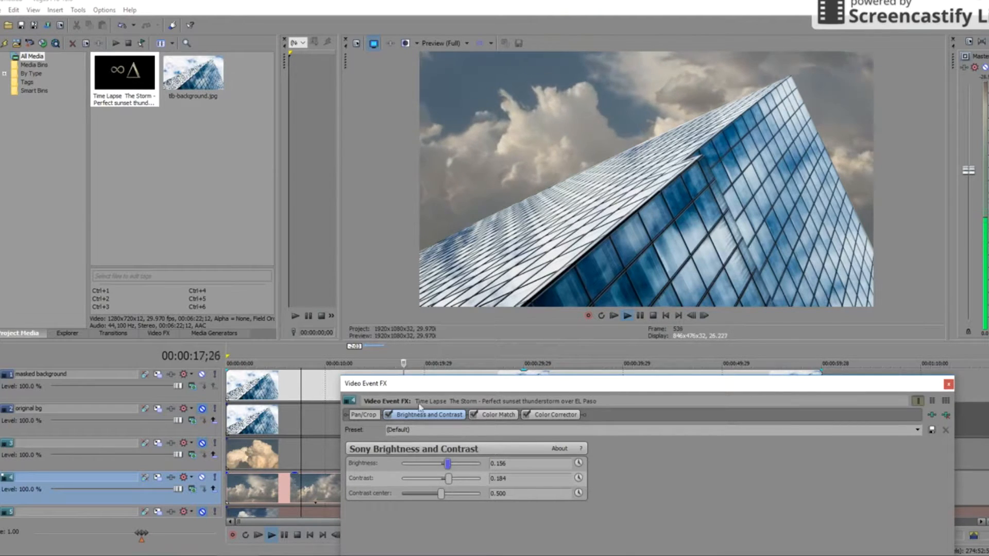
left_click_drag(433, 388, 616, 428)
- Copy the adjusted cloud clip and save the project with Ctrl+S
right_click(315, 479)
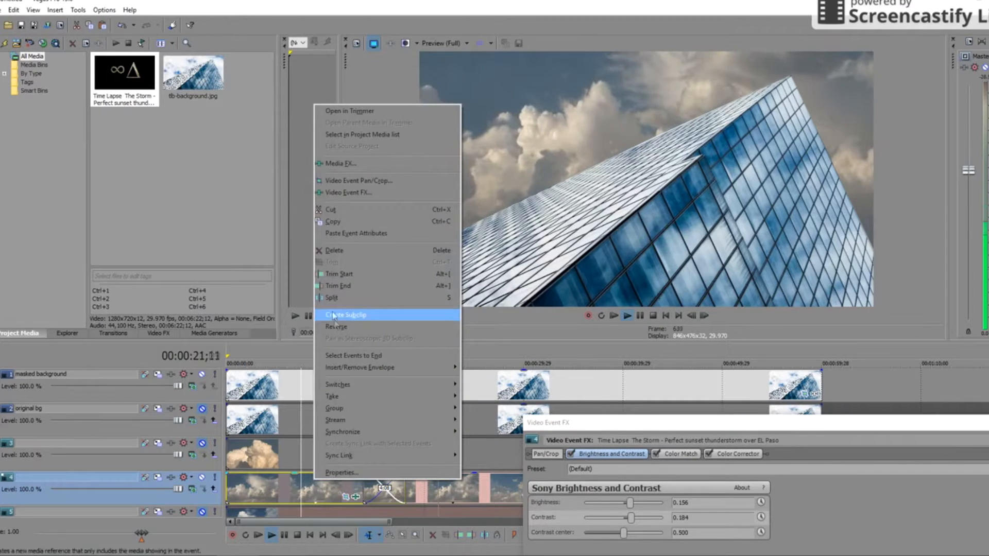
left_click(336, 221)
key("space")
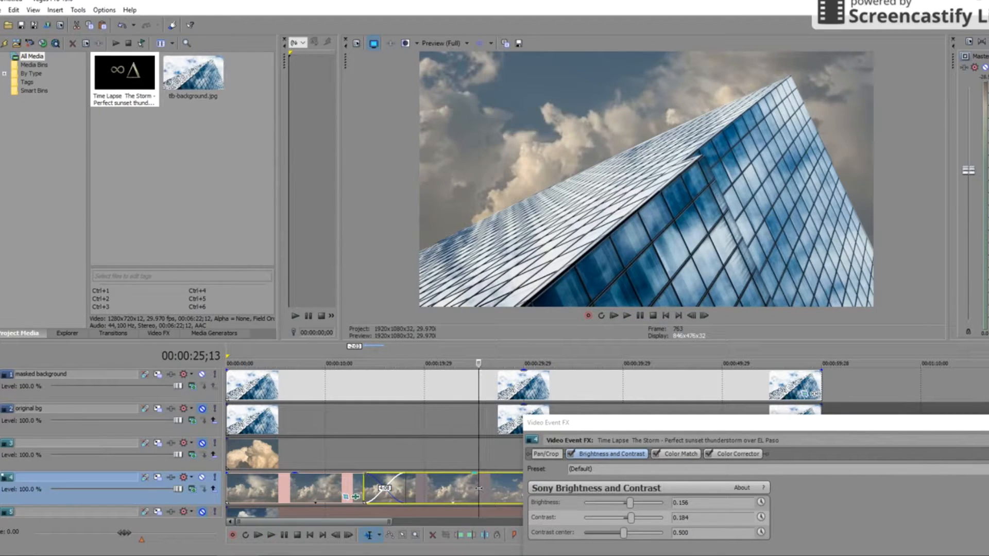
key("ctrl+s")
type("tb-homepage-cloud")
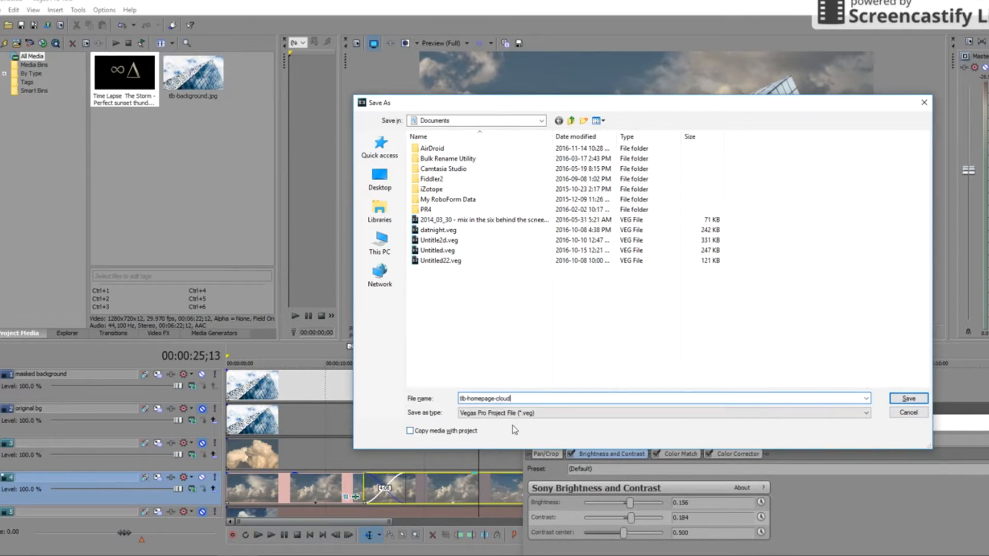
key("Return")
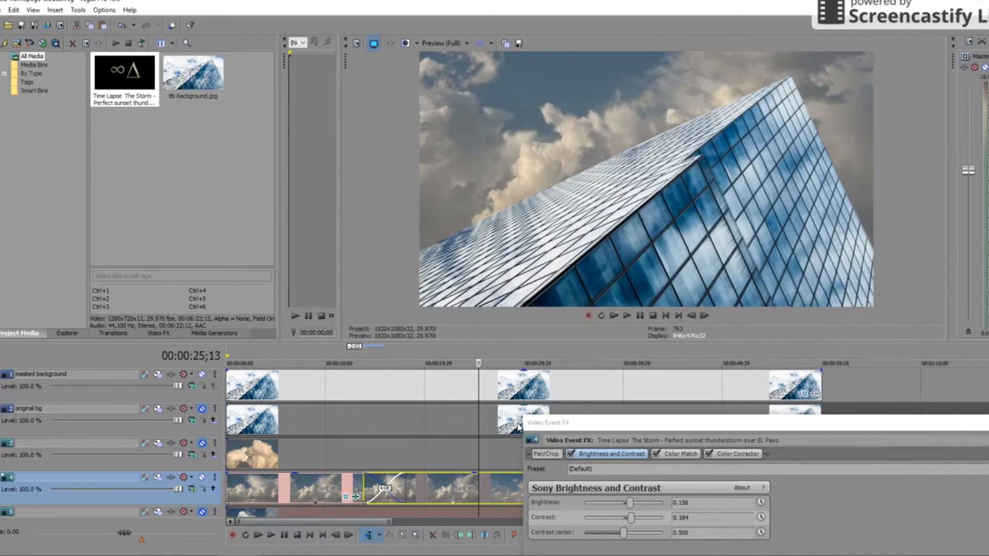
- Paste the copied effect attributes onto the other cloud clip on track 4 and preview it
right_click(493, 478)
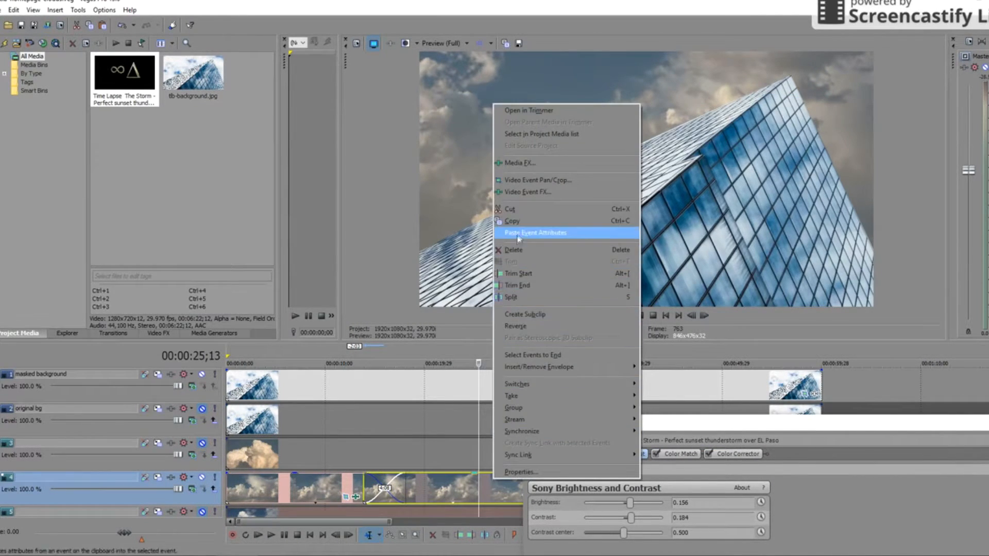
left_click(576, 232)
key("space")
left_click(323, 355)
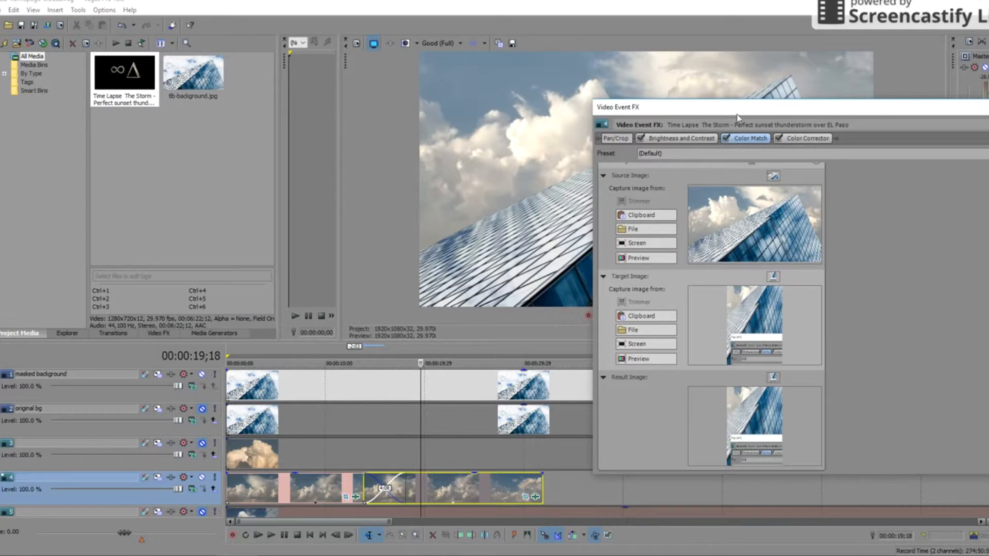
- Disable Color Match and shift the Color Corrector highlight balance, previewing the clip
left_click_drag(736, 117, 611, 217)
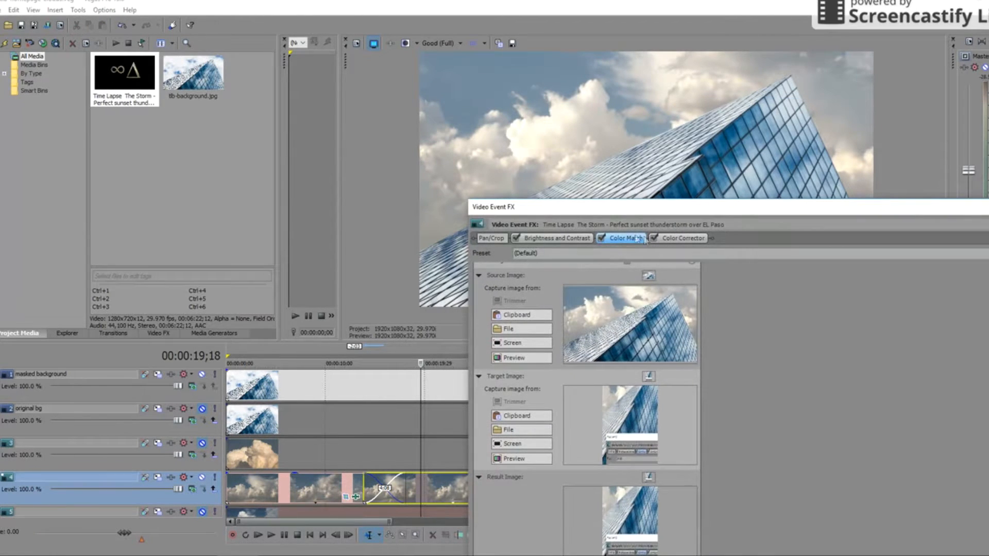
left_click(602, 238)
left_click(654, 241)
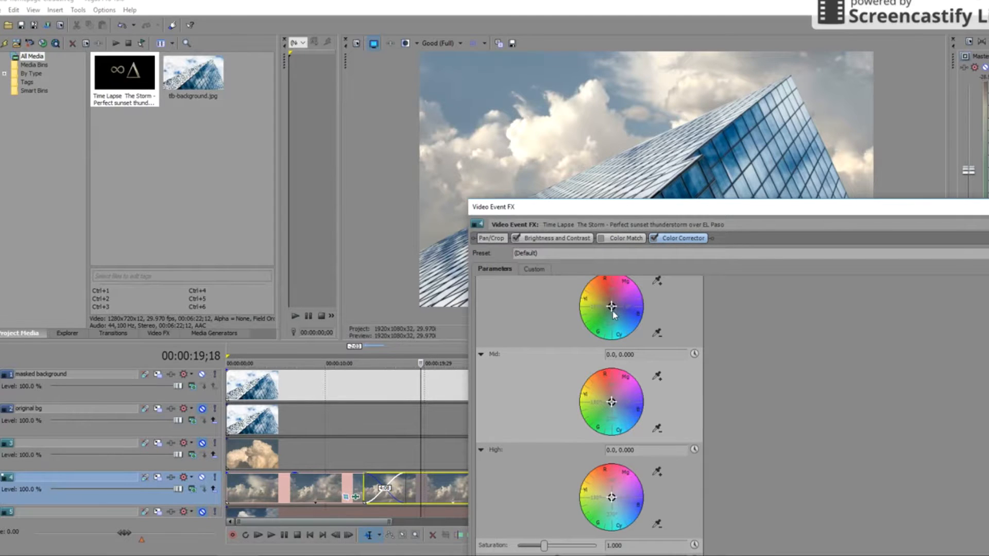
left_click_drag(610, 309, 607, 310)
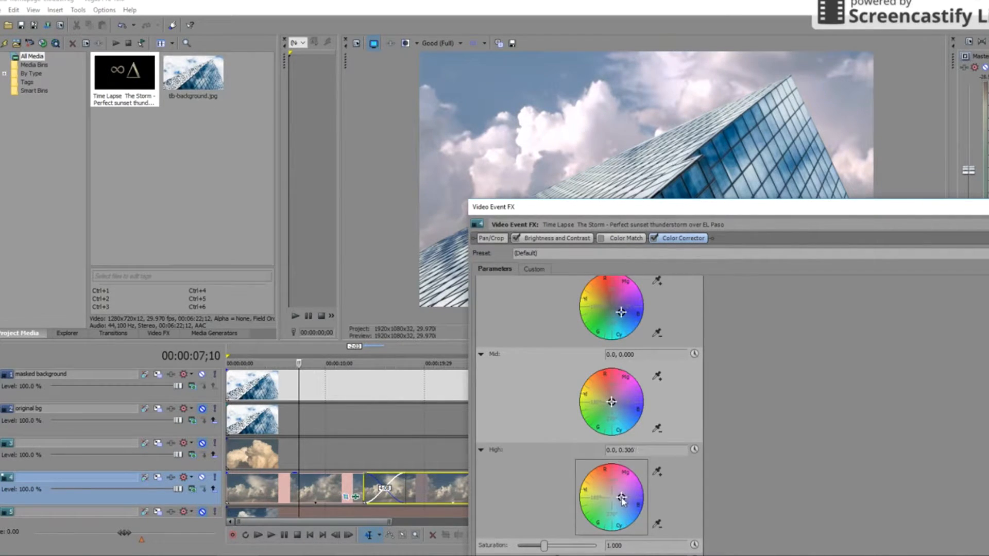
left_click(269, 352)
key("space")
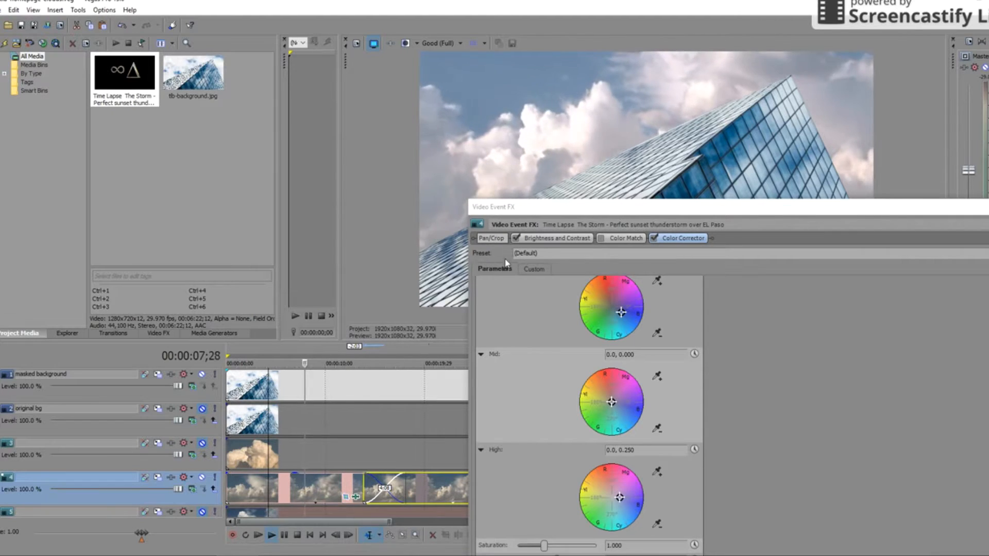
- Compare with Brightness and Contrast toggled off and on, then close the Video Event FX window
left_click(516, 238)
left_click(516, 238)
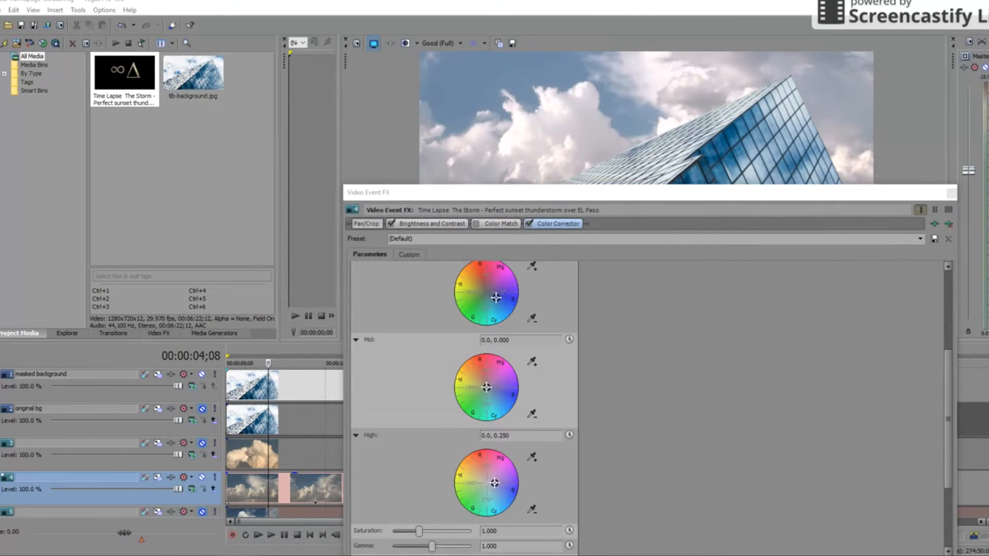
key("Escape")
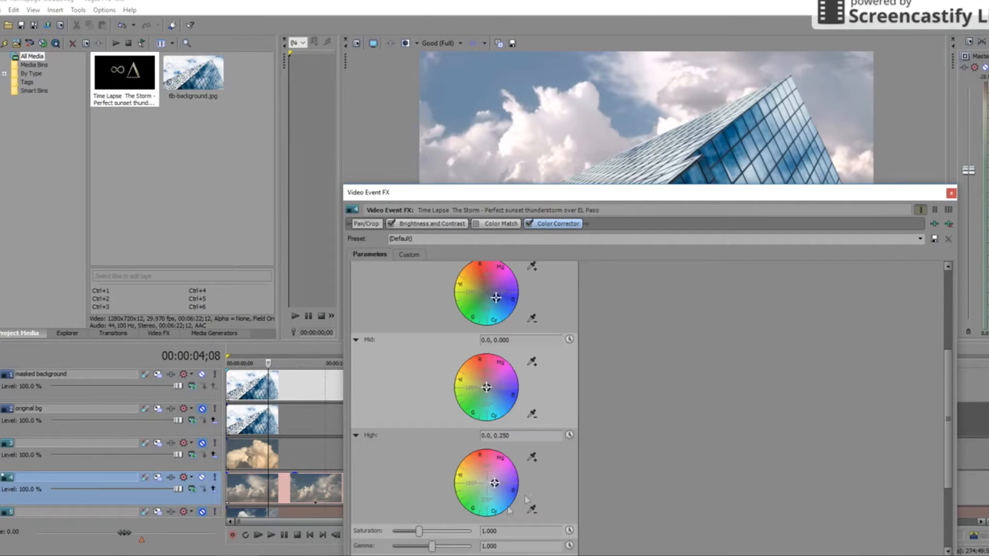
left_click(951, 193)
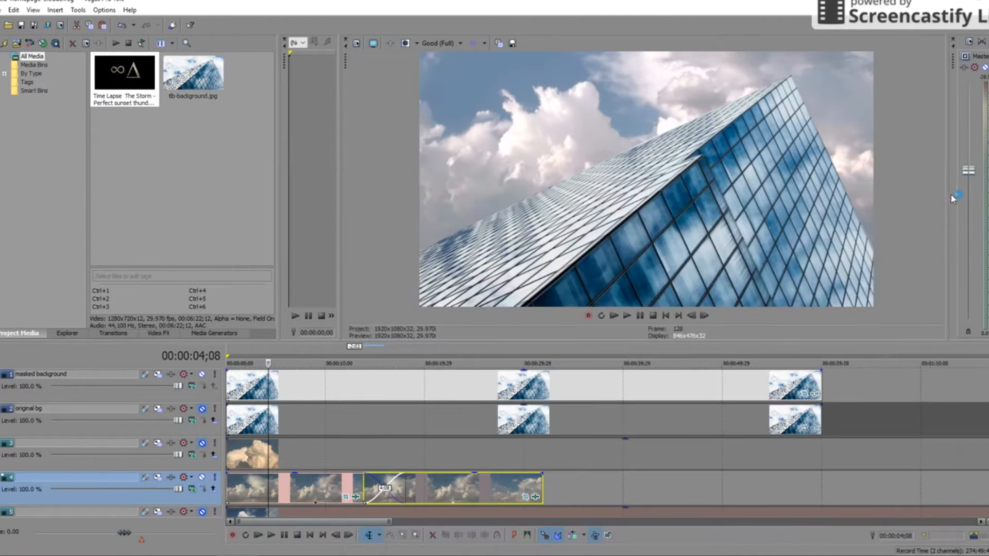
left_click(232, 353)
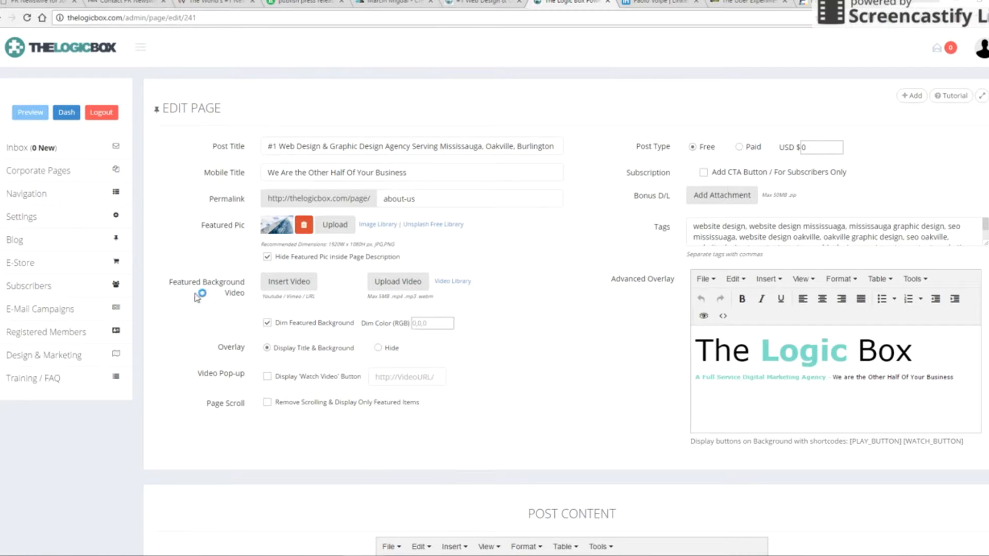
left_click_drag(173, 280, 244, 298)
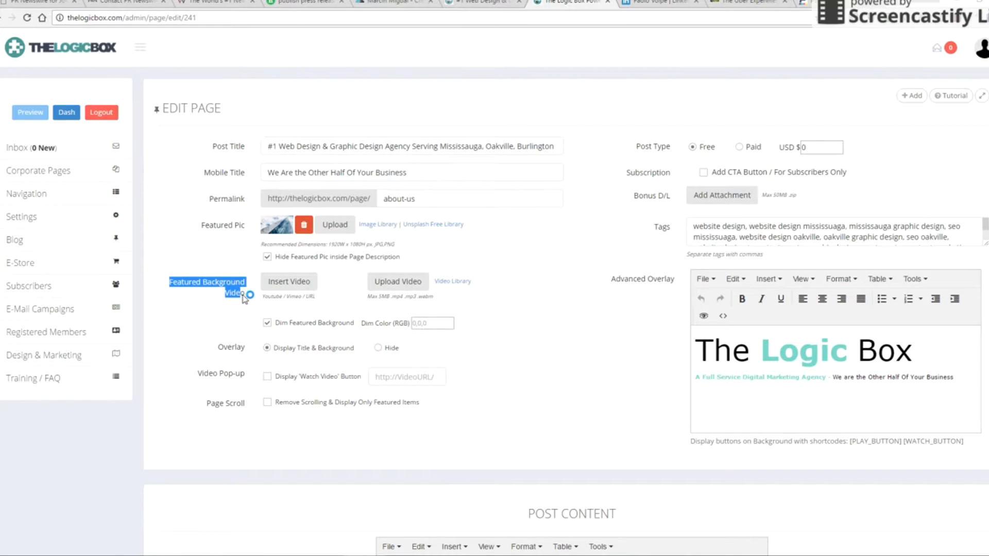
left_click(290, 282)
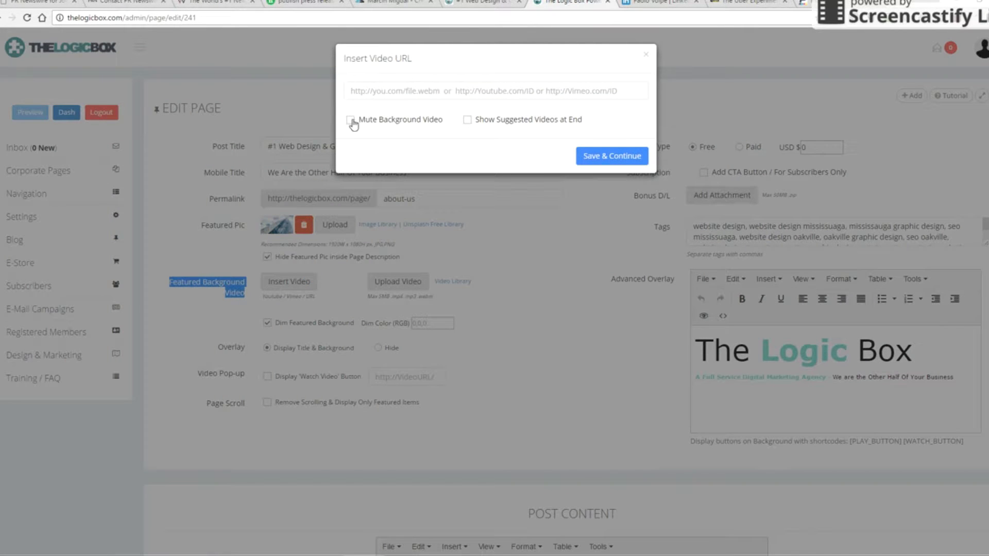
left_click(645, 57)
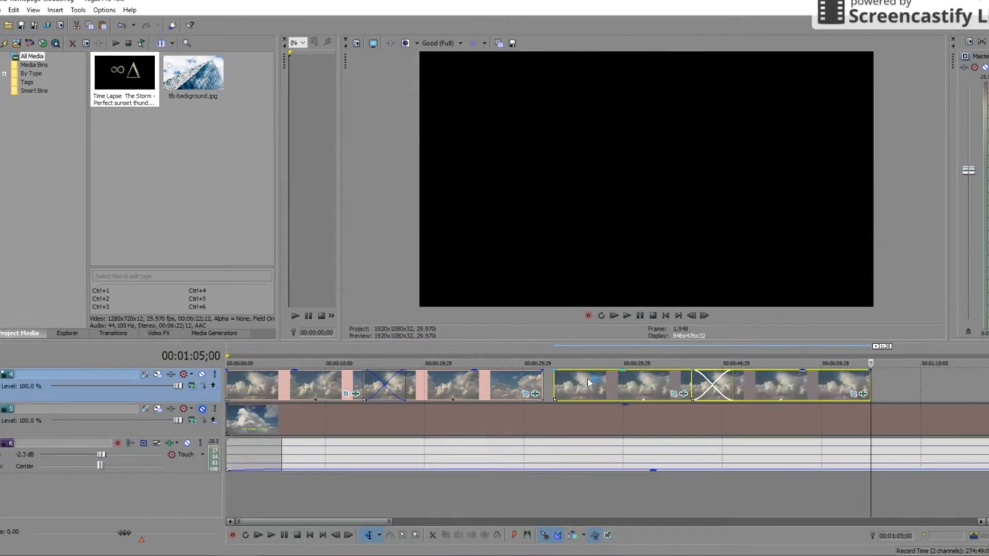
- Slide the later cloud clips left to lengthen the crossfade and review the transition
left_click_drag(621, 383, 588, 383)
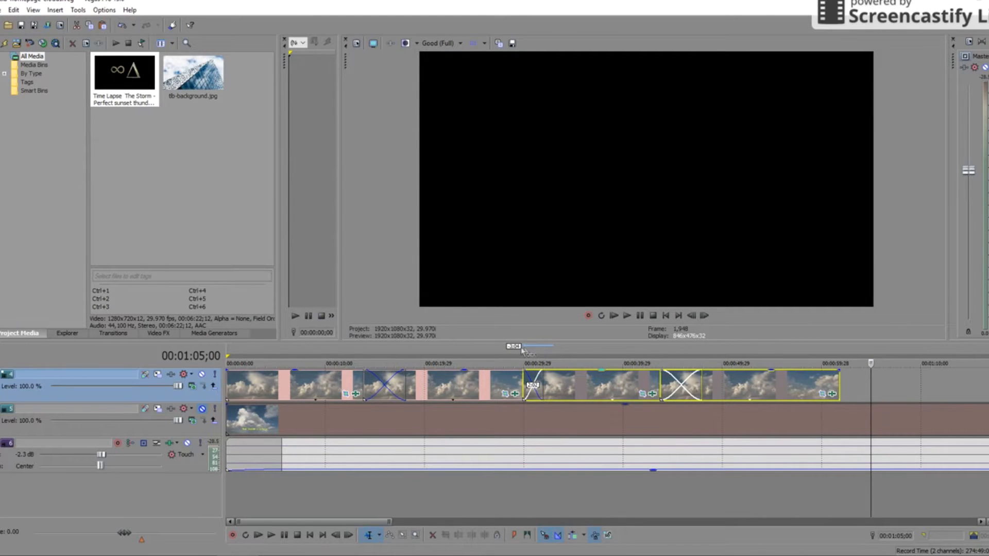
left_click(508, 350)
key("space")
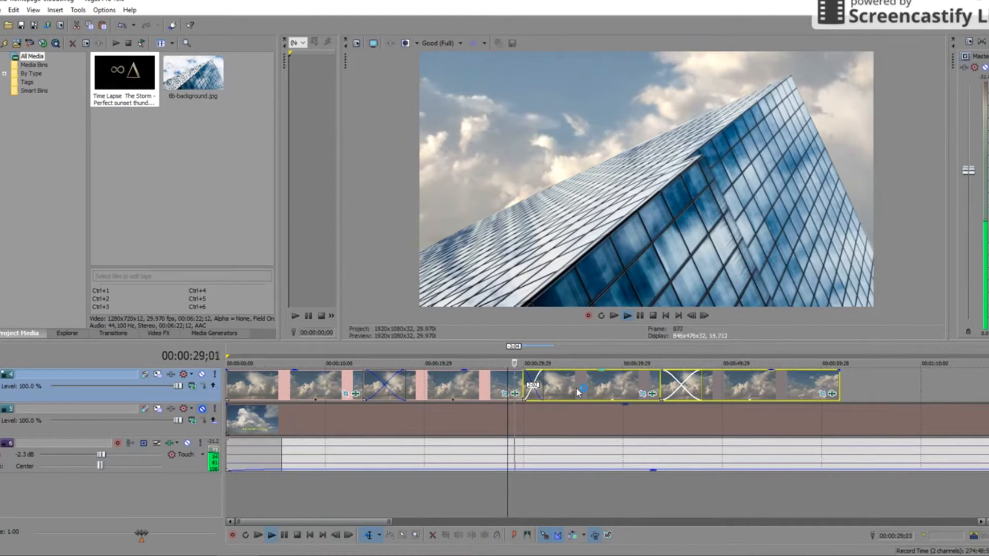
left_click_drag(582, 389, 567, 389)
left_click(499, 351)
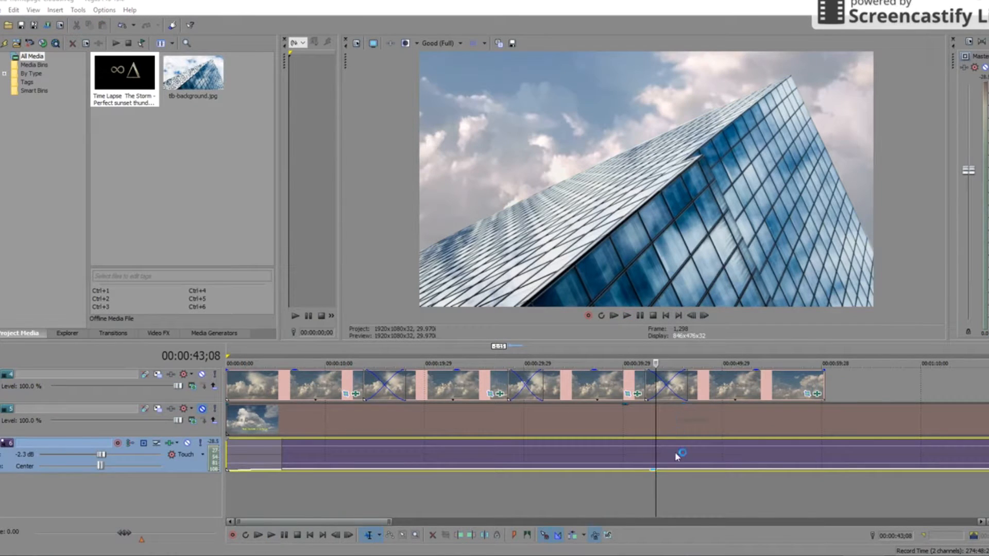
- Split the storm audio at the playhead and delete the part beyond the video's end
key("s")
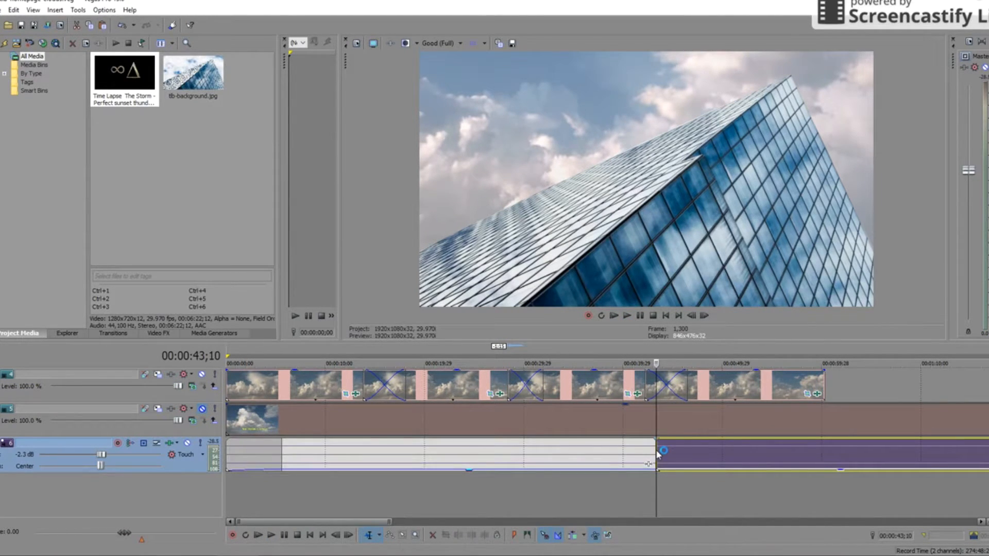
left_click(715, 445)
key("Delete")
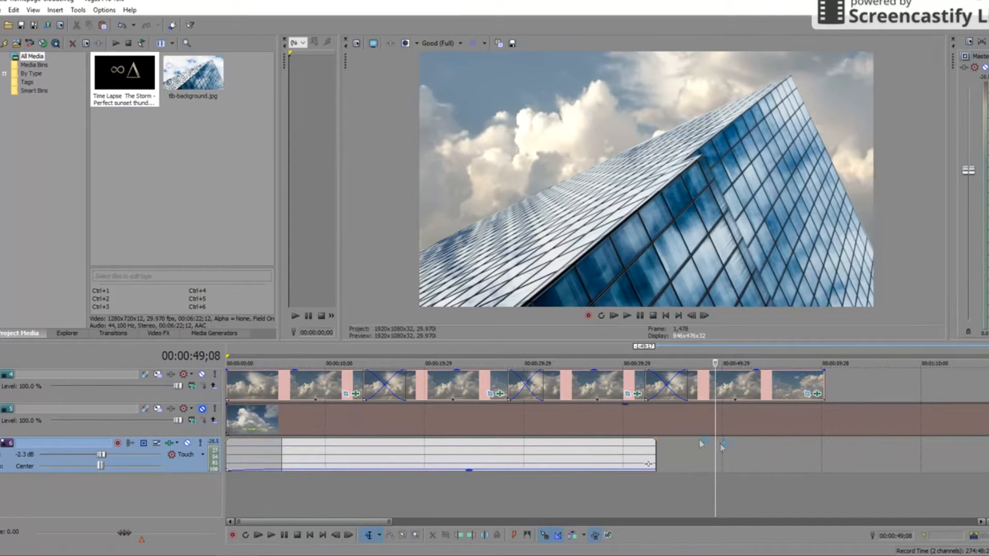
scroll(691, 446, "up", 2)
scroll(690, 448, "down", 2)
- Split the extra cloud clip at the video's end and delete the unwanted section
left_click(657, 425)
key("s")
left_click(687, 422)
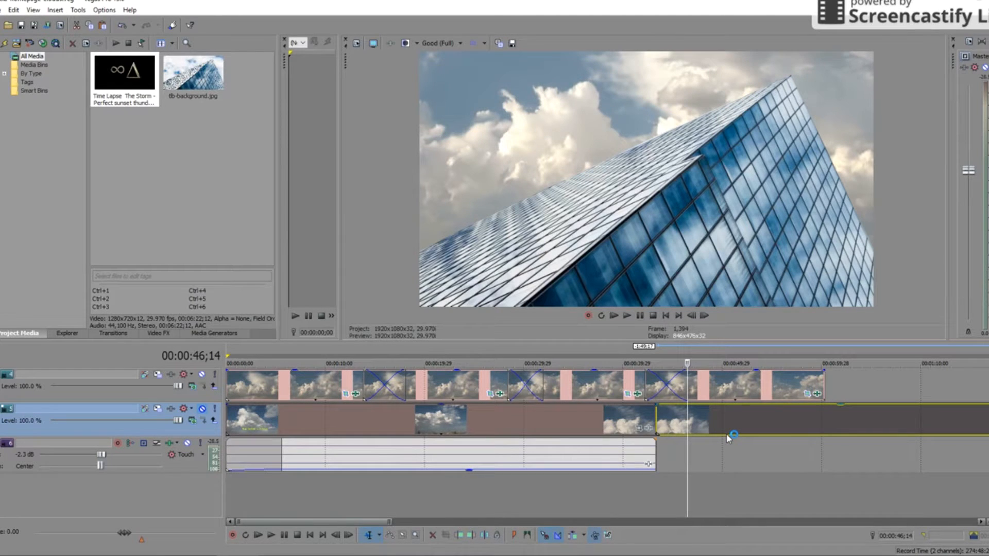
key("Delete")
- Delete the empty extra track, another unused track and the muted original bg track
right_click(117, 433)
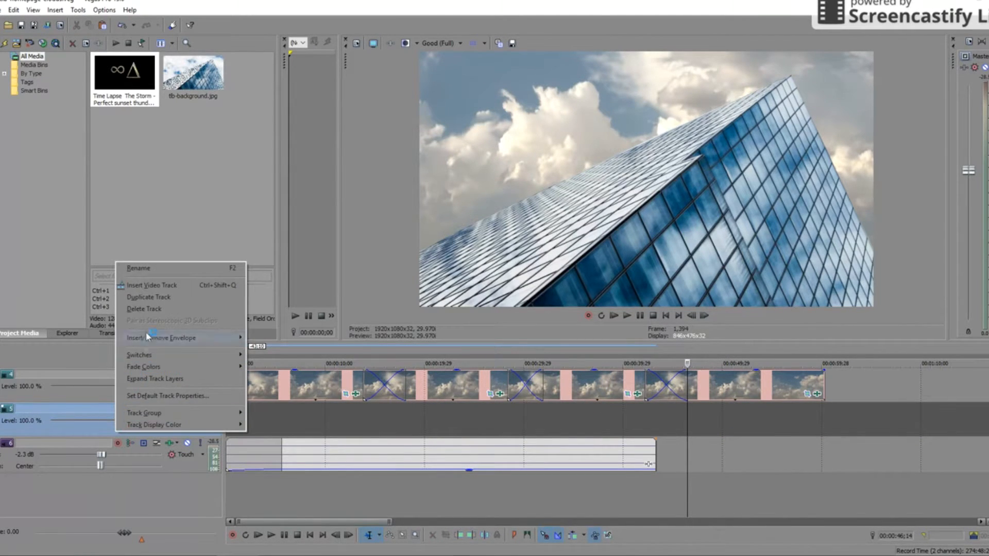
left_click(146, 309)
right_click(146, 397)
left_click(175, 273)
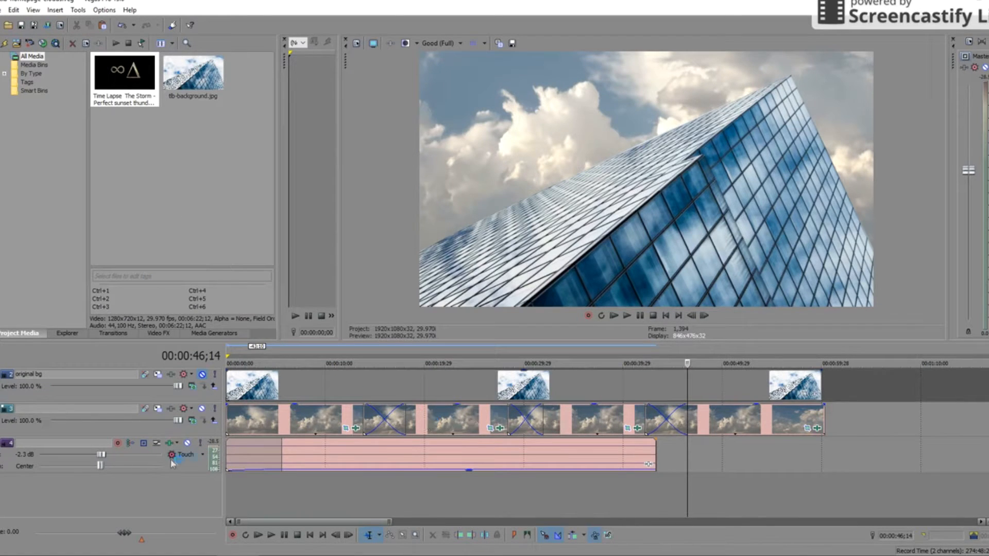
scroll(371, 380, "up", 1)
left_click(317, 385)
right_click(185, 430)
left_click(214, 309)
- Trim the masked background to end with the clouds, delete the leftover cloud event, and preview
left_click(645, 385)
left_click_drag(822, 387, 656, 417)
left_click(761, 417)
key("Delete")
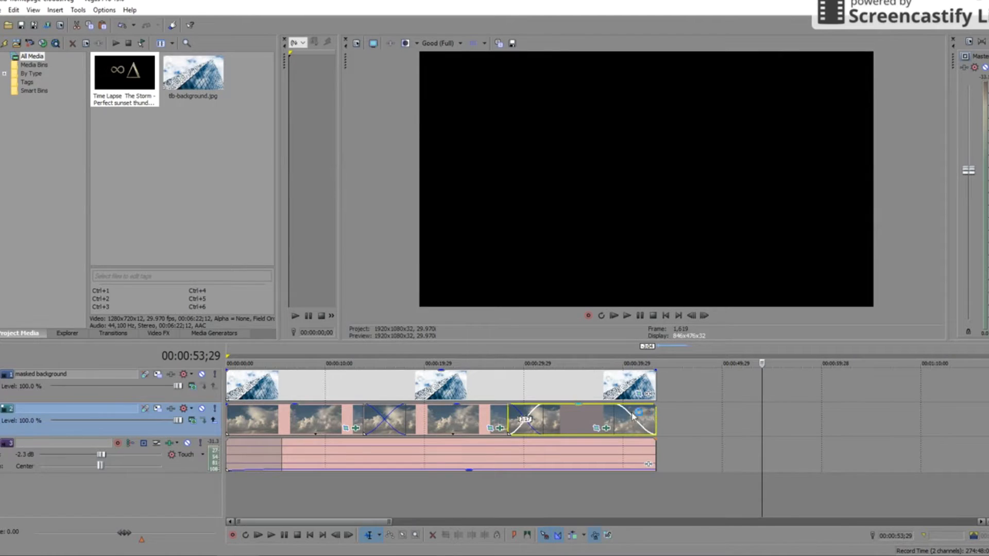
left_click(592, 348)
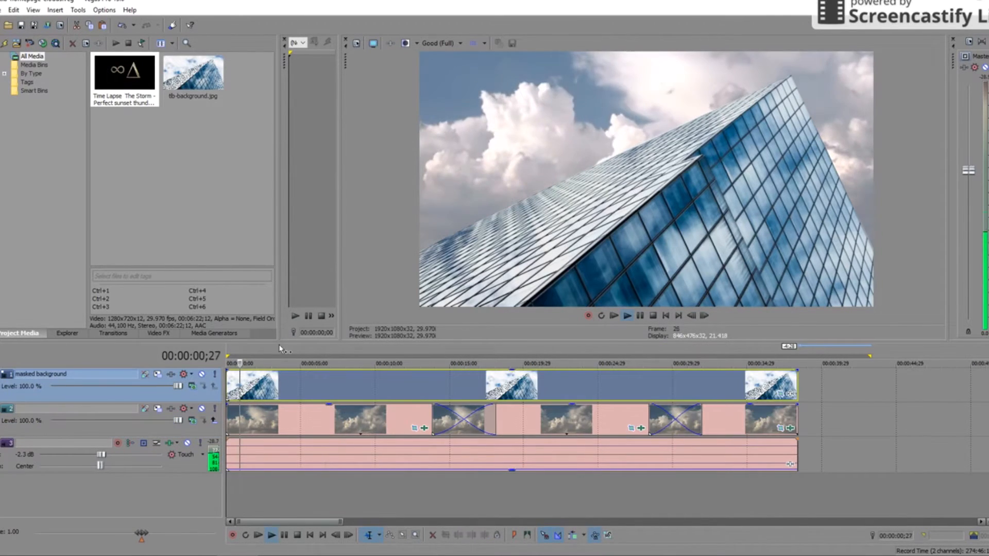
key("space")
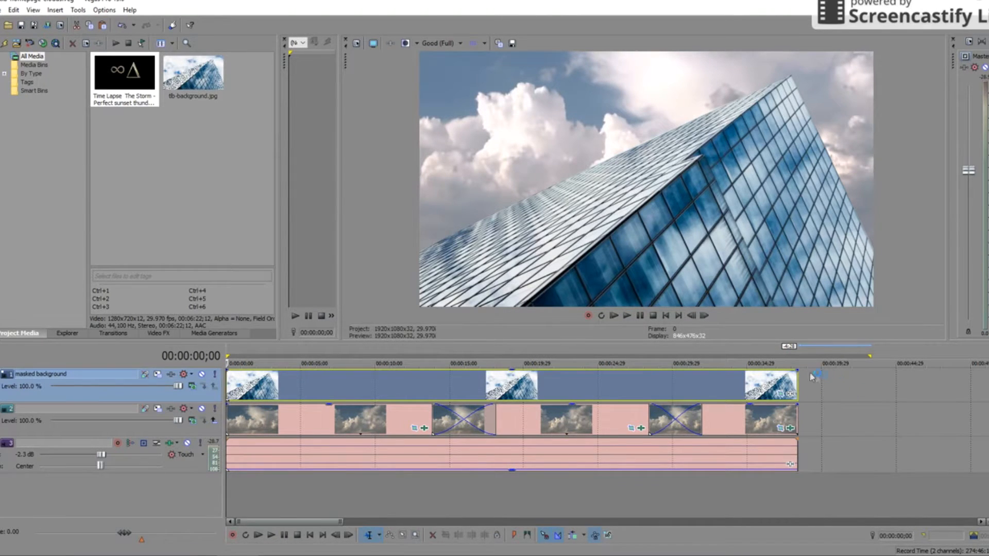
- Add short fade-outs to the last building and cloud clips and preview the opening fades
left_click_drag(796, 371, 781, 363)
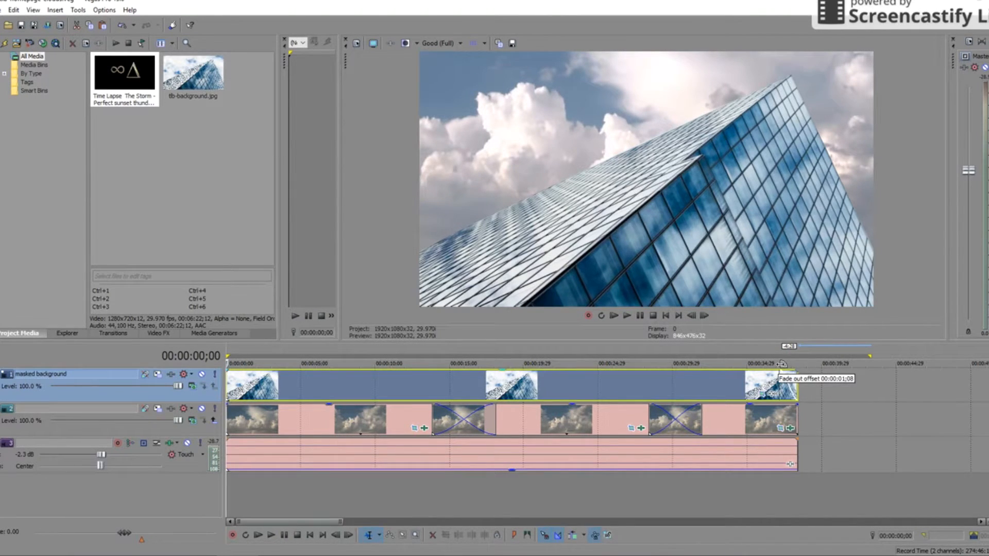
left_click_drag(225, 369, 243, 368)
left_click_drag(800, 404, 786, 401)
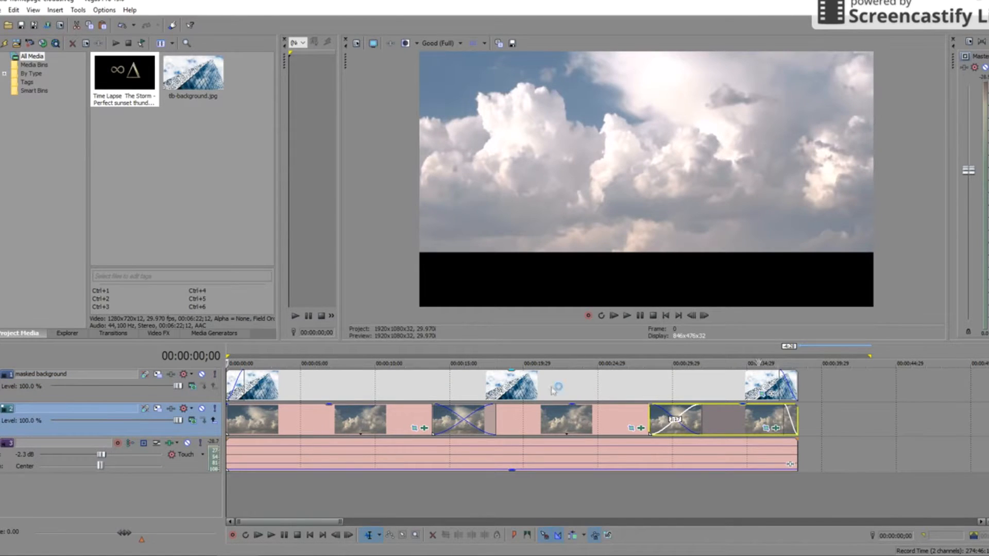
left_click_drag(227, 406, 240, 406)
left_click_drag(243, 370, 242, 370)
key("space")
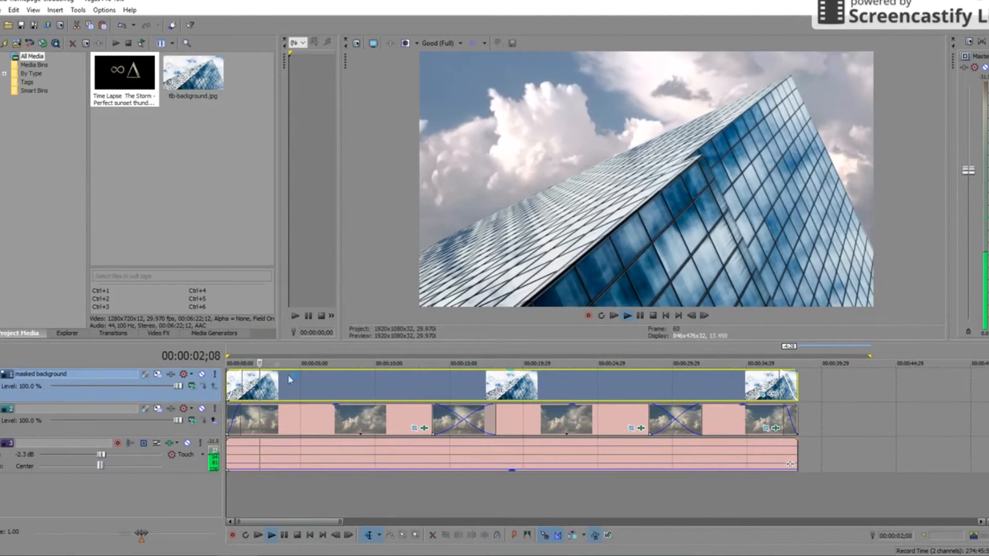
left_click(228, 363)
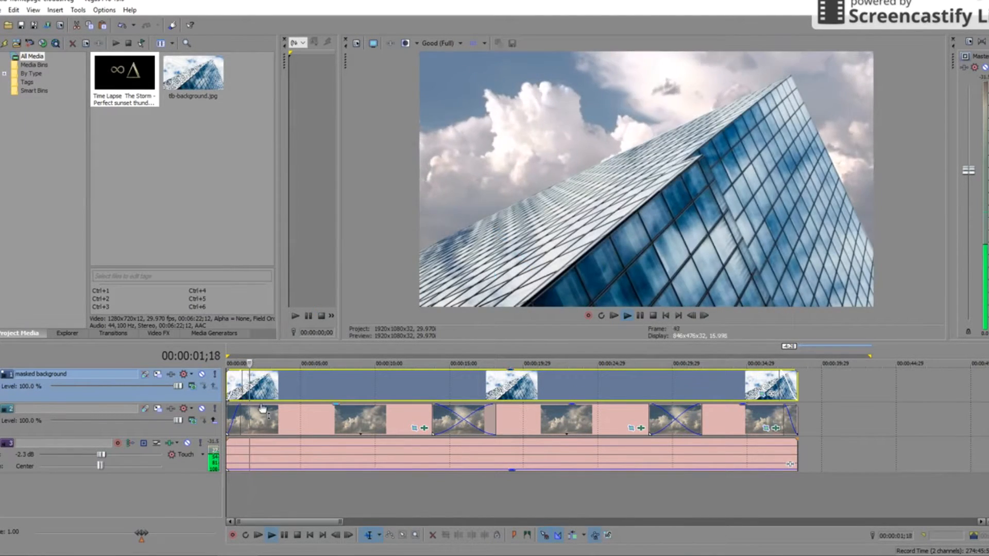
key("space")
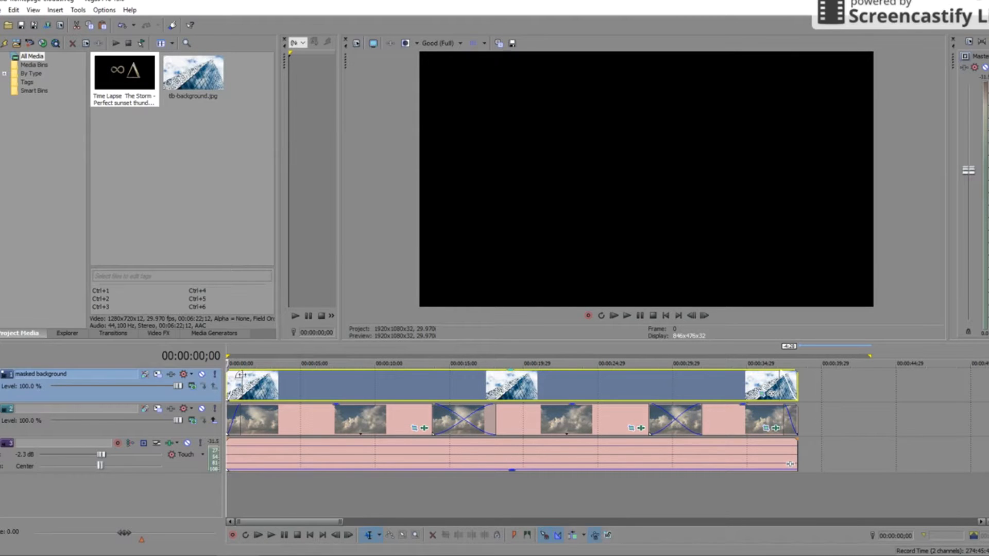
- Remove the fade-ins from the masked background and first cloud clip so the video opens without a fade
left_click_drag(242, 372, 225, 372)
left_click_drag(241, 406, 227, 406)
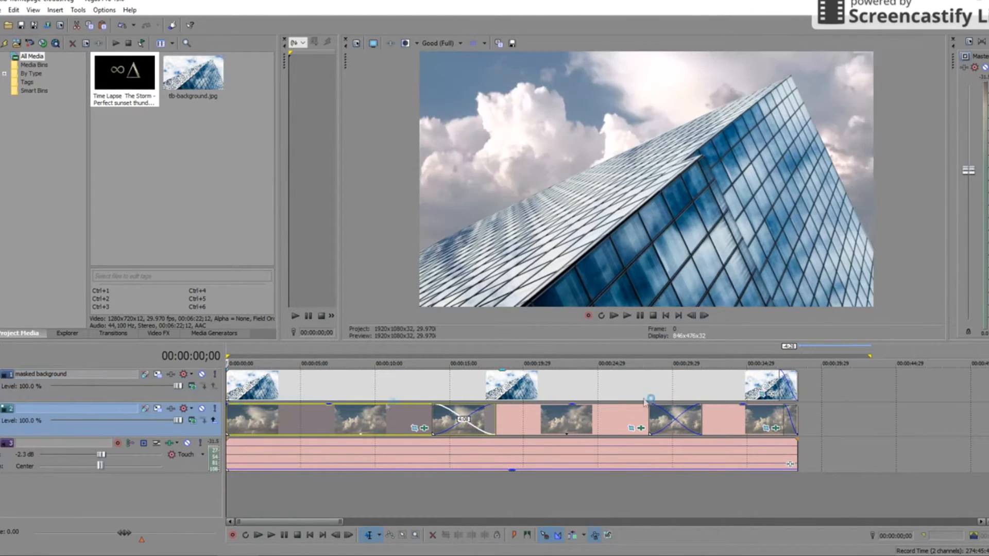
left_click(775, 383)
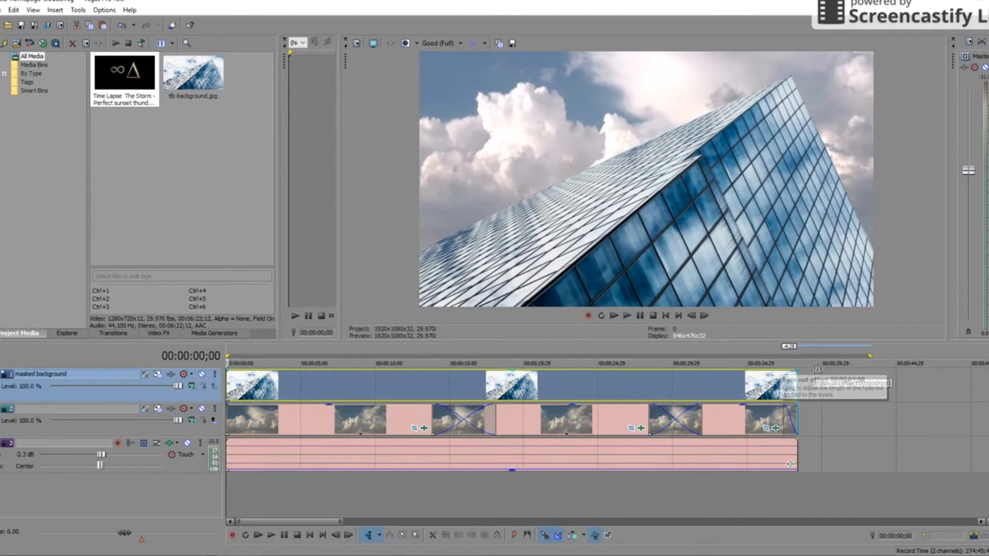
left_click(780, 418)
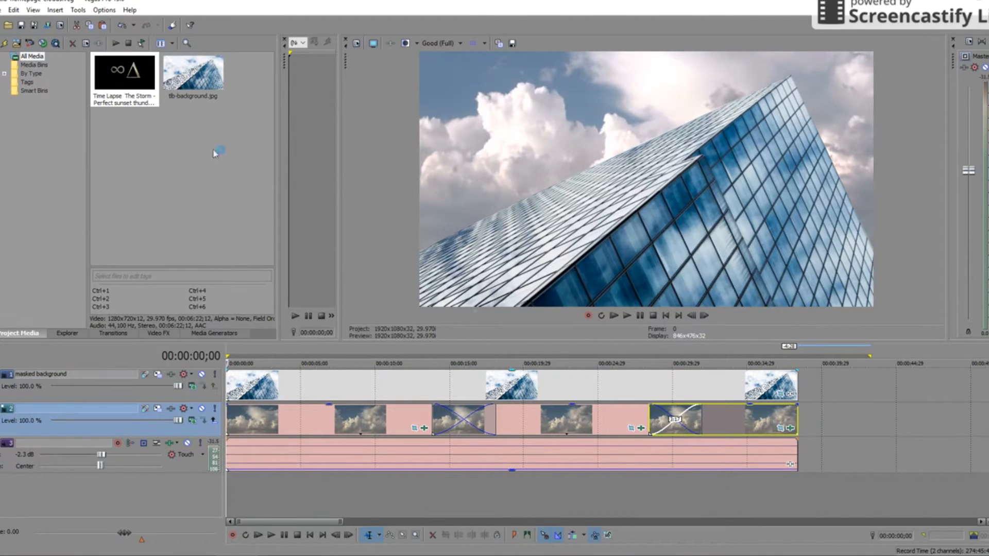
left_click(3, 9)
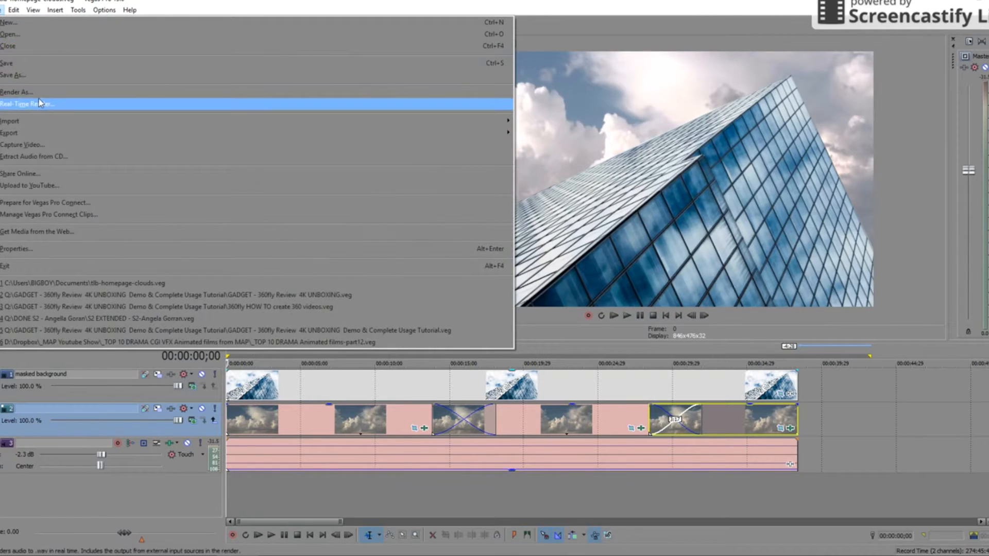
- Choose the MAP 1080p 29.97 MP4 template and set its maximum and average bitrates to 10,000,000 bps
left_click(78, 105)
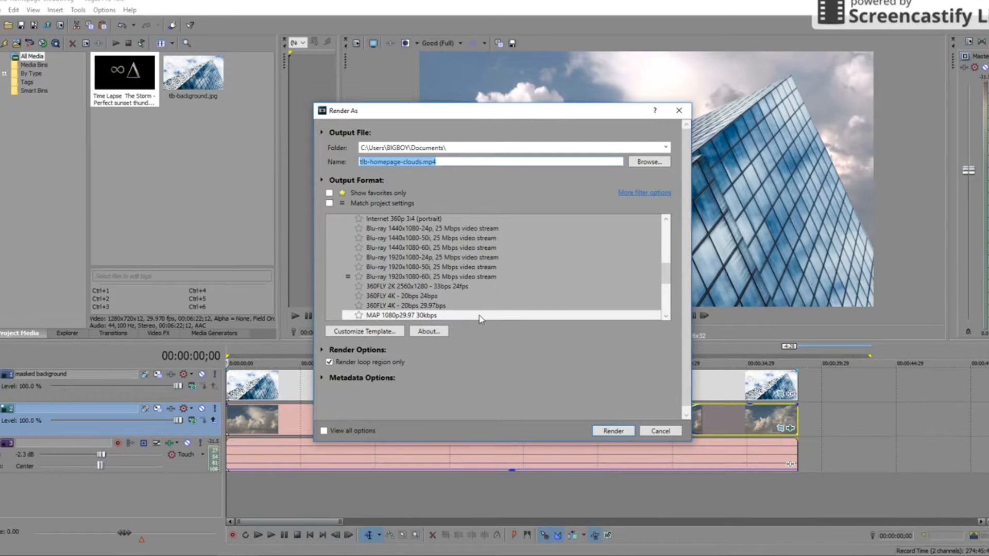
left_click(425, 316)
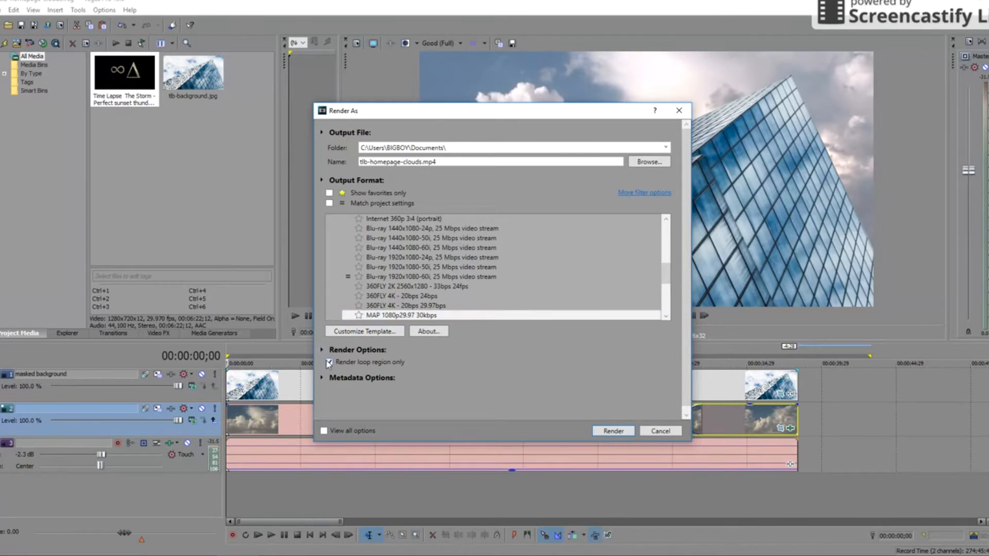
left_click(384, 332)
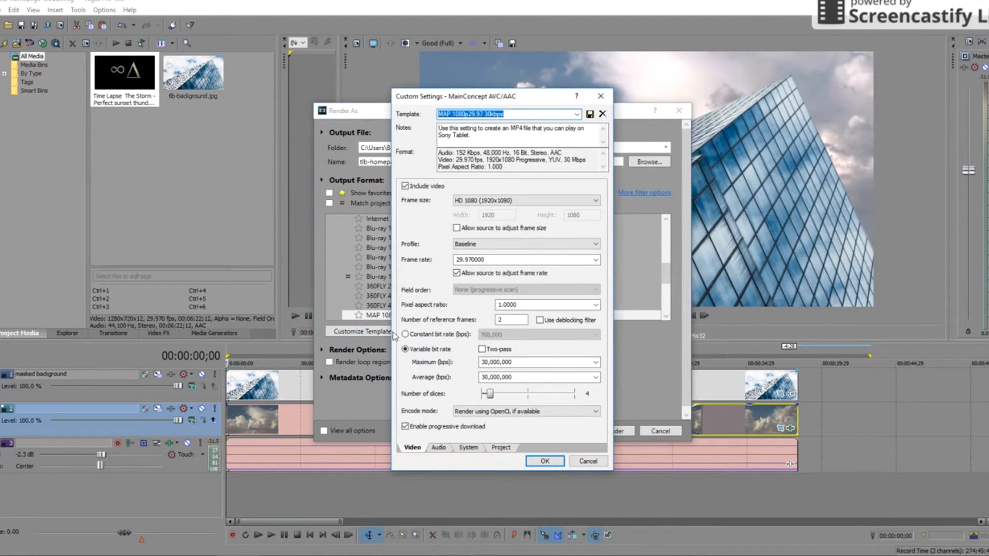
left_click(488, 362)
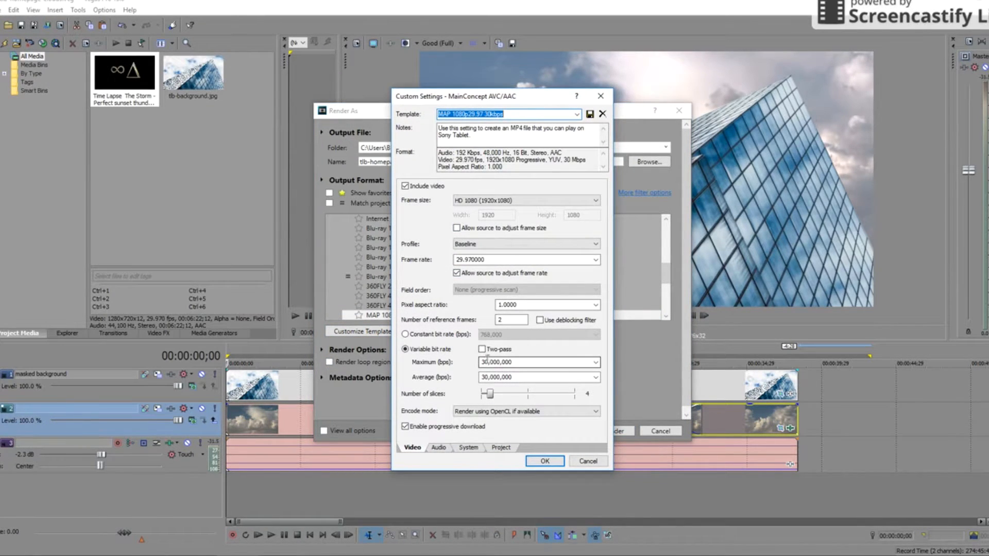
double_click(489, 362)
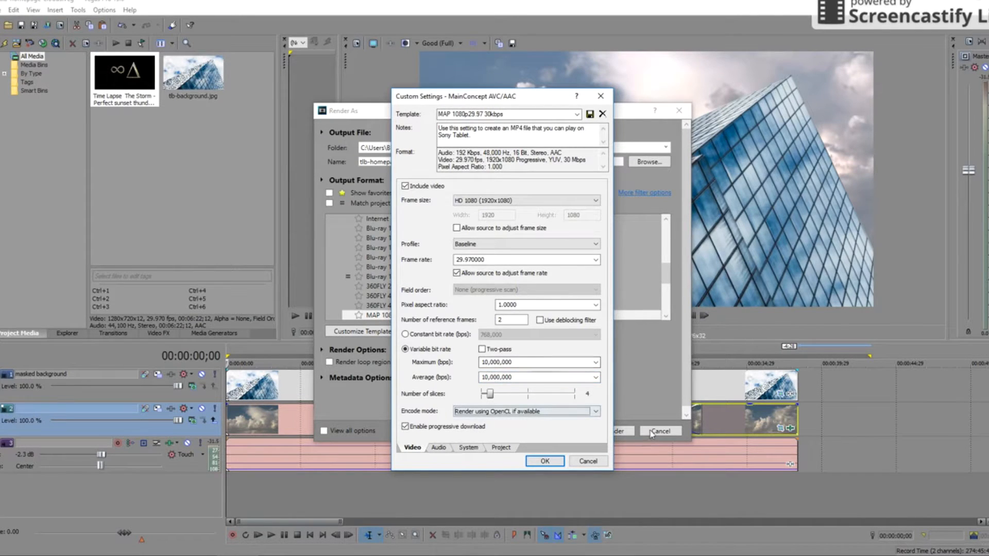
key("Return")
- Render tlb-homepage-clouds.mp4, open its folder and play the 38-second file to its end
left_click(612, 431)
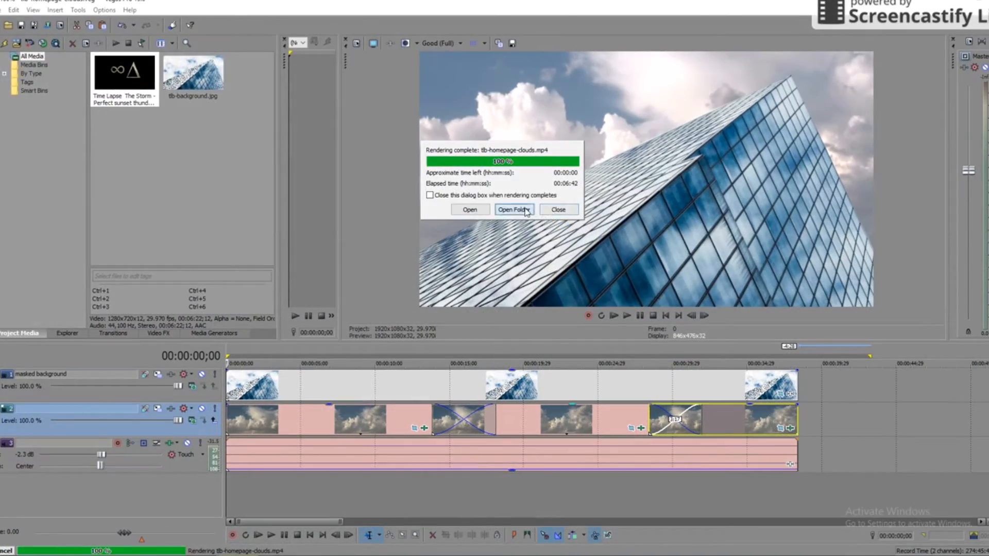
left_click(526, 211)
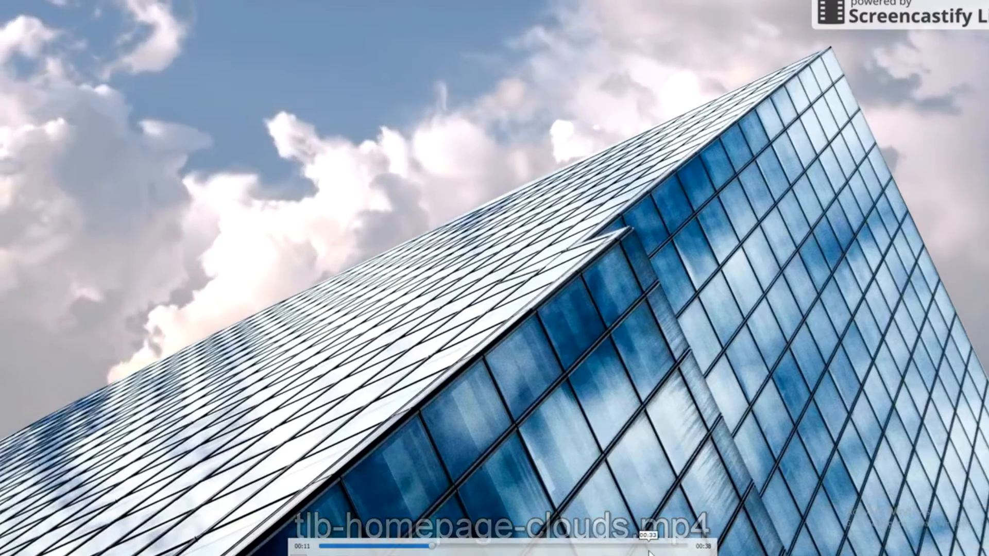
left_click(663, 546)
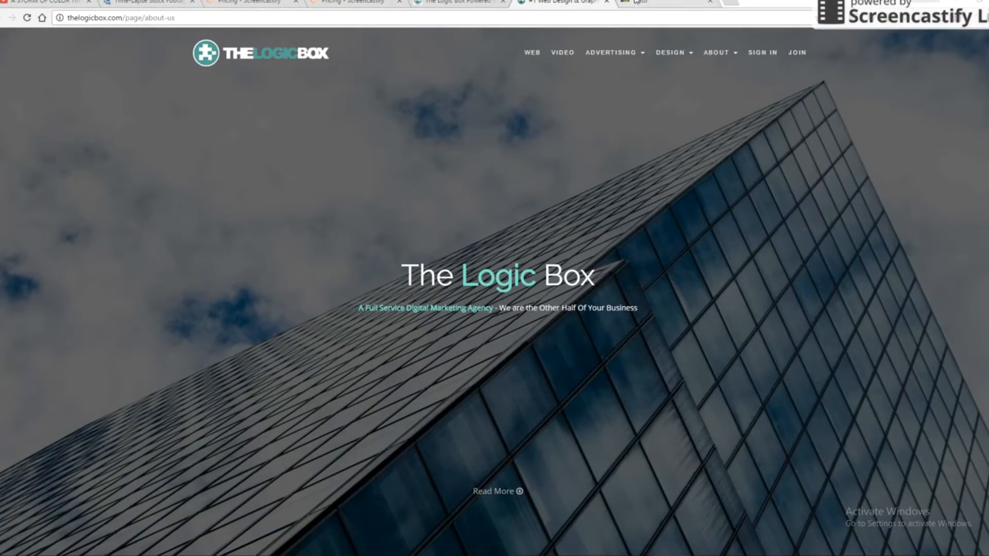
- Set the YouTube upload's privacy to Unlisted and pick the rendered MP4 to upload
left_click(439, 209)
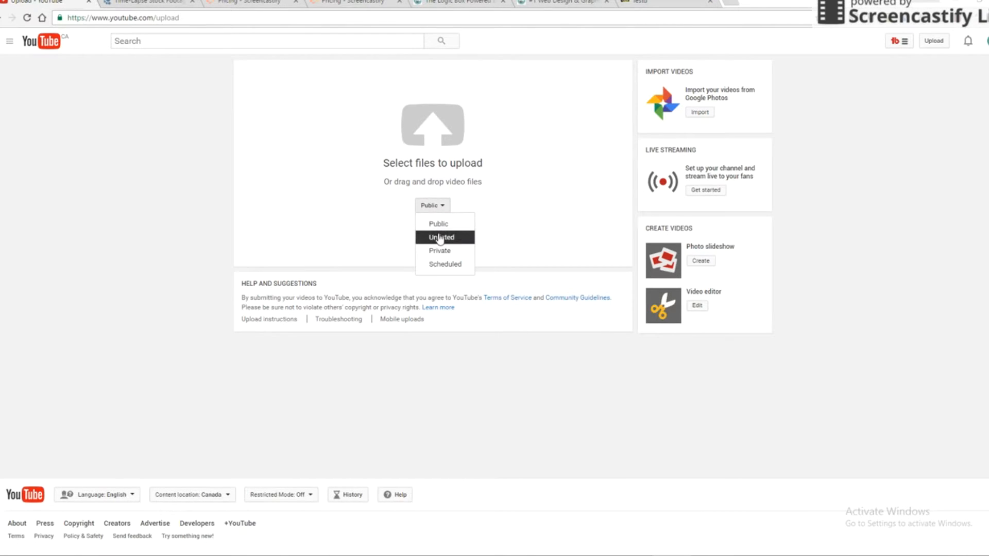
left_click(439, 237)
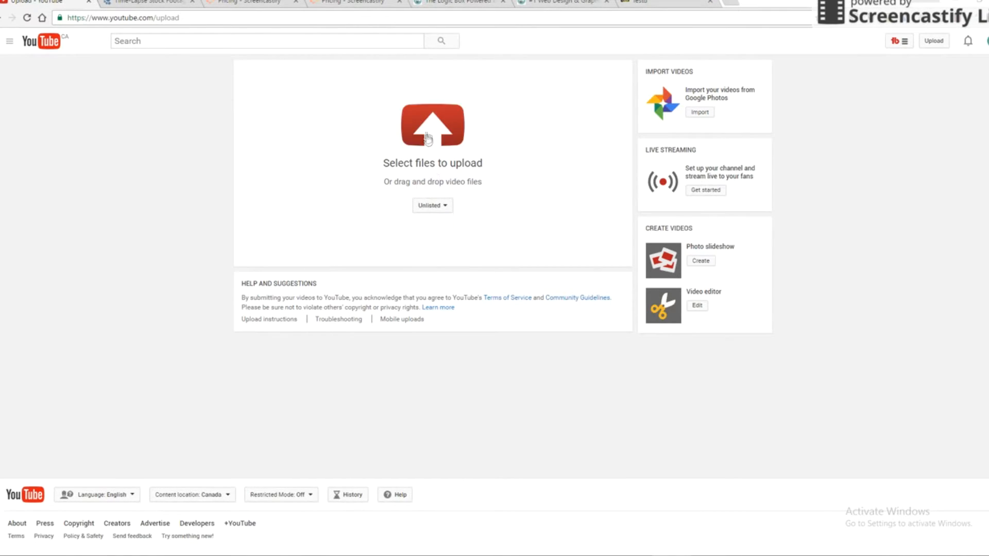
left_click(432, 133)
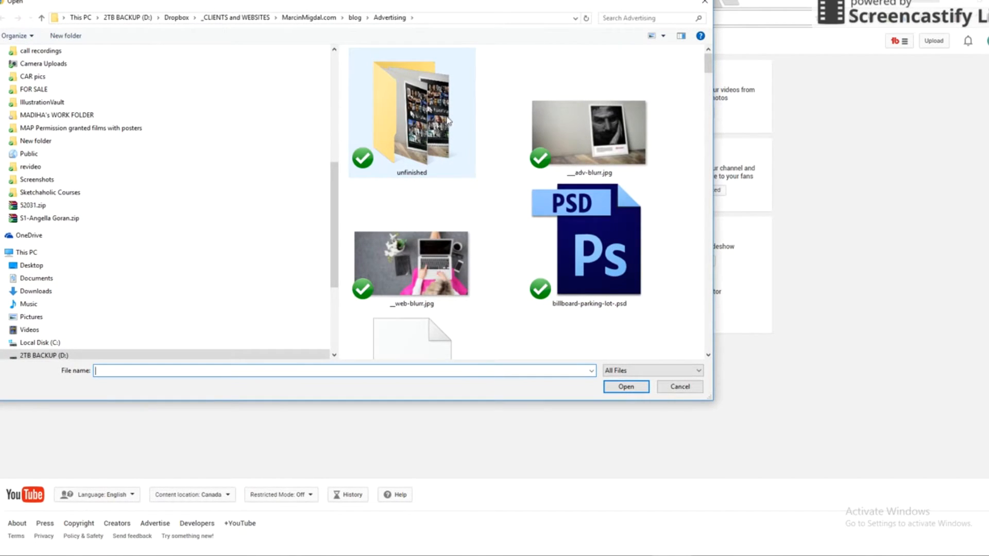
scroll(342, 177, "up", 1)
scroll(143, 84, "down", 1)
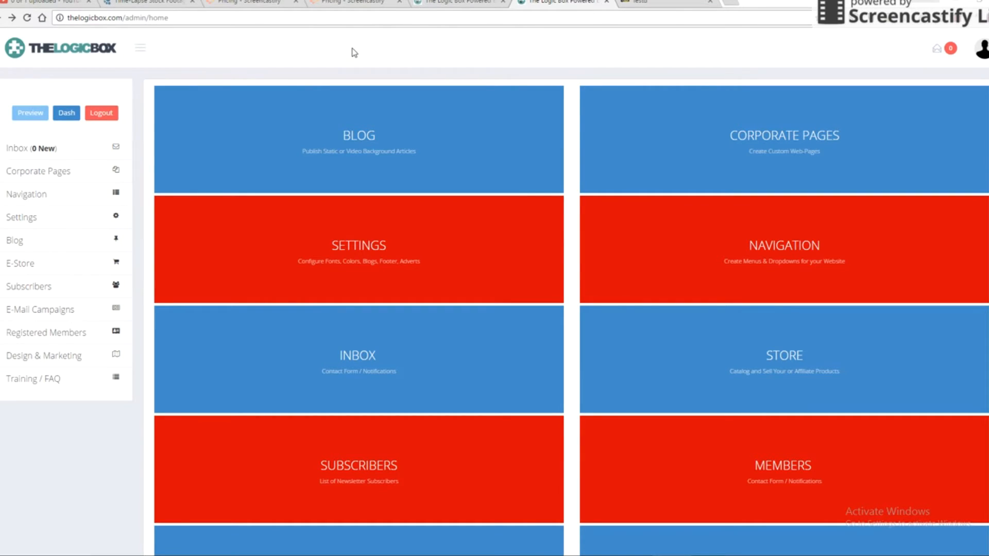
left_click(739, 144)
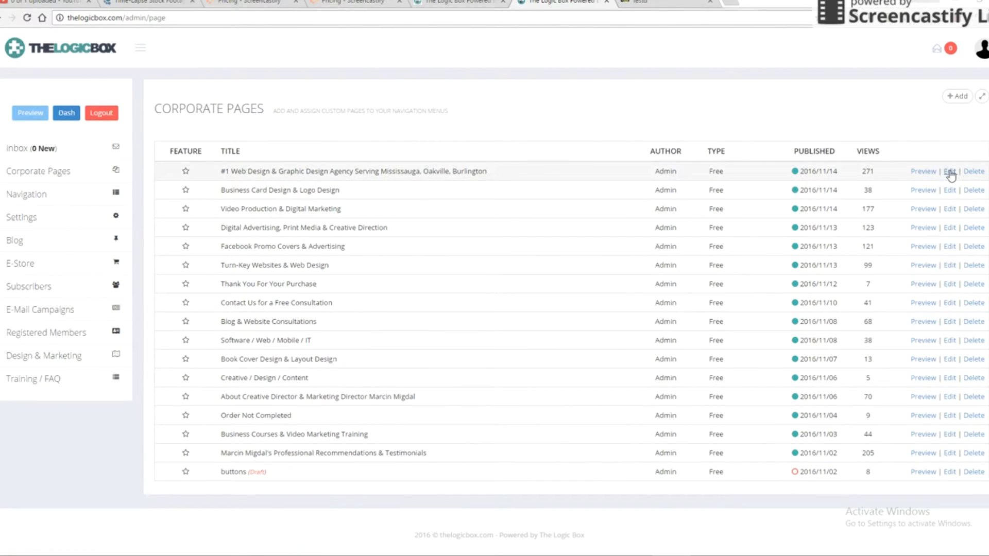
left_click(950, 175)
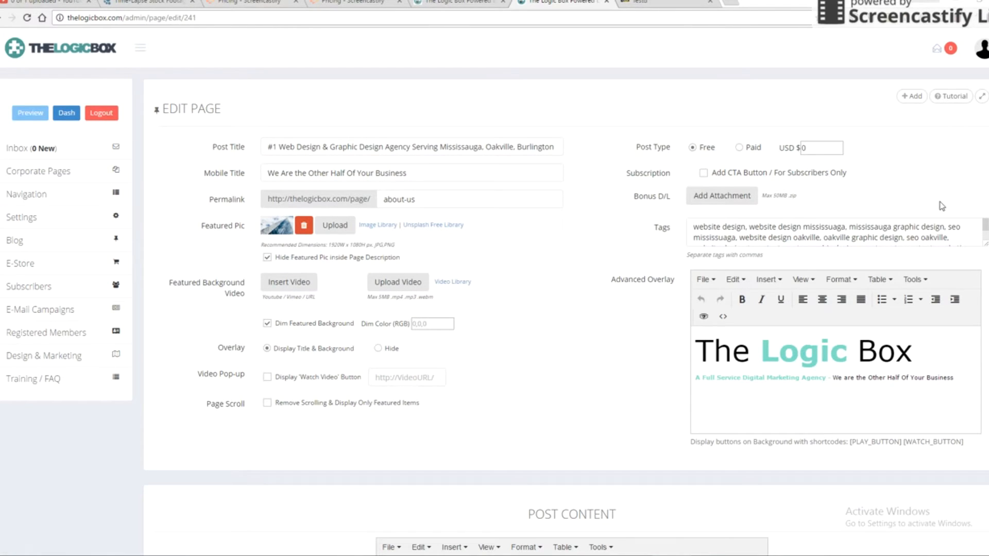
left_click(286, 284)
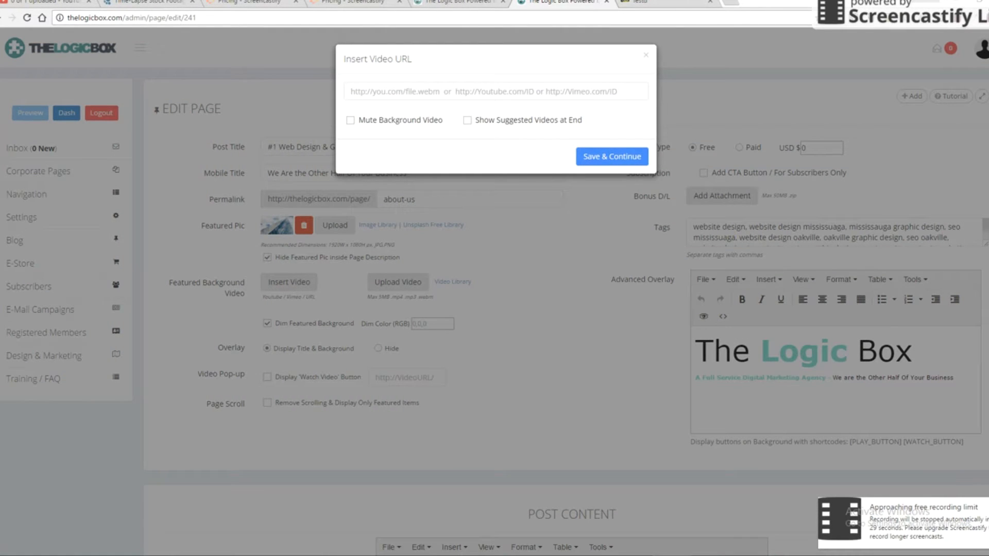
left_click(365, 90)
type("https://youtu.be/UOD6y-1-j90")
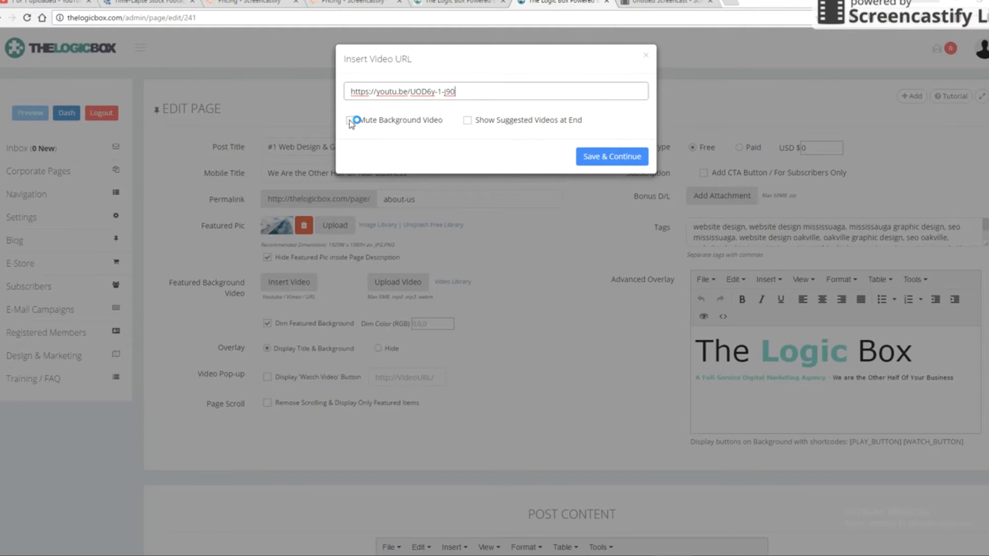
left_click(613, 160)
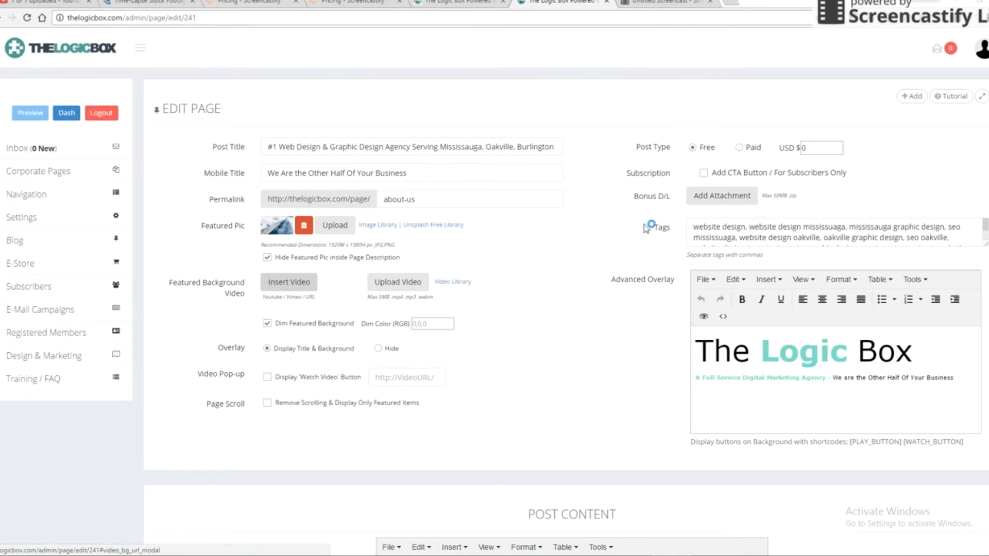
scroll(609, 278, "down", 10)
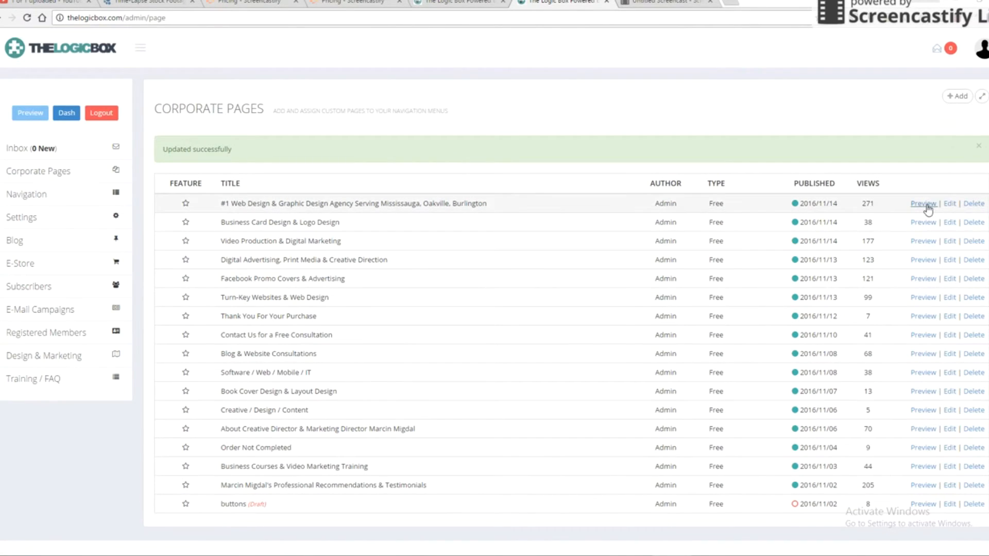
- Save and publish the about-us page so its new background video goes live
left_click(926, 204)
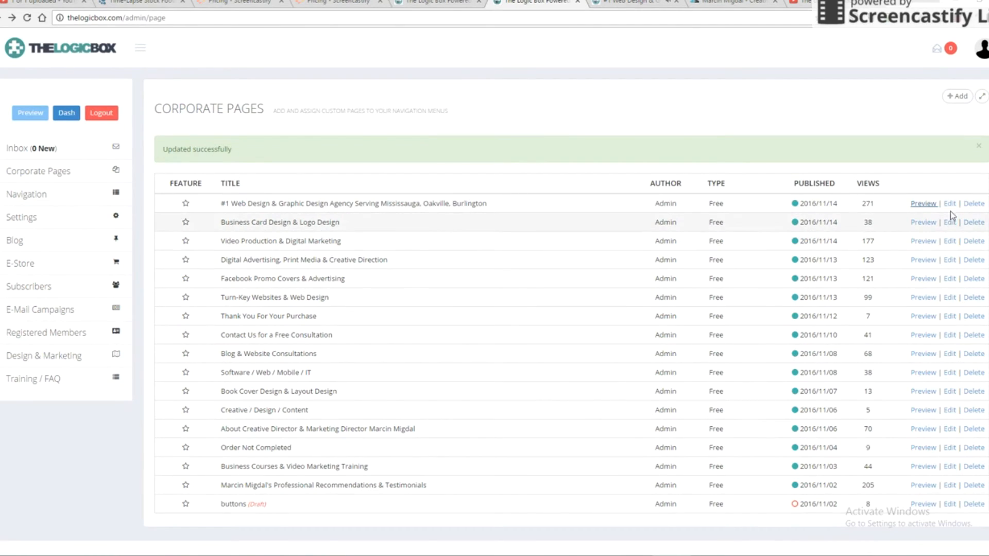
- Edit the about-us page's background video settings to mute the background video
left_click(949, 204)
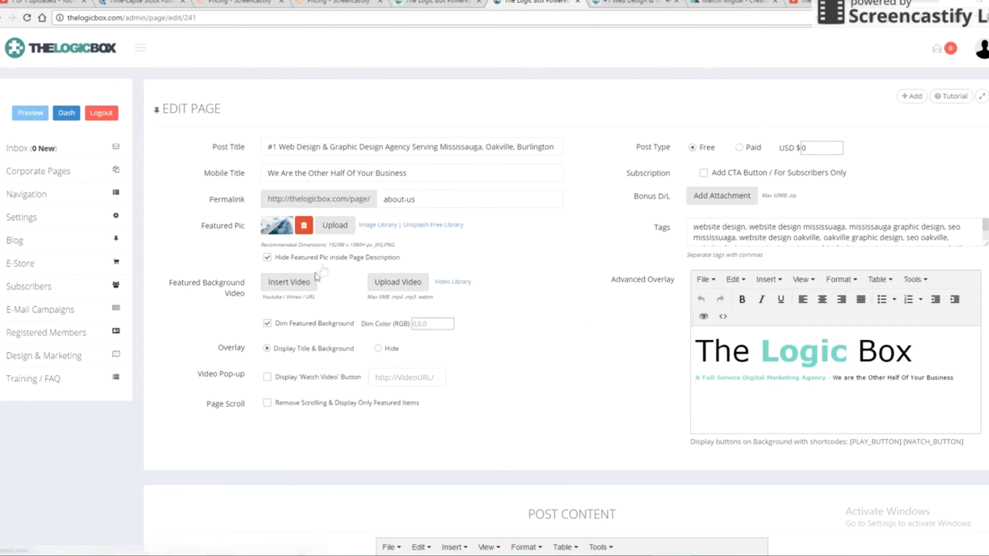
left_click(288, 283)
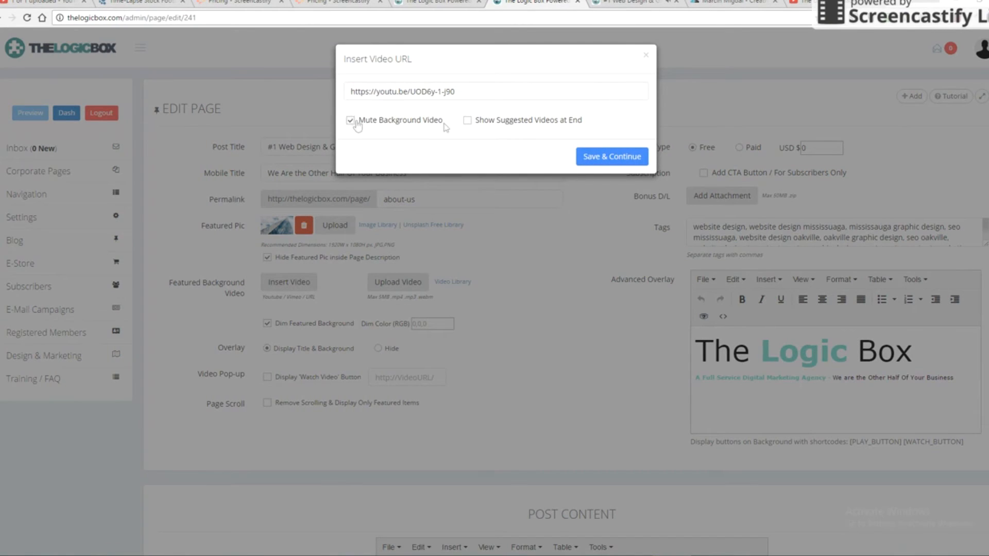
left_click(599, 157)
scroll(595, 327, "down", 12)
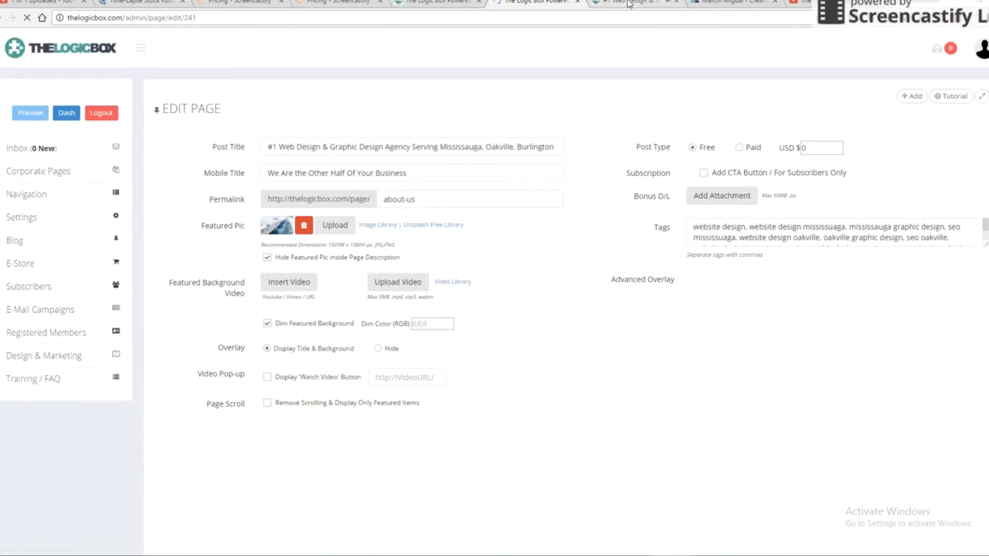
- Reload the live about-us page to show the clouds background video
key("ctrl+Tab")
right_click(283, 202)
left_click(316, 245)
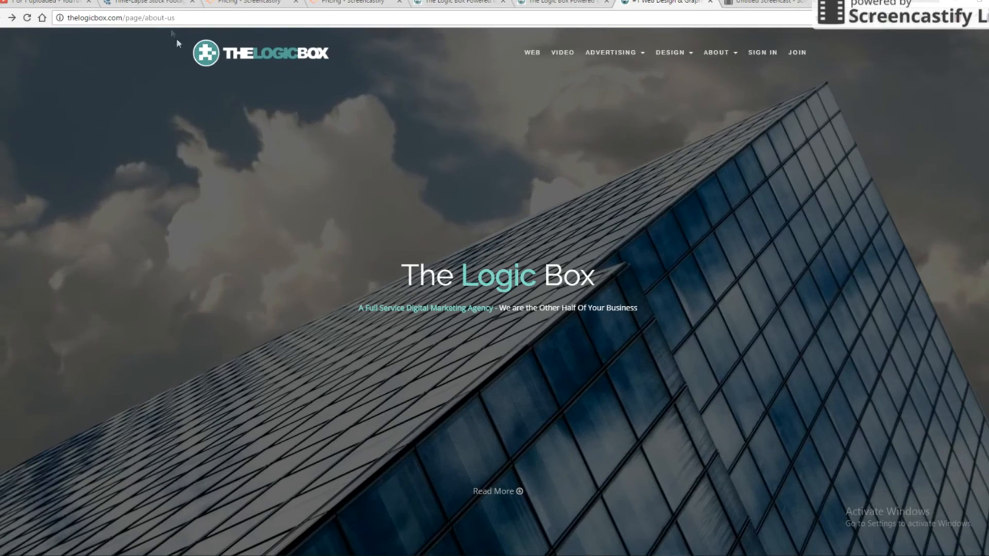
- Open the Business Card Design & Logo Design page and browse its business card samples
left_click(171, 19)
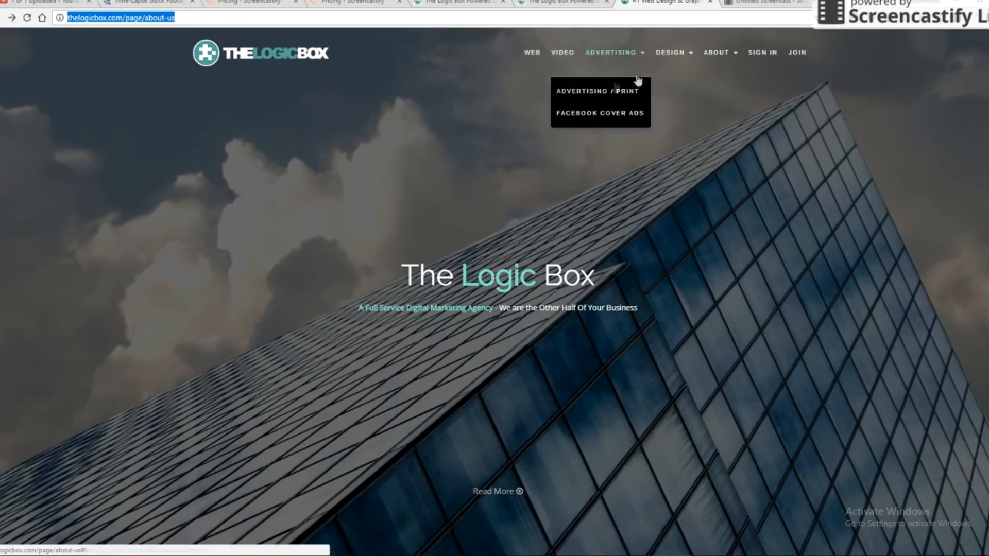
left_click(664, 92)
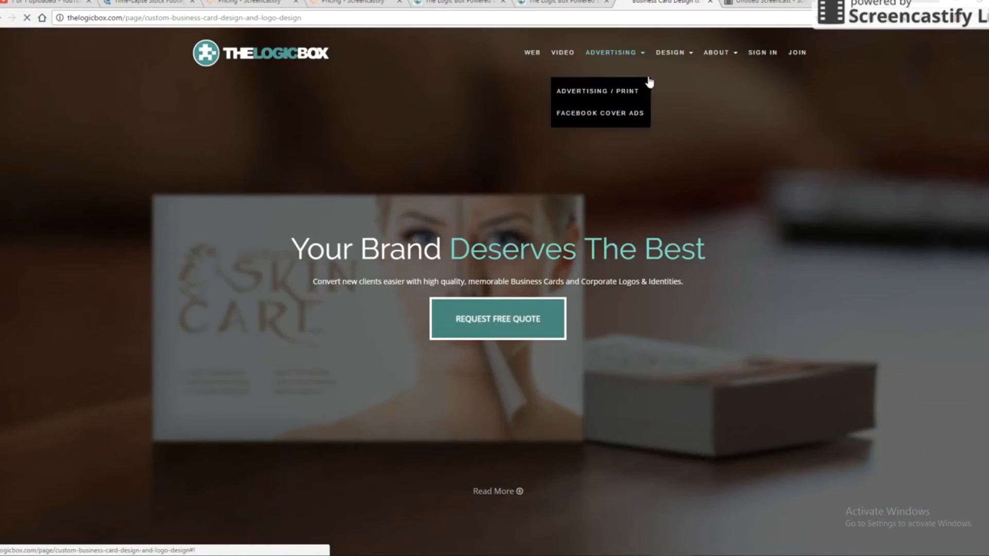
scroll(733, 271, "down", 6)
scroll(734, 277, "down", 15)
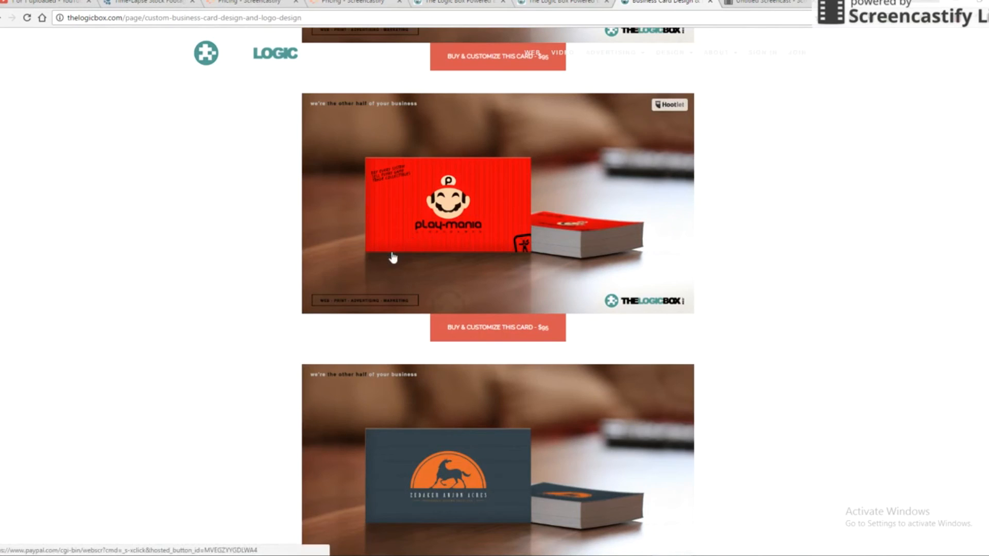
scroll(287, 271, "down", 15)
scroll(794, 304, "down", 7)
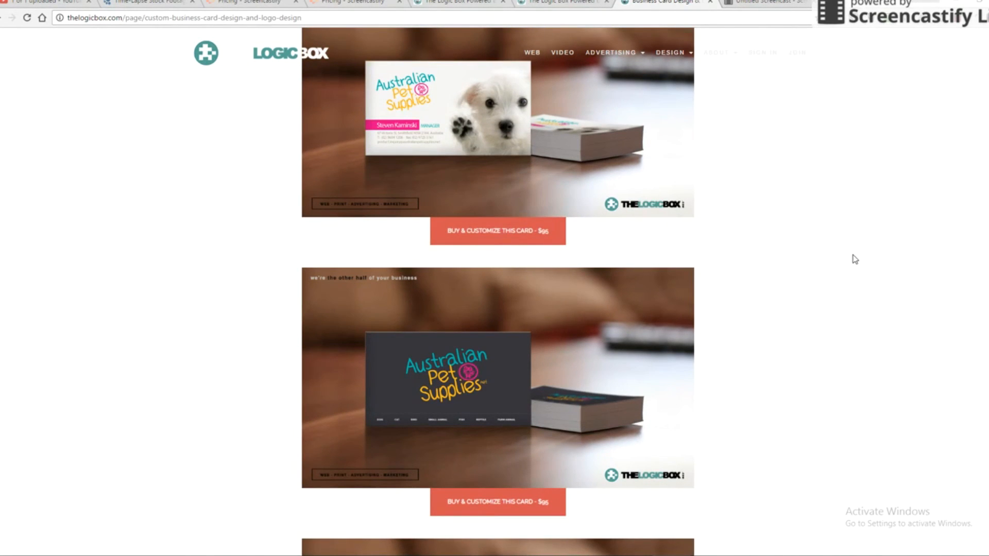
scroll(855, 260, "up", 20)
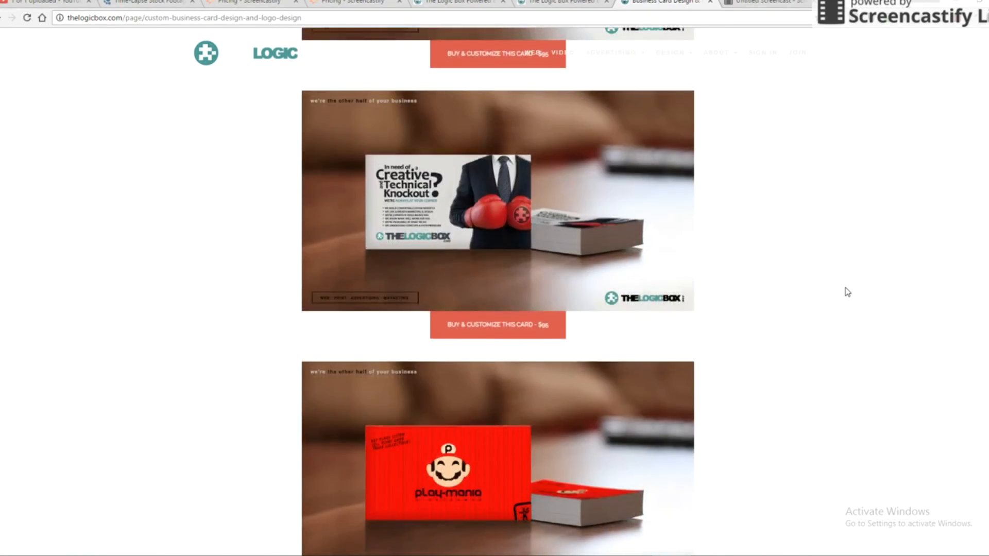
scroll(847, 291, "up", 12)
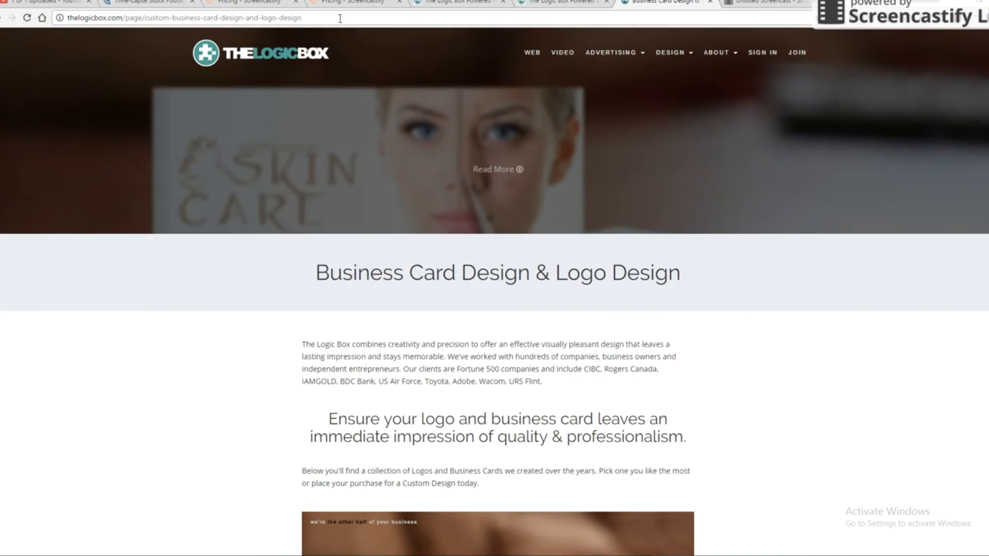
- Go to the creative director's personal website through the address bar
left_click(340, 18)
type("mar")
key("Return")
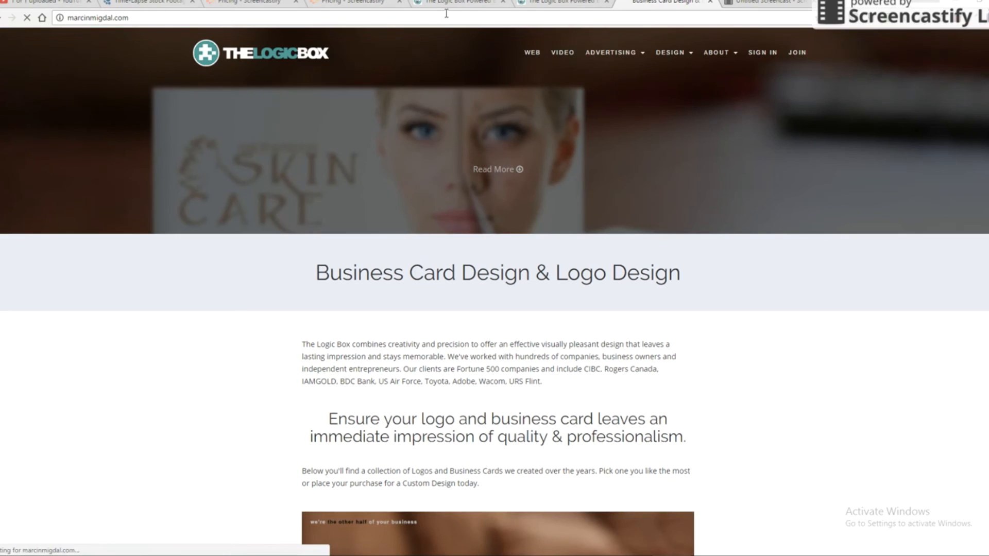